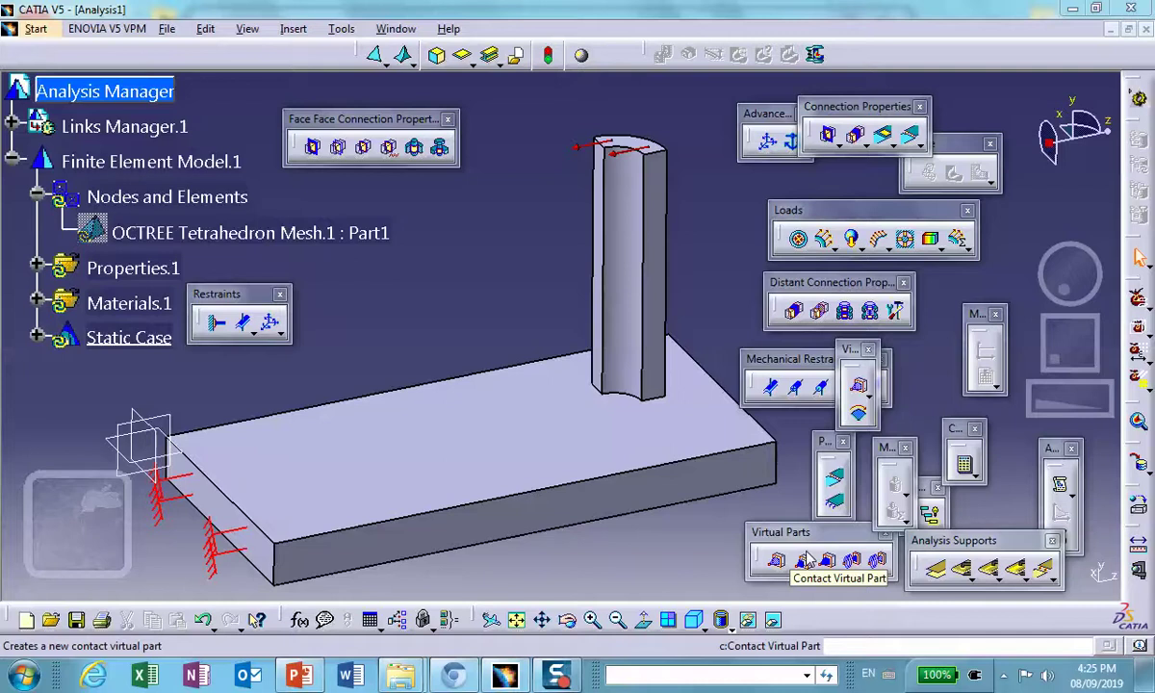
Close Analysis1 and Part1 without saving changes
click(806, 558)
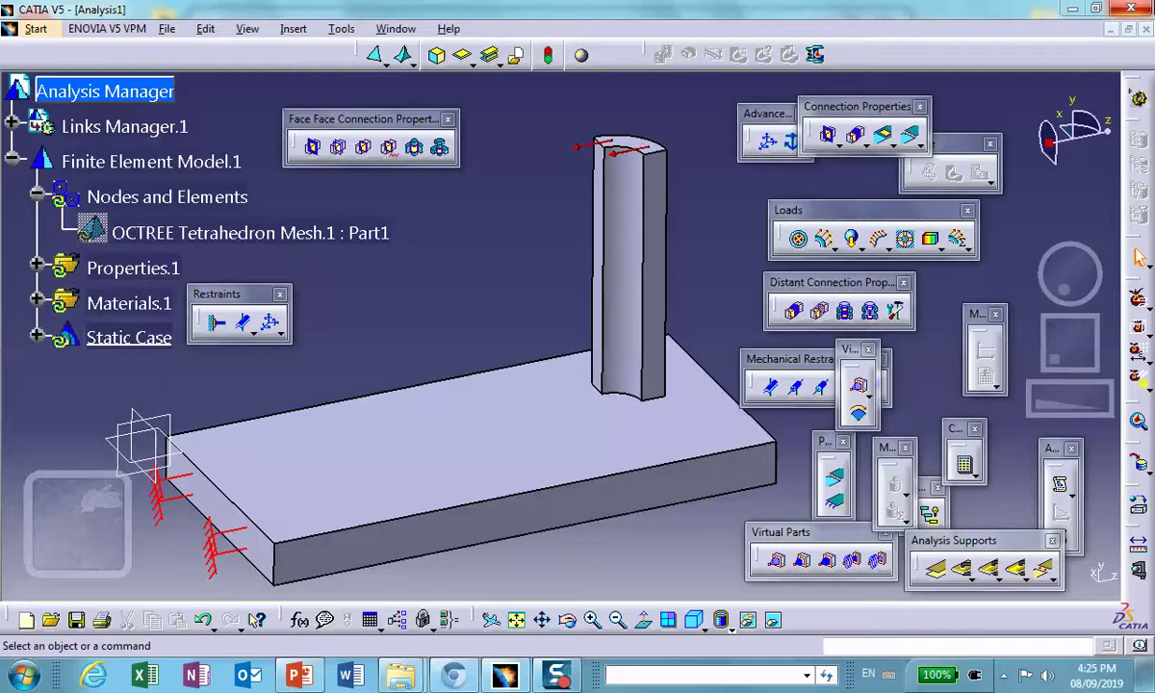
click(1145, 30)
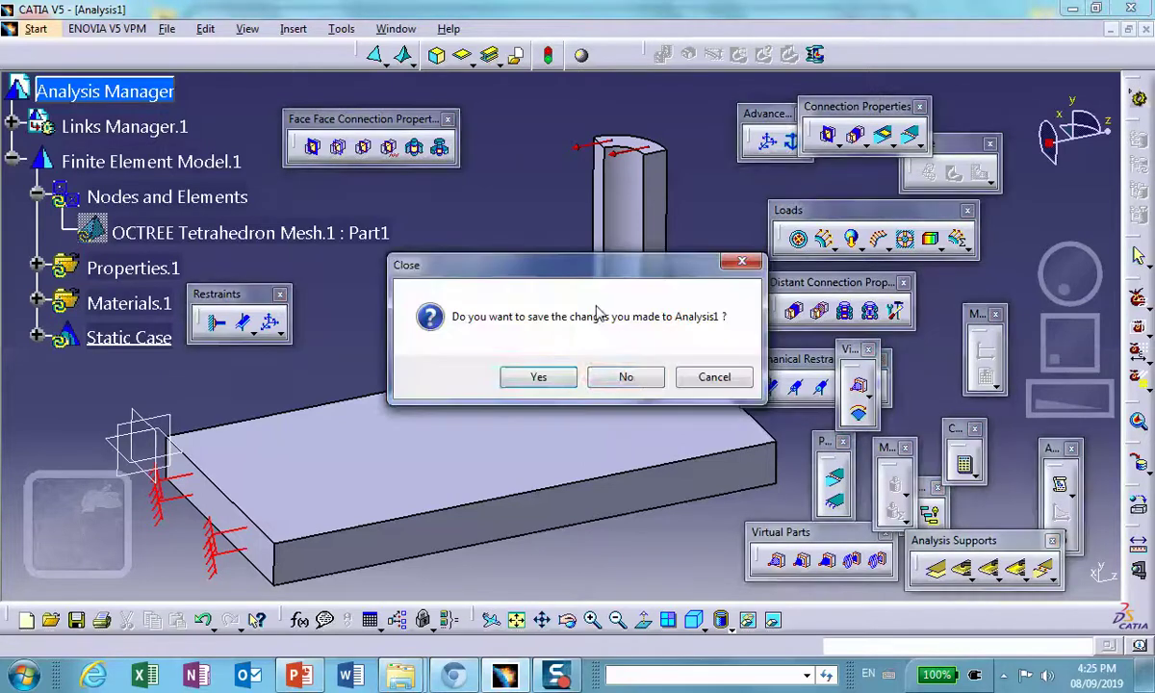
click(644, 383)
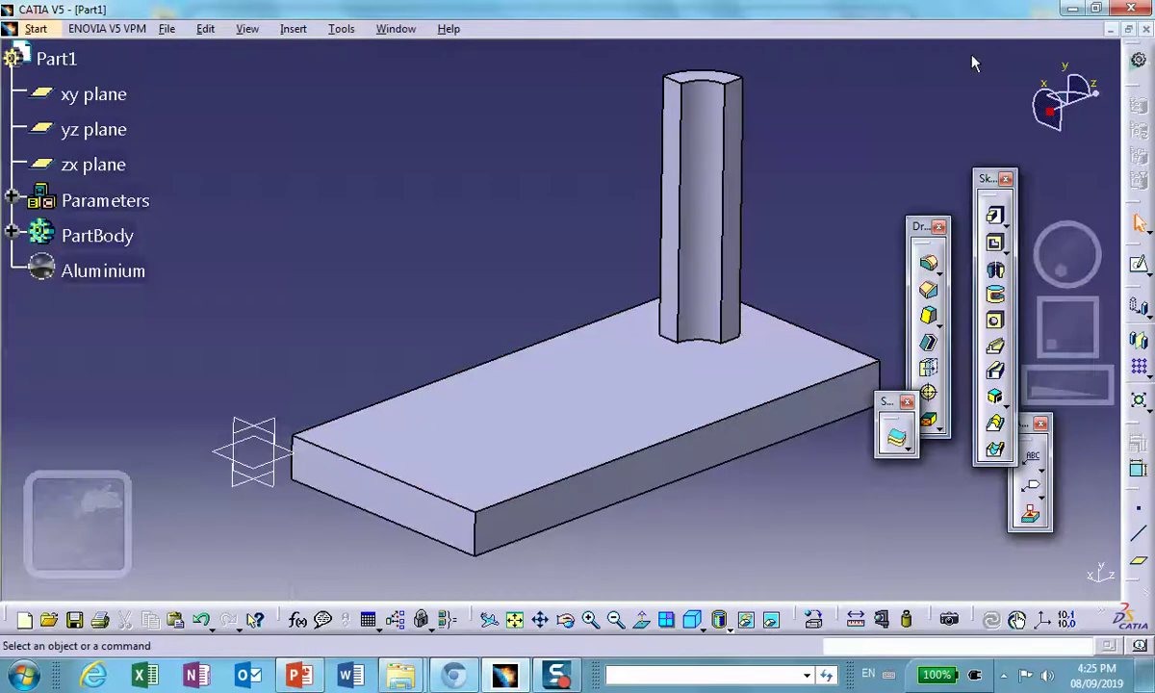
click(1147, 30)
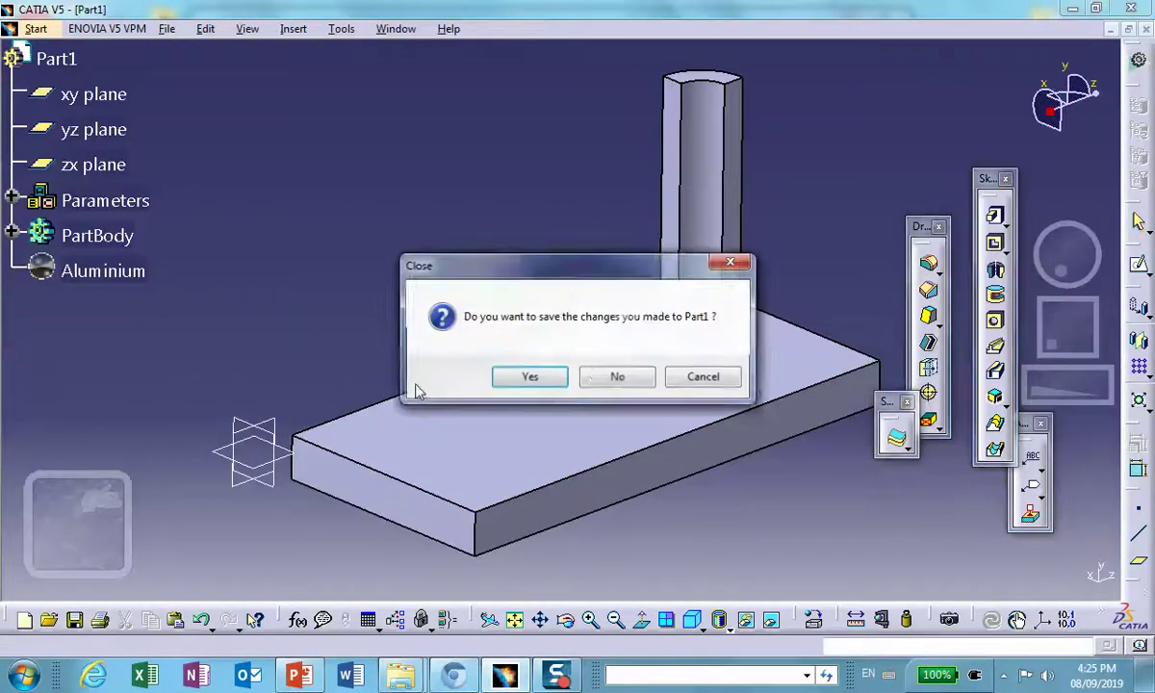
click(613, 385)
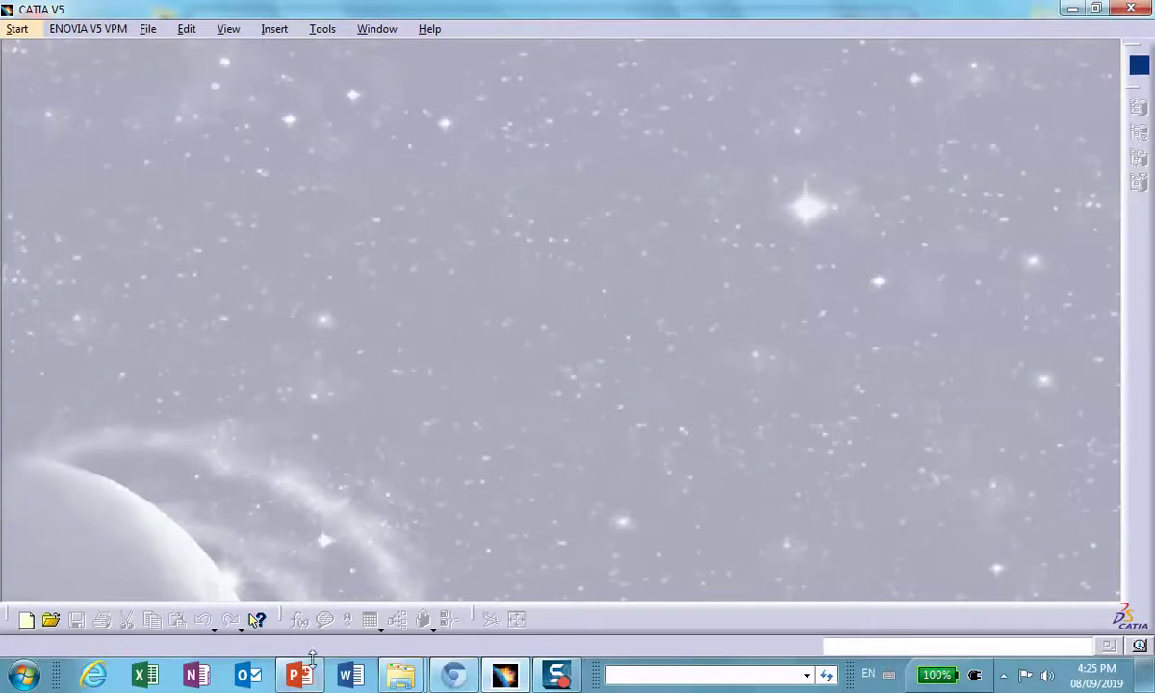
key(alt+F4)
Create a new Product document, Product1
click(150, 29)
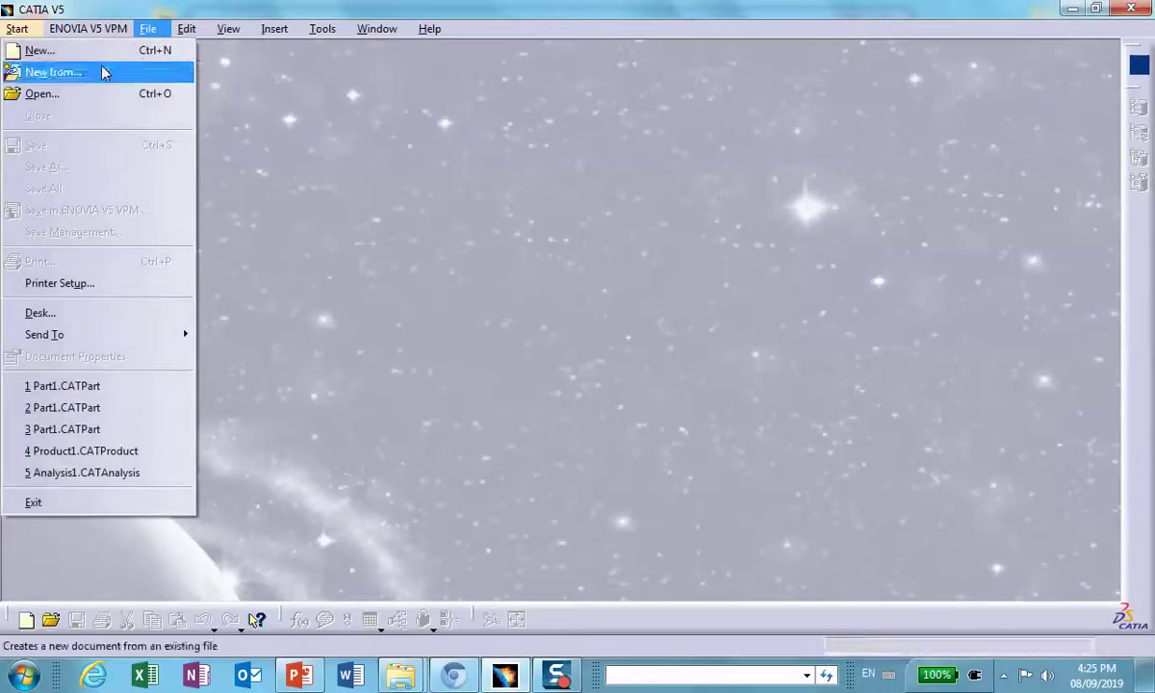
click(29, 50)
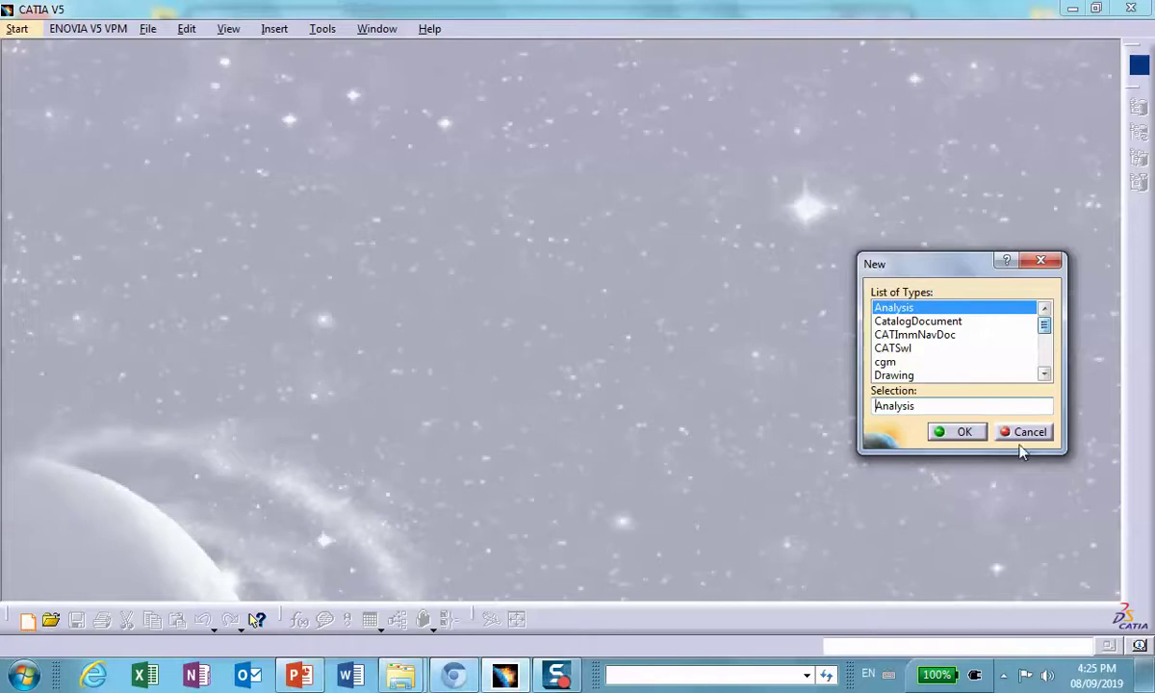
drag(1048, 328, 1049, 360)
click(892, 349)
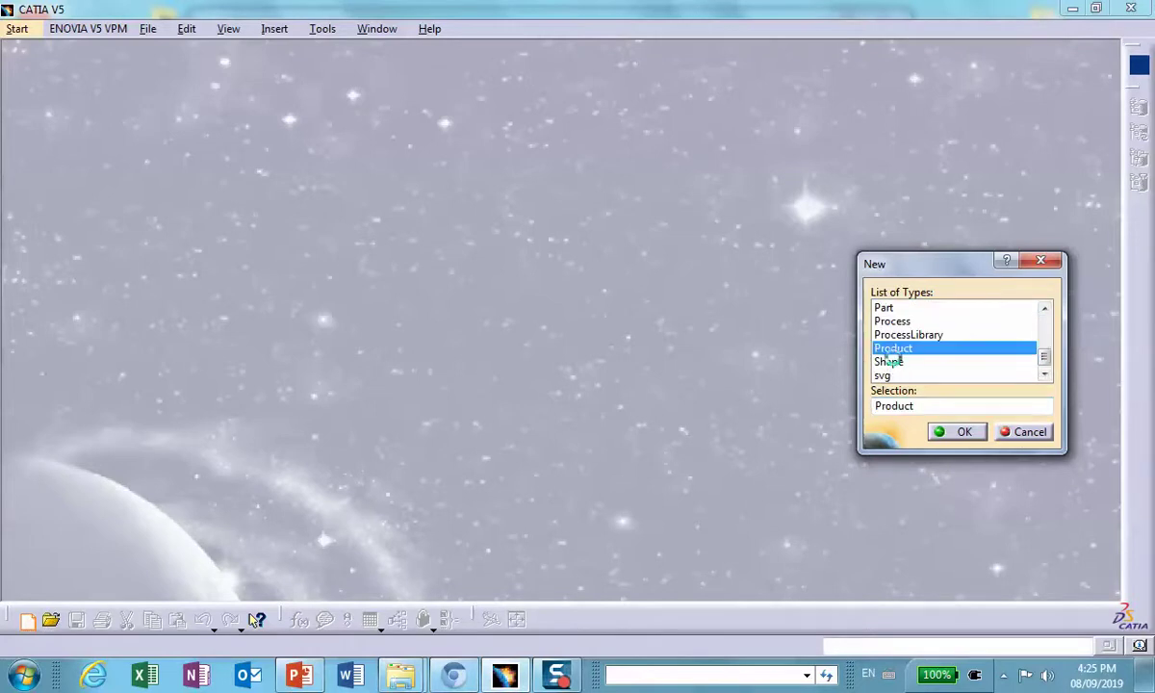
click(956, 433)
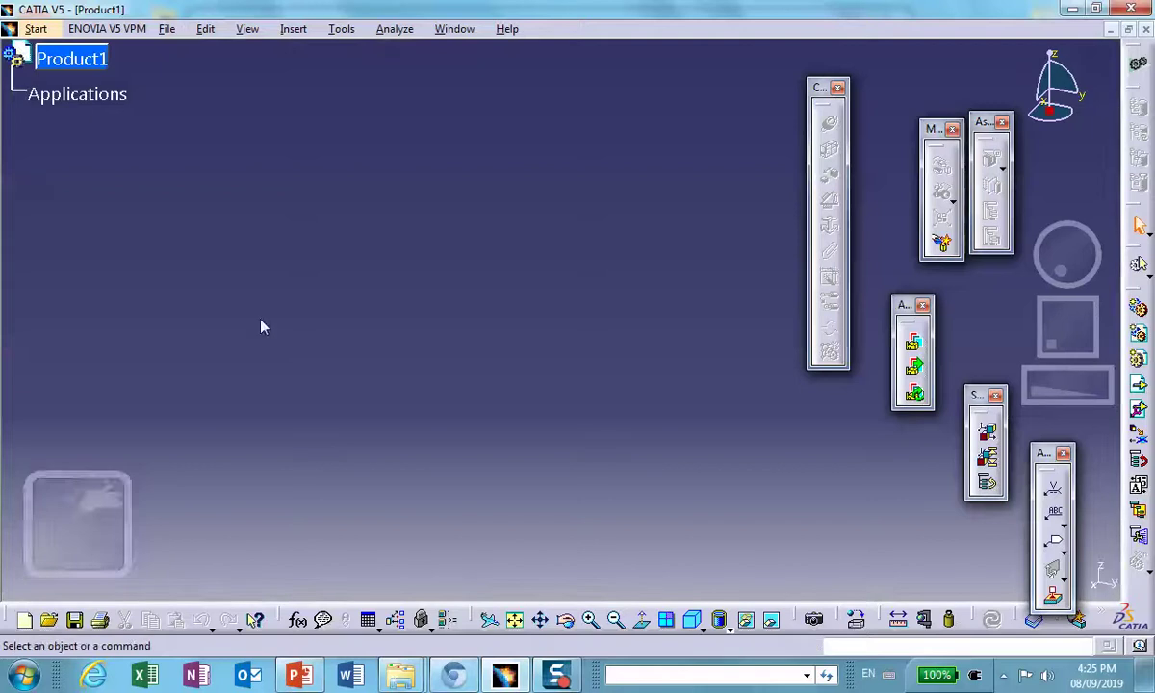
Insert a new part under Product1
click(280, 32)
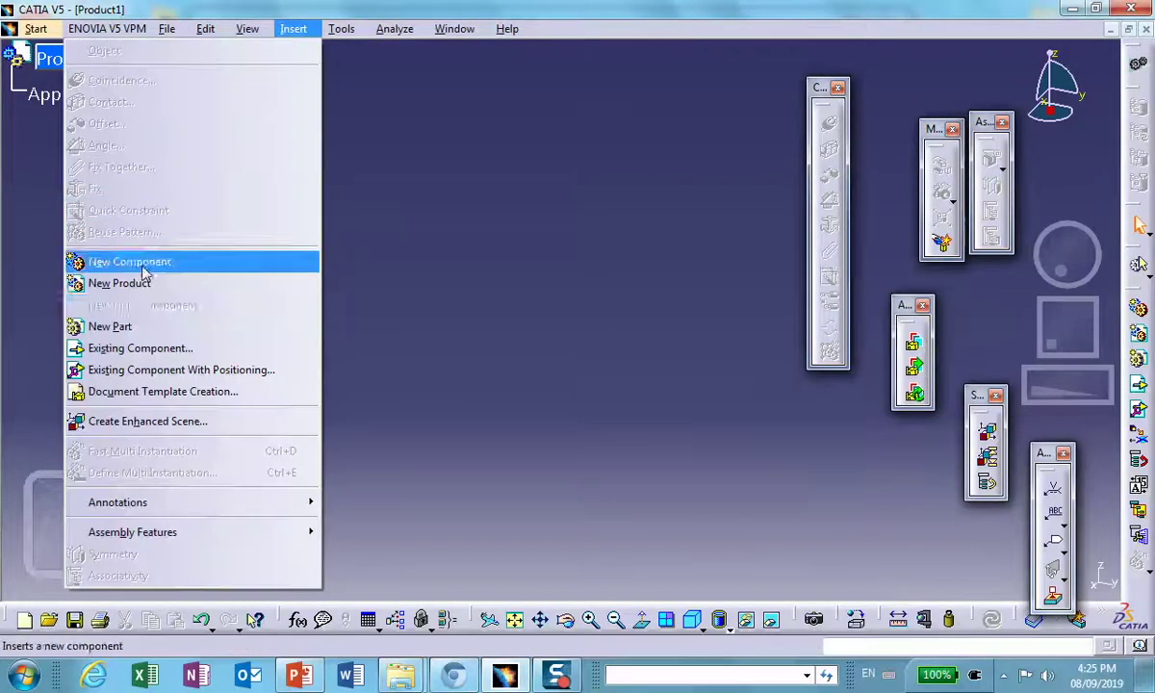
click(106, 324)
click(92, 56)
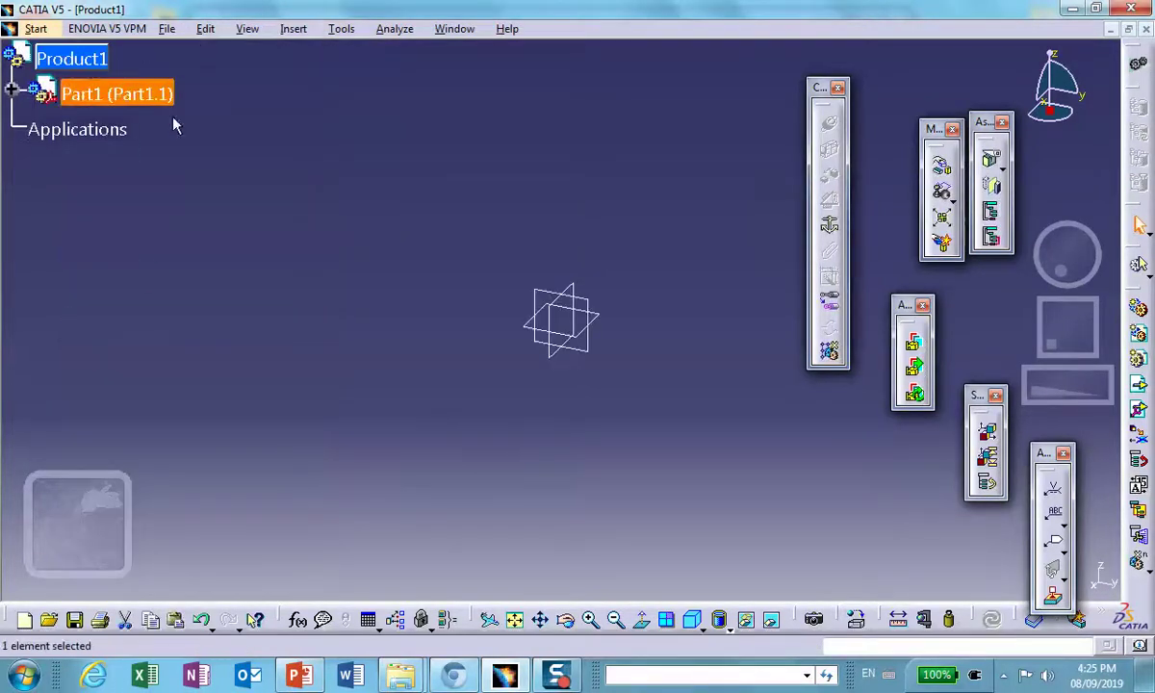
Set the new part's instance name and part number both to 'base'
right_click(89, 98)
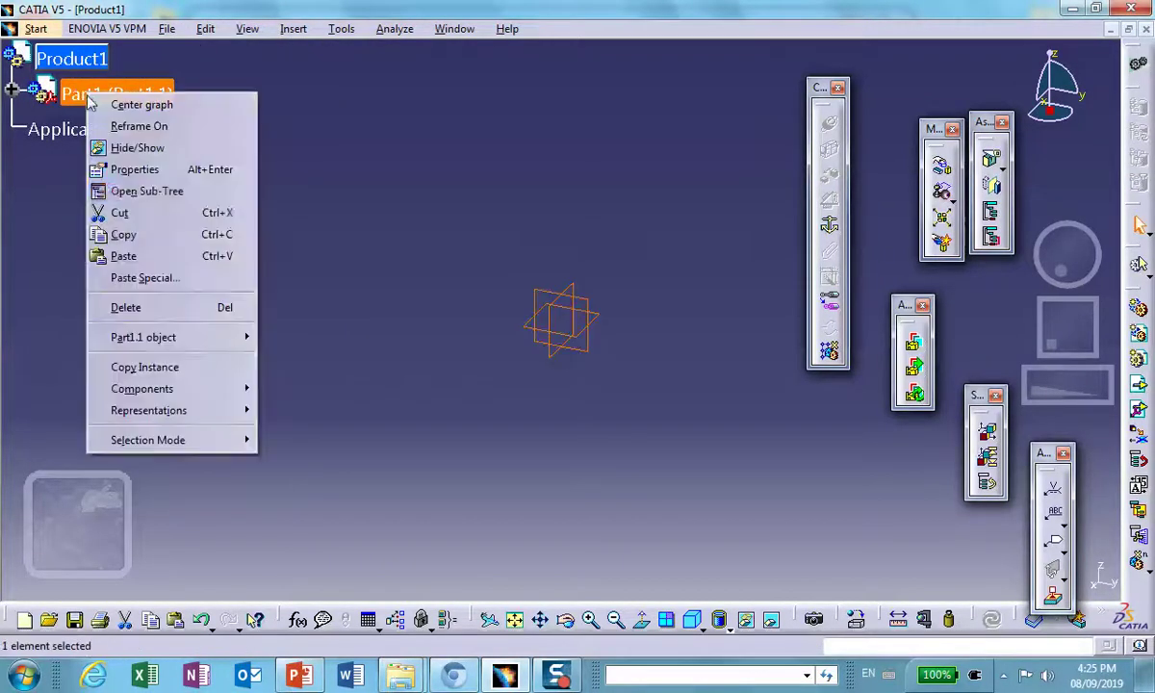
click(135, 169)
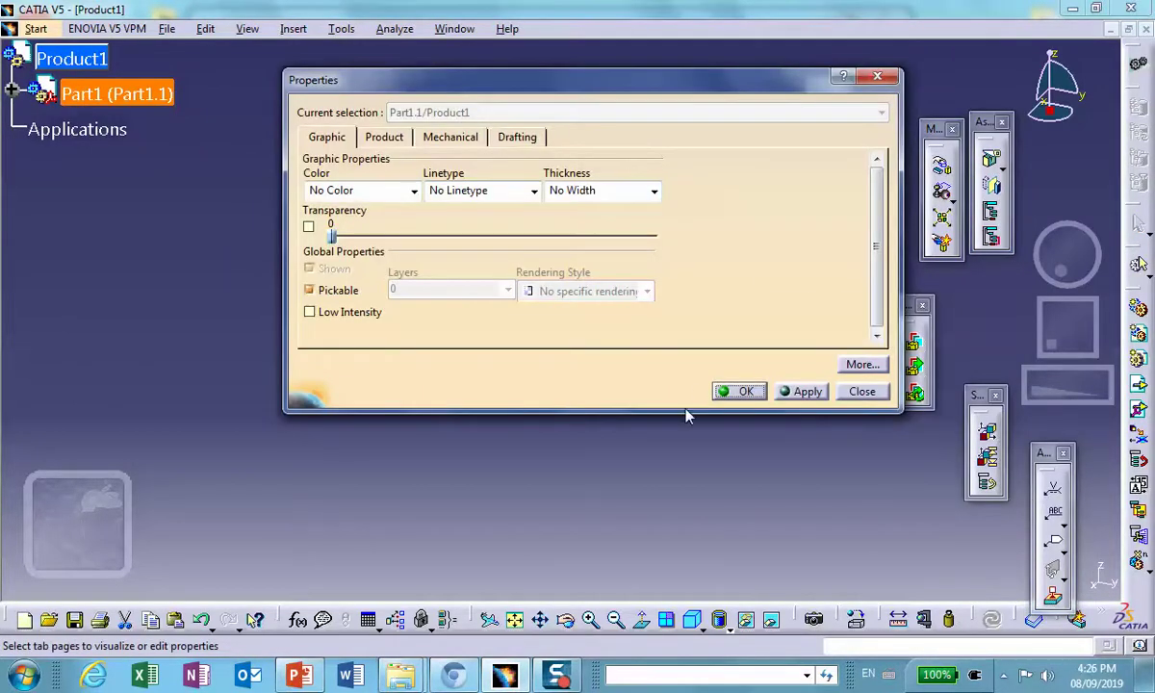
click(446, 139)
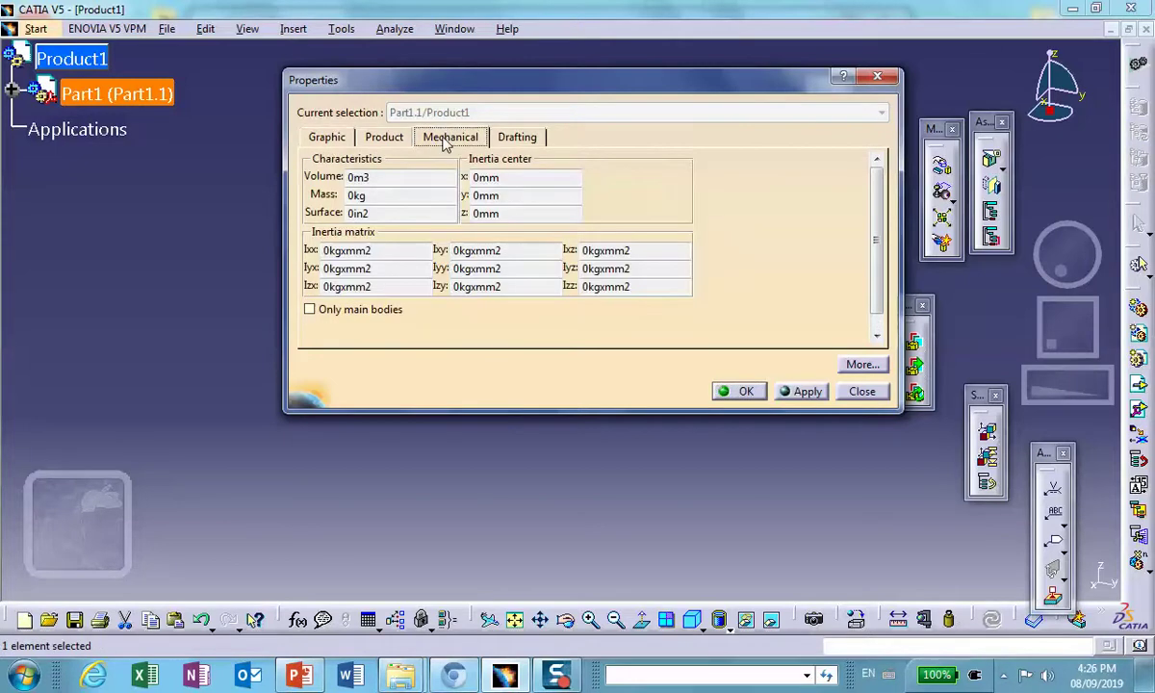
click(385, 137)
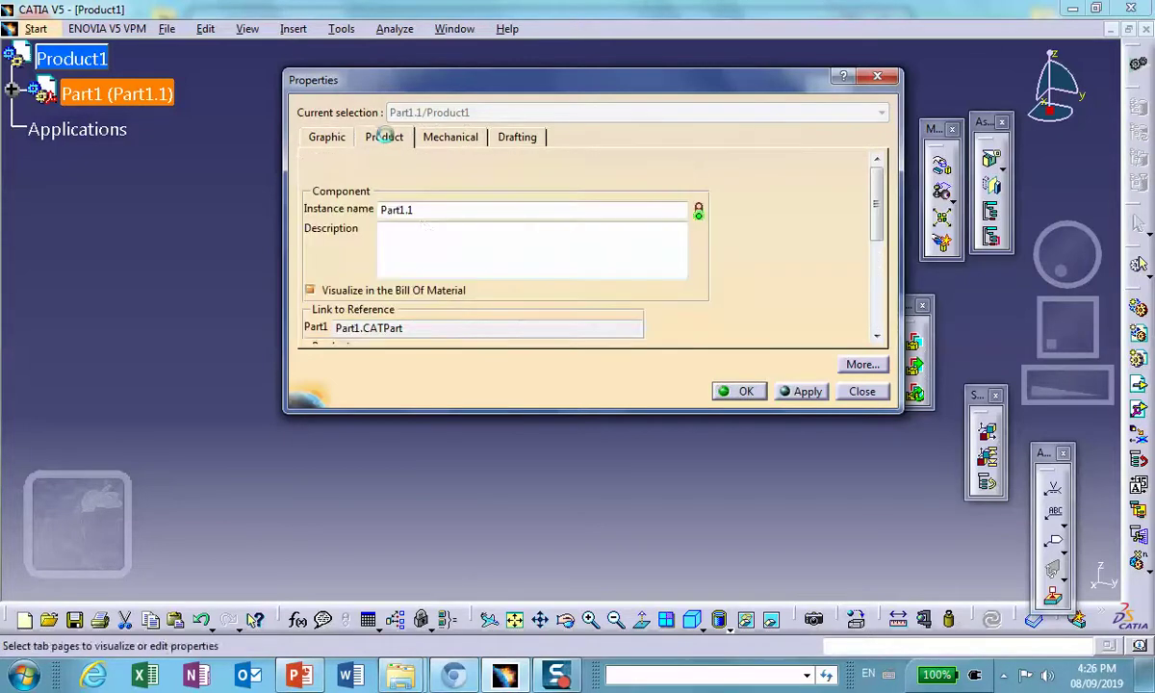
drag(621, 414, 621, 564)
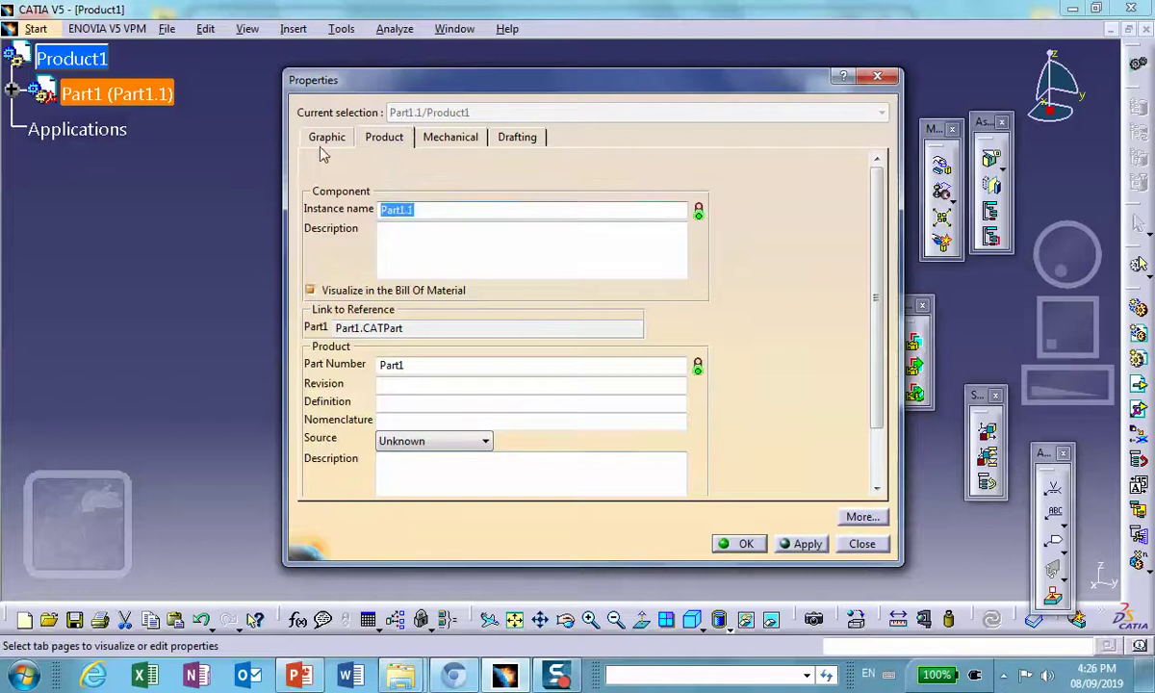
click(385, 140)
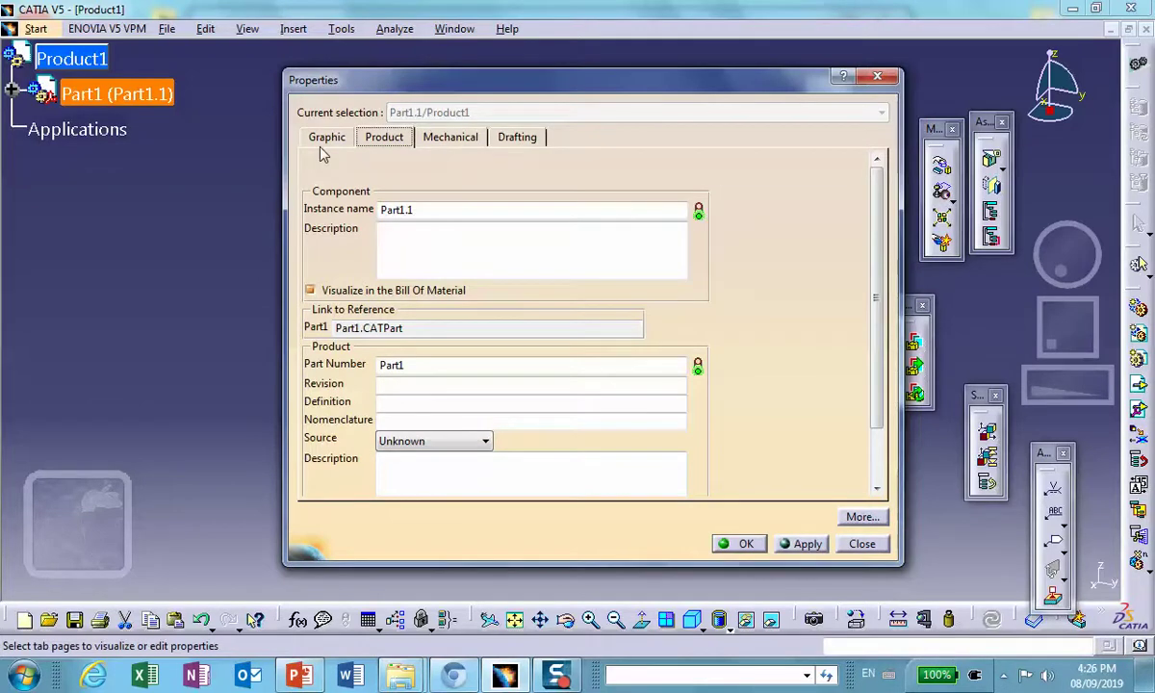
drag(426, 209, 299, 214)
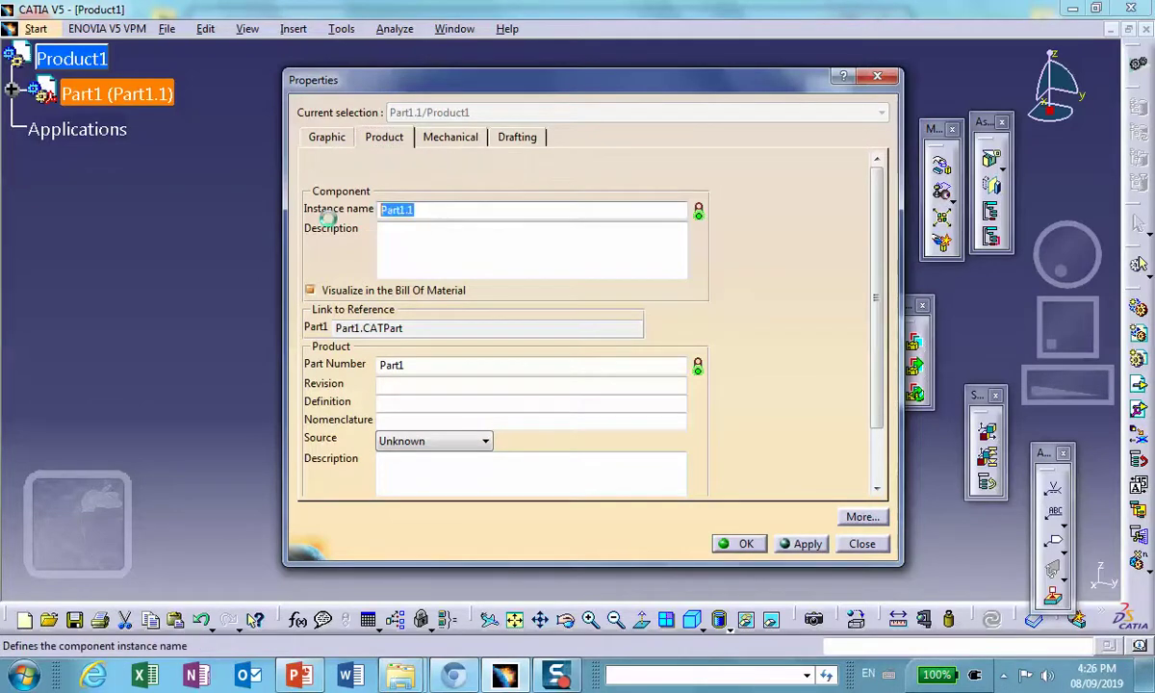
text(base)
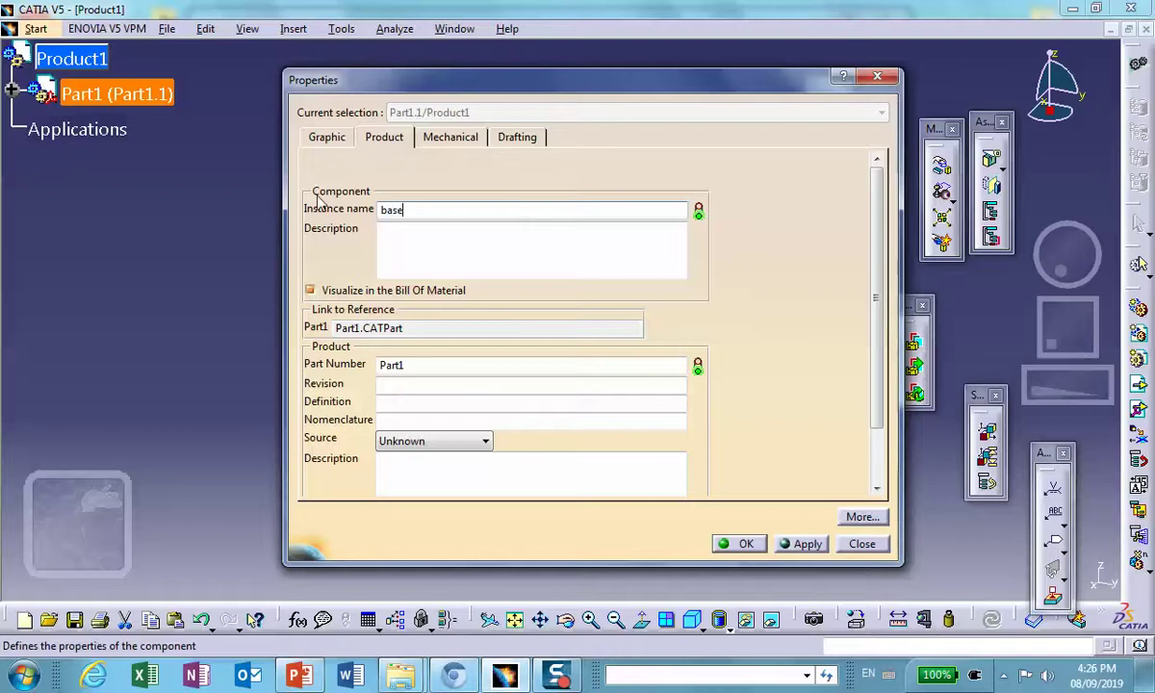
scroll(790, 318, down, 2)
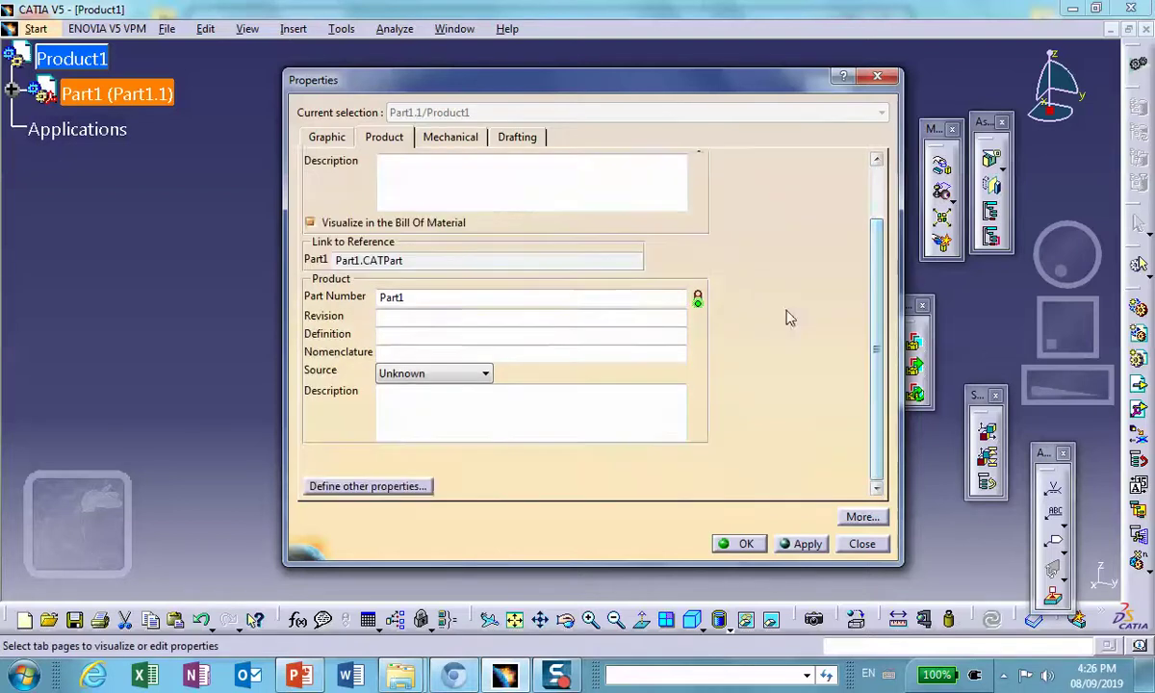
drag(408, 299, 346, 304)
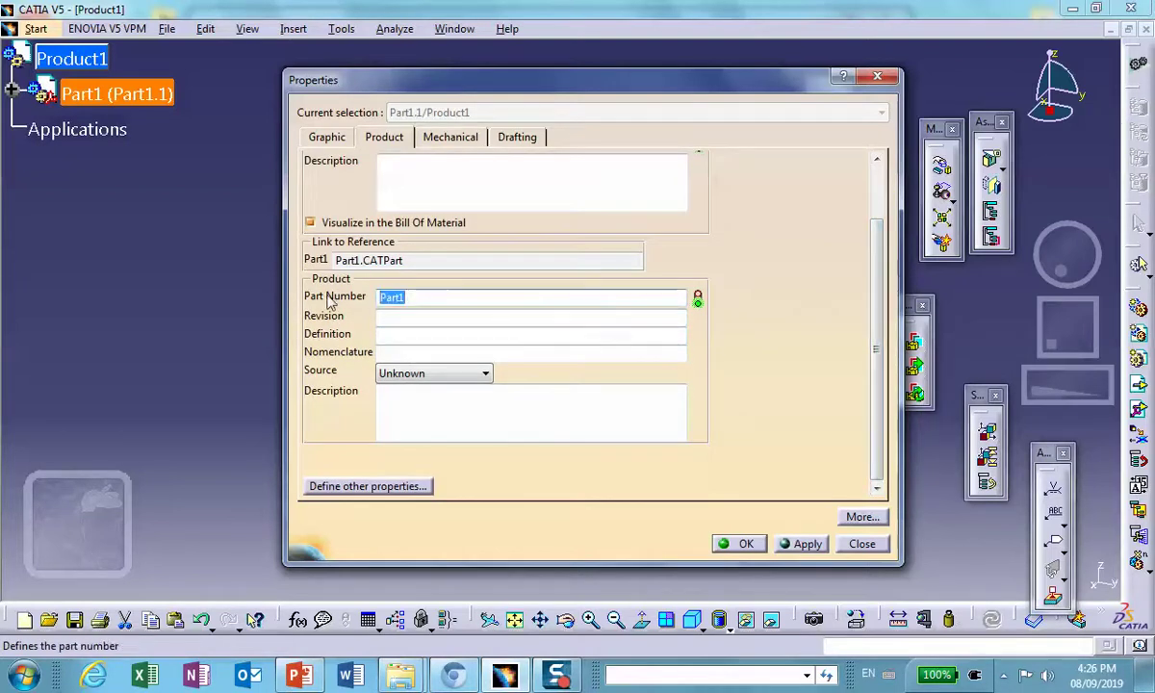
text(base)
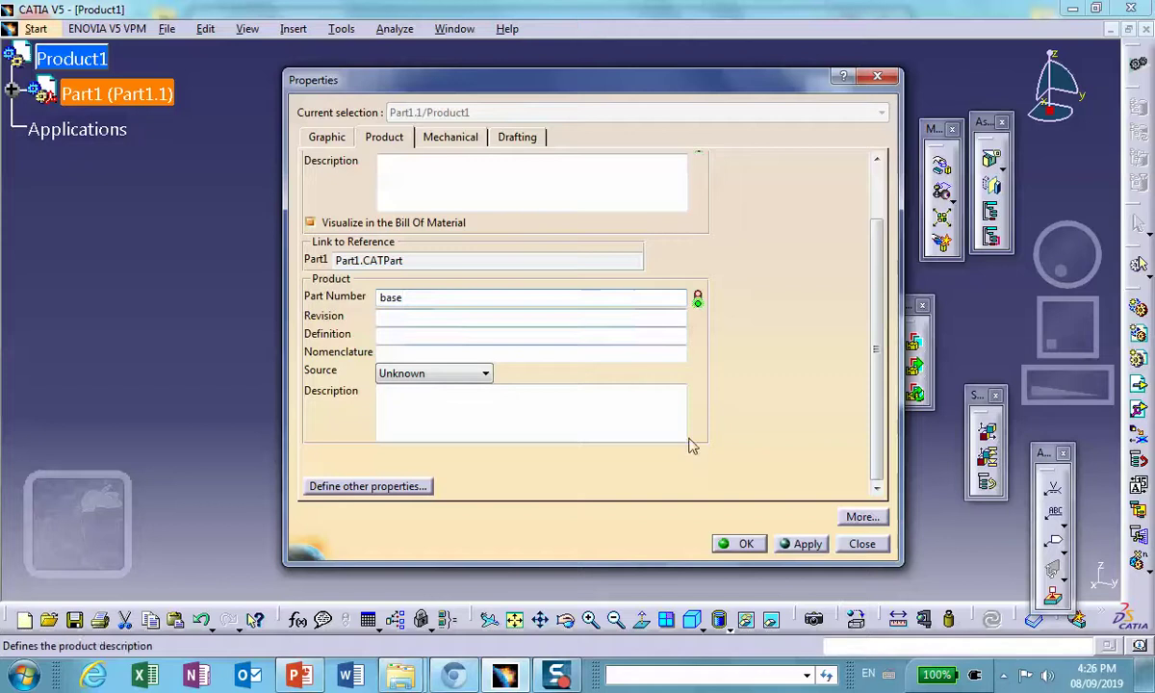
click(741, 544)
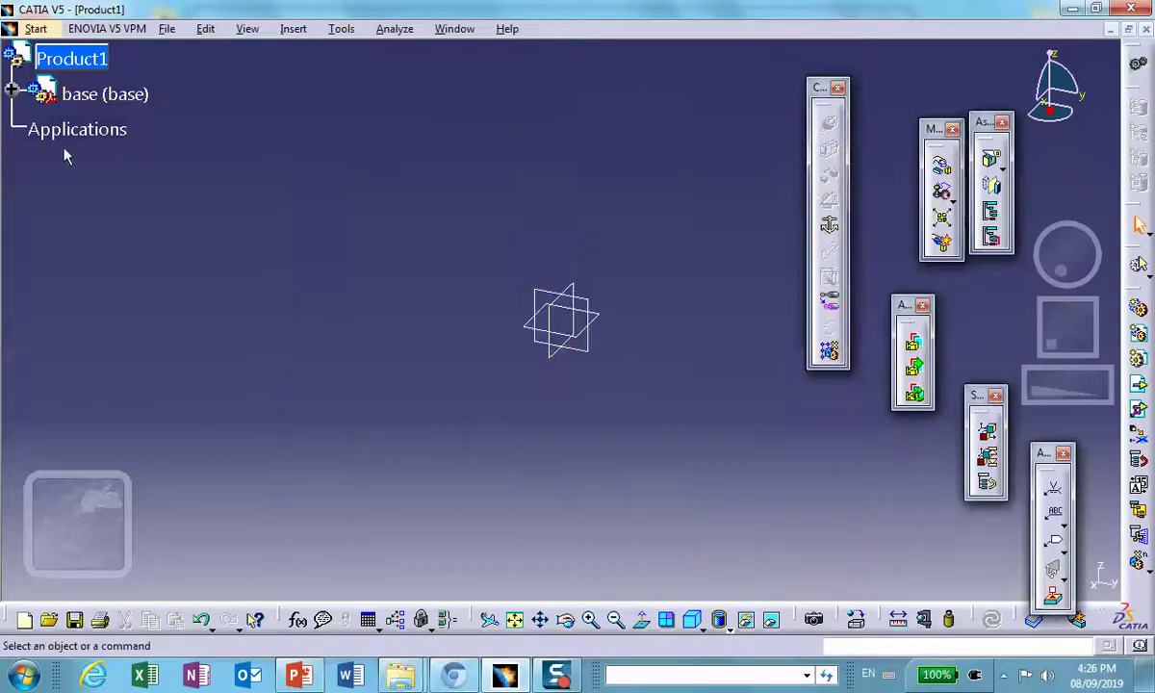
Activate the base part, draw a rectangle on its yz plane, and exit the sketcher
click(11, 89)
double_click(77, 128)
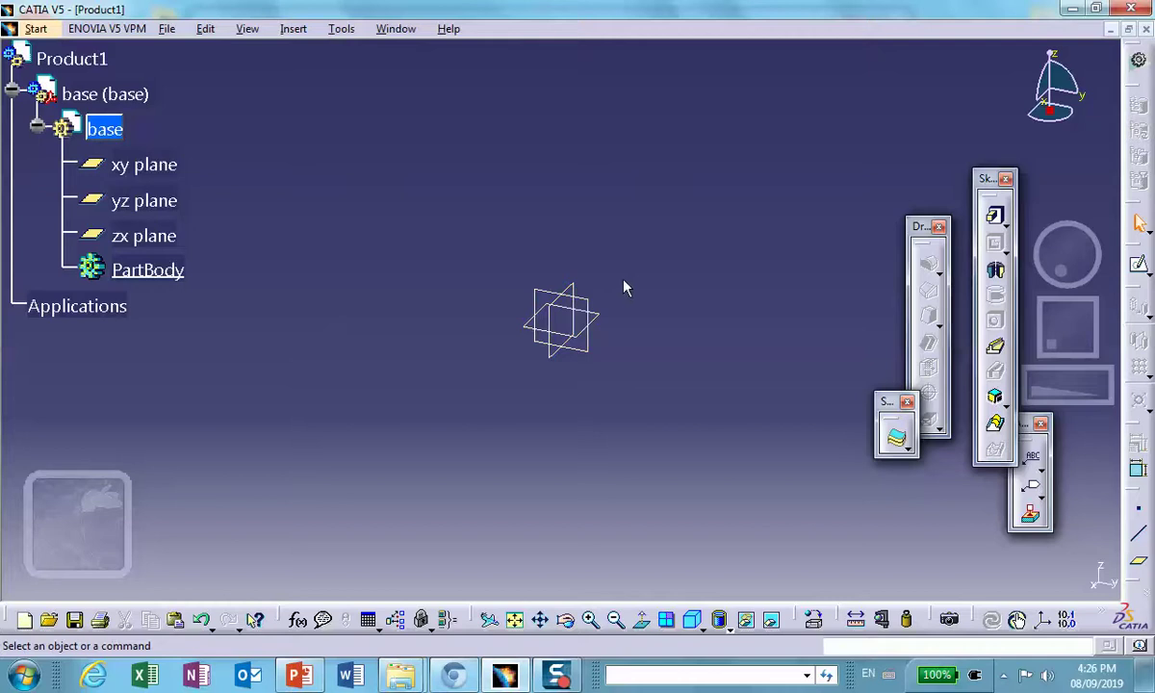
click(594, 311)
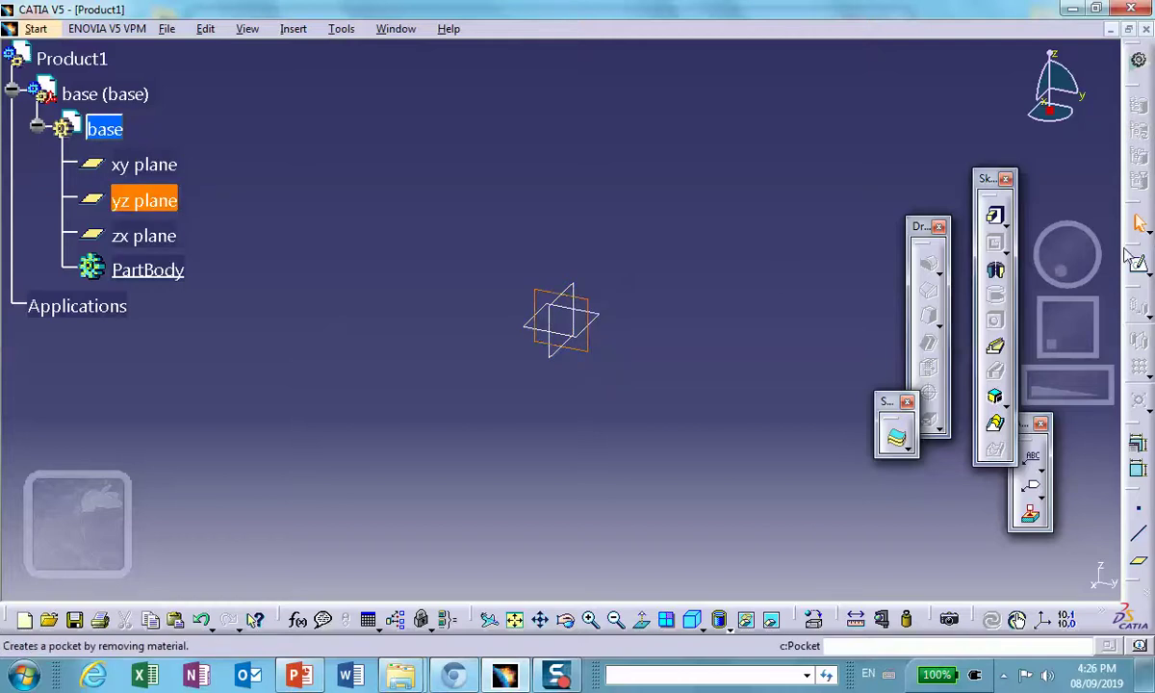
click(1138, 258)
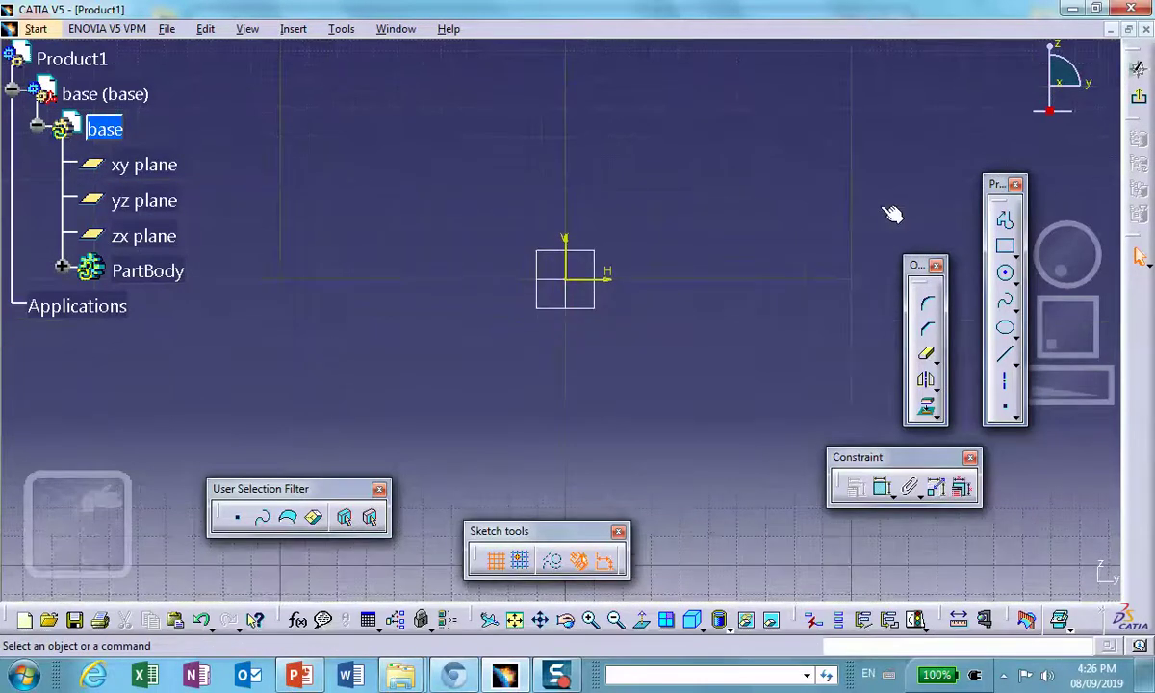
click(1005, 247)
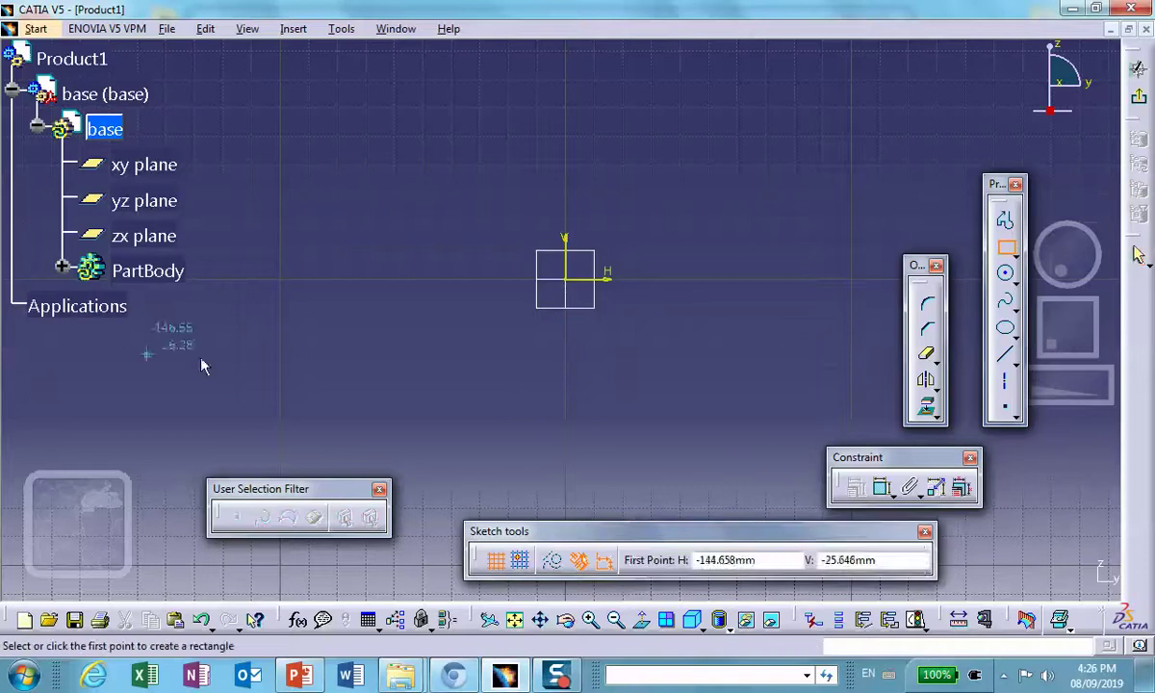
click(366, 375)
click(791, 420)
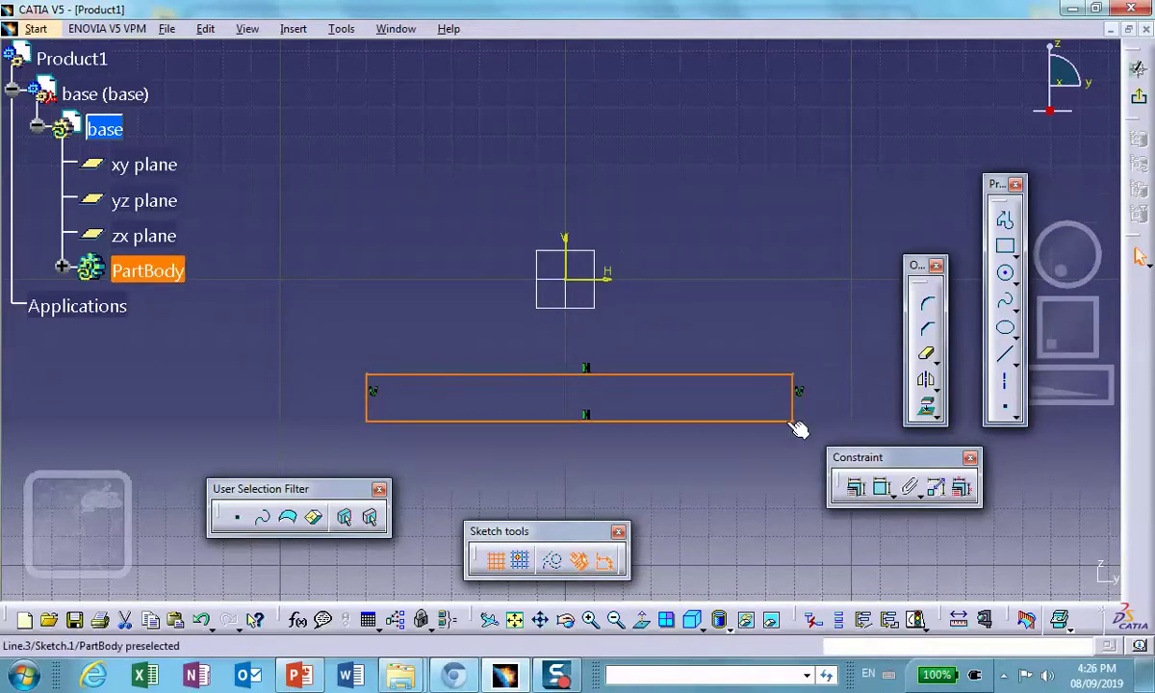
drag(795, 421, 795, 463)
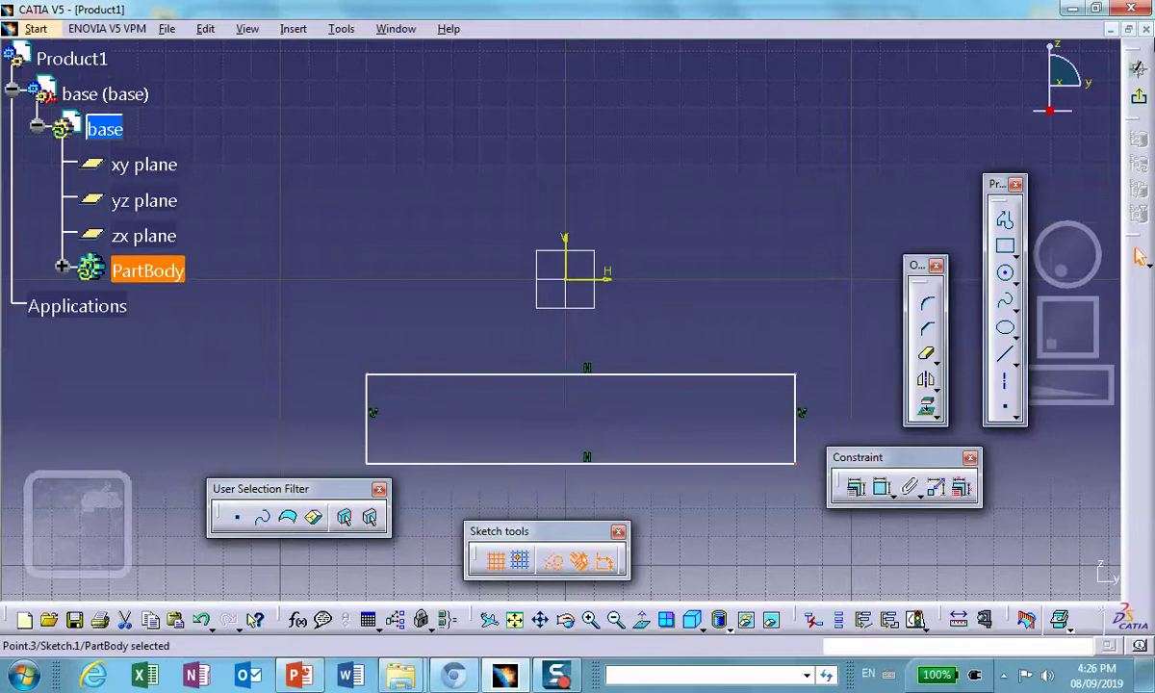
click(1139, 96)
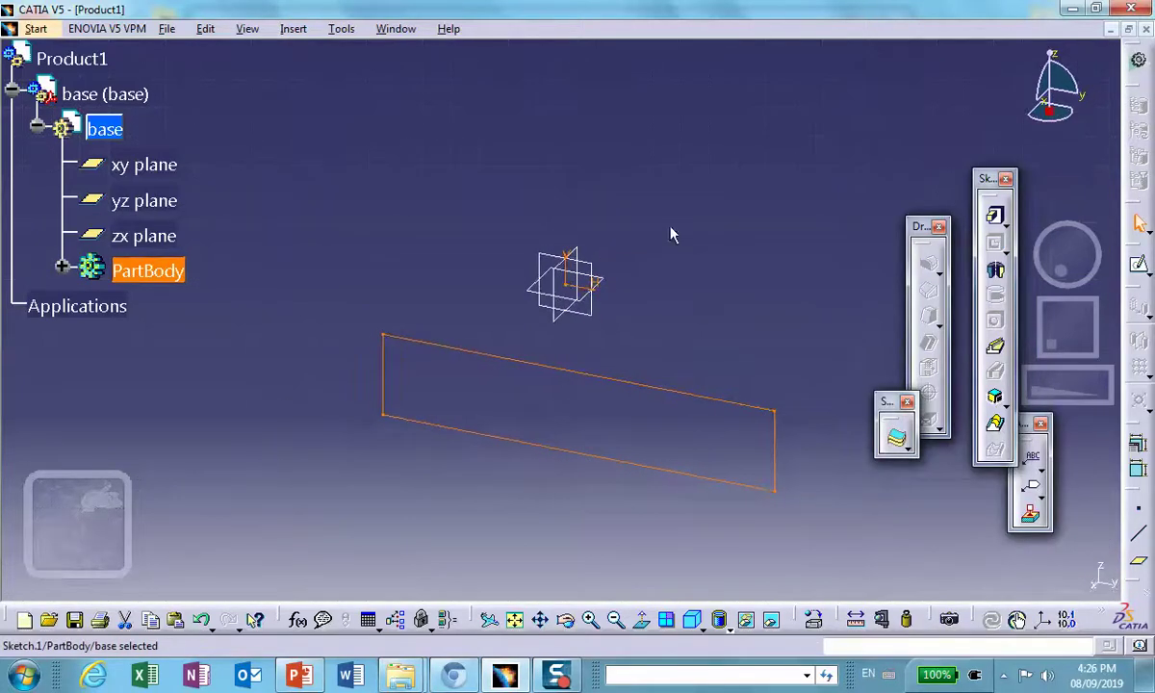
Pad the rectangle at 100 mm, then edit the pad length to 200
click(998, 217)
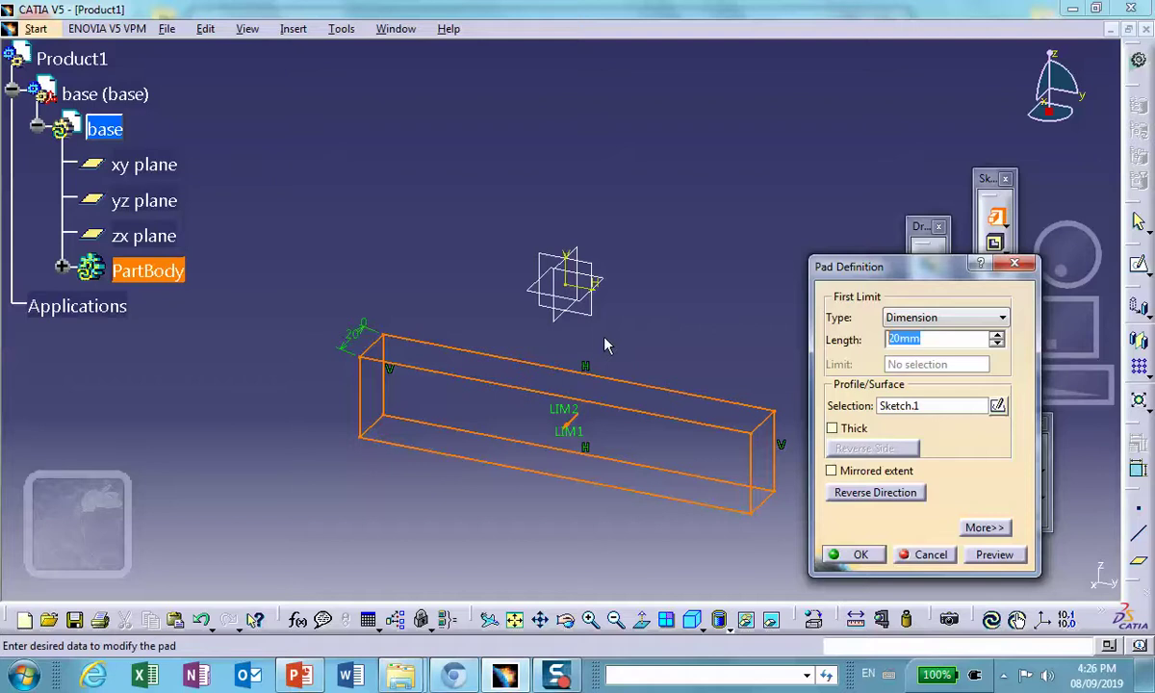
text(100)
click(862, 558)
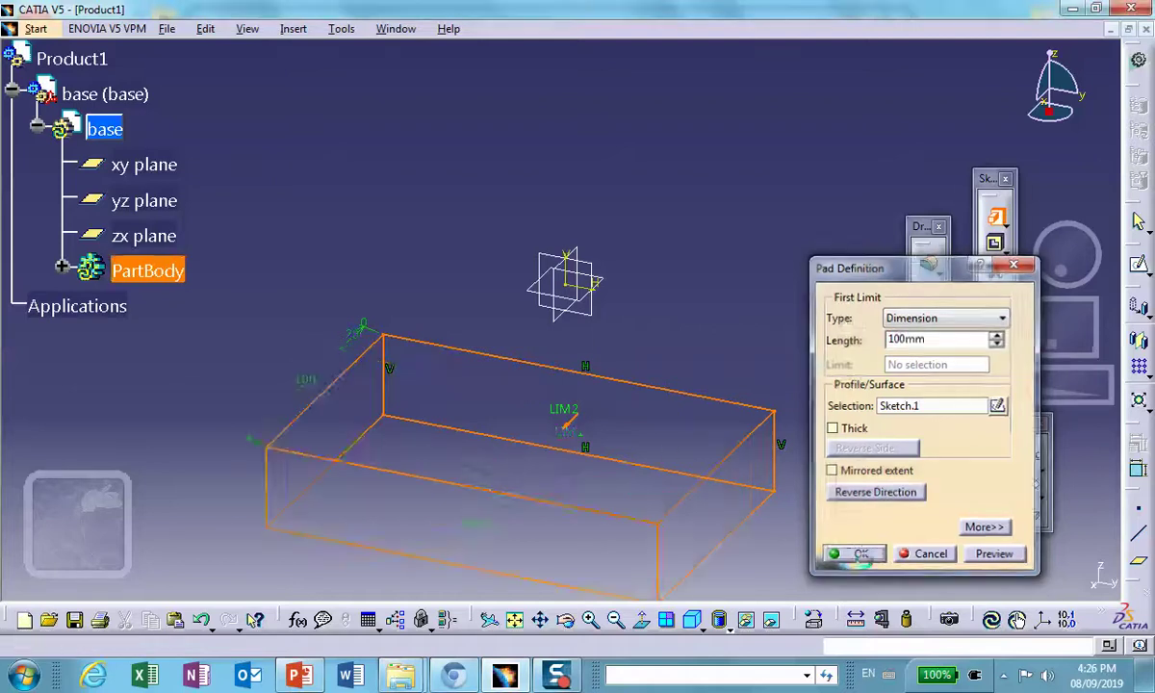
middle_drag(549, 348, 590, 254)
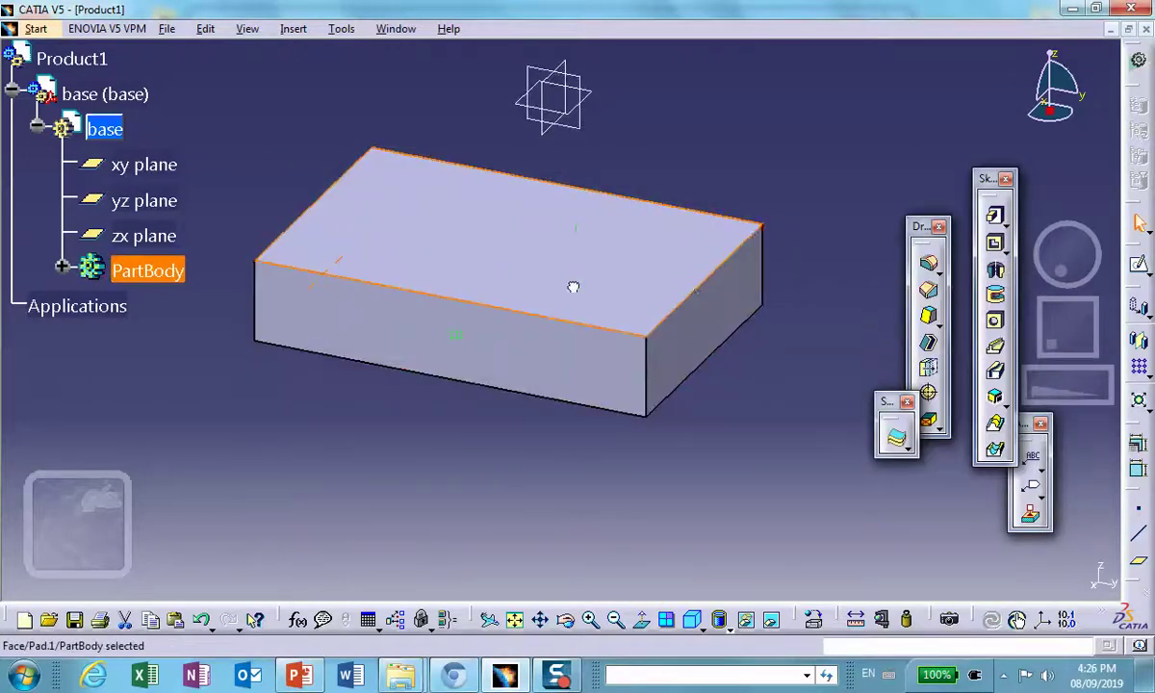
double_click(575, 286)
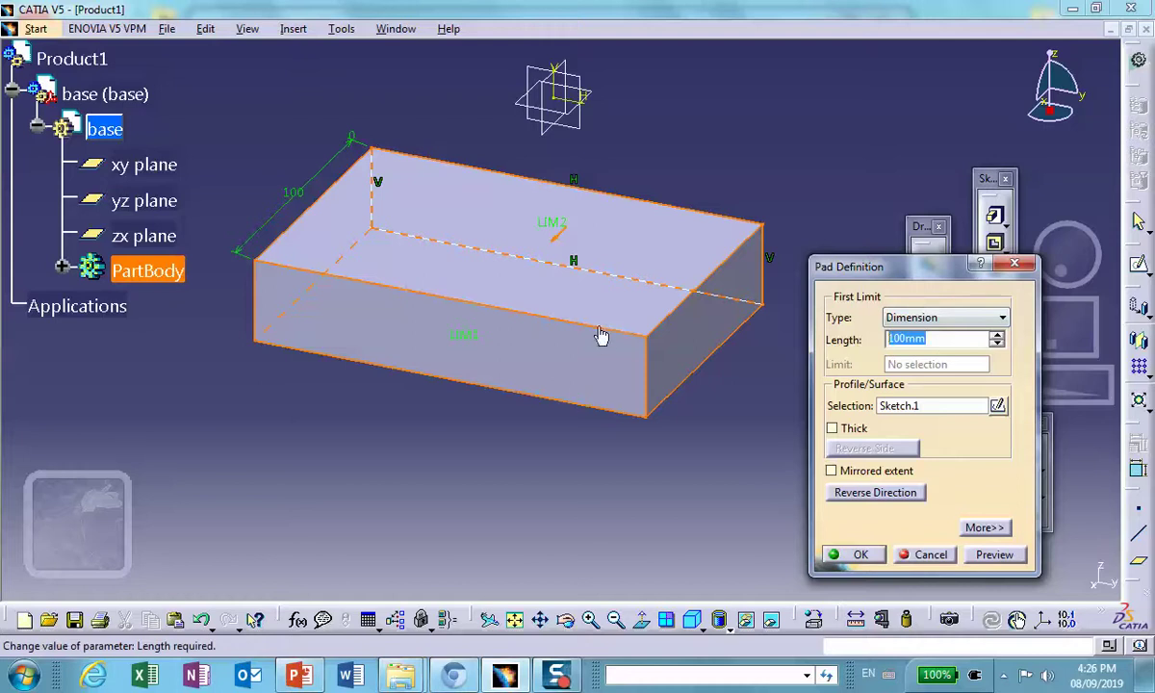
text(200)
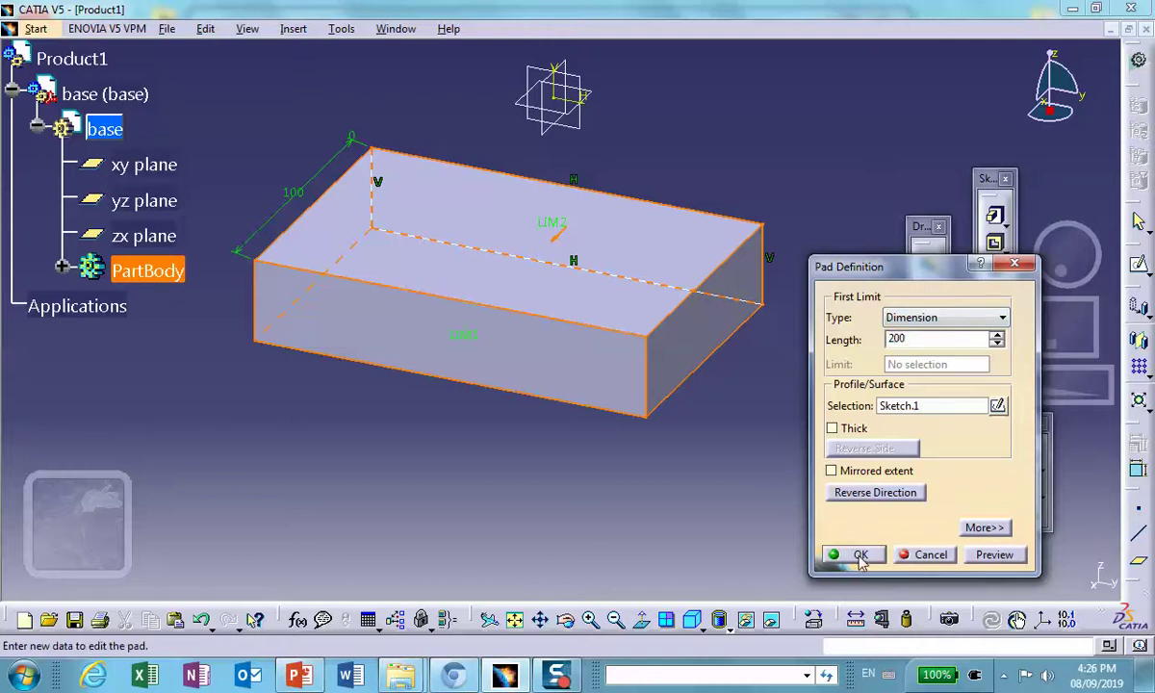
click(860, 558)
middle_drag(694, 401, 727, 472)
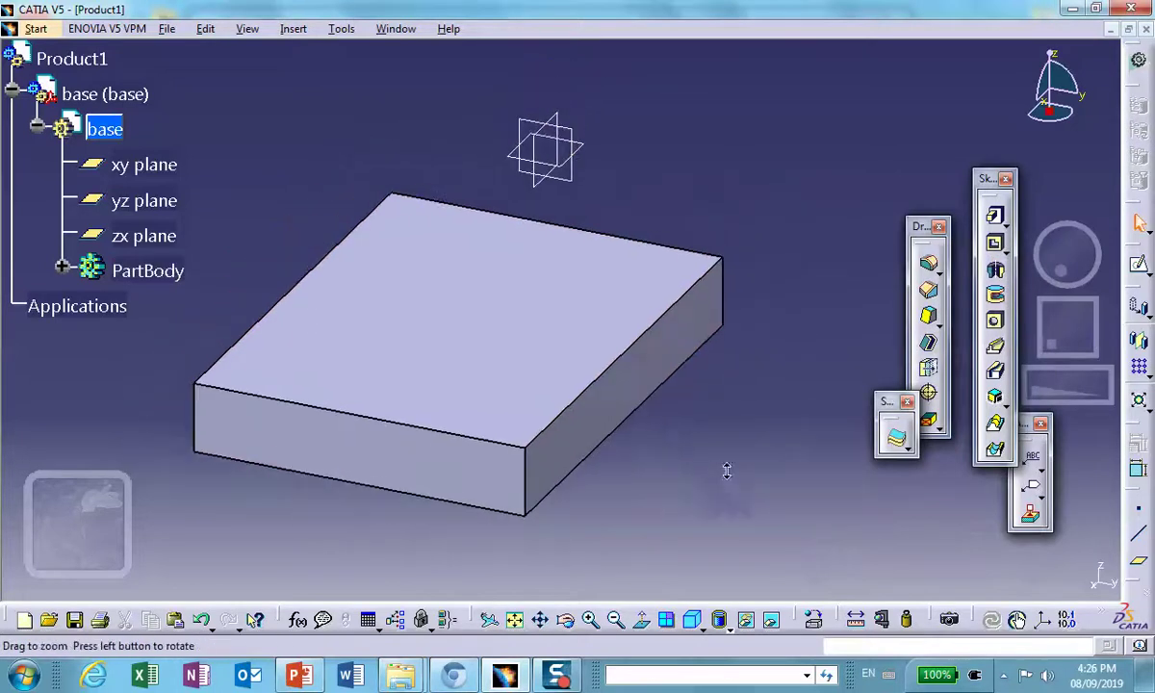
click(43, 59)
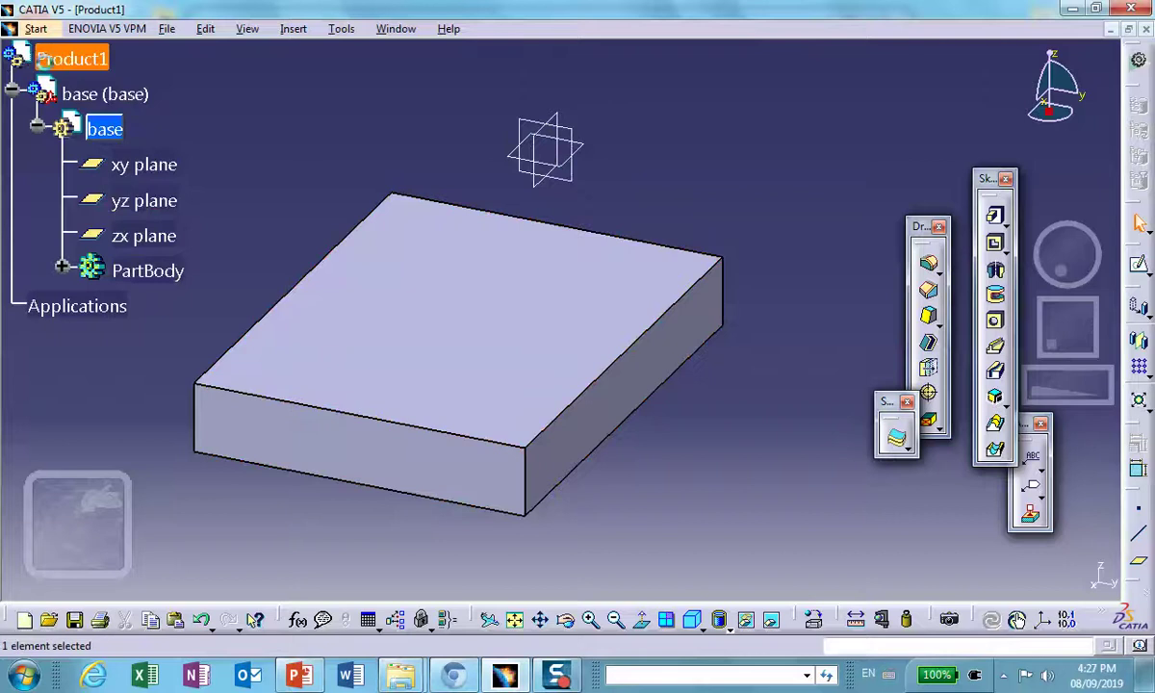
Insert a second new part, Part1.2, into Product1 at the assembly origin
double_click(43, 60)
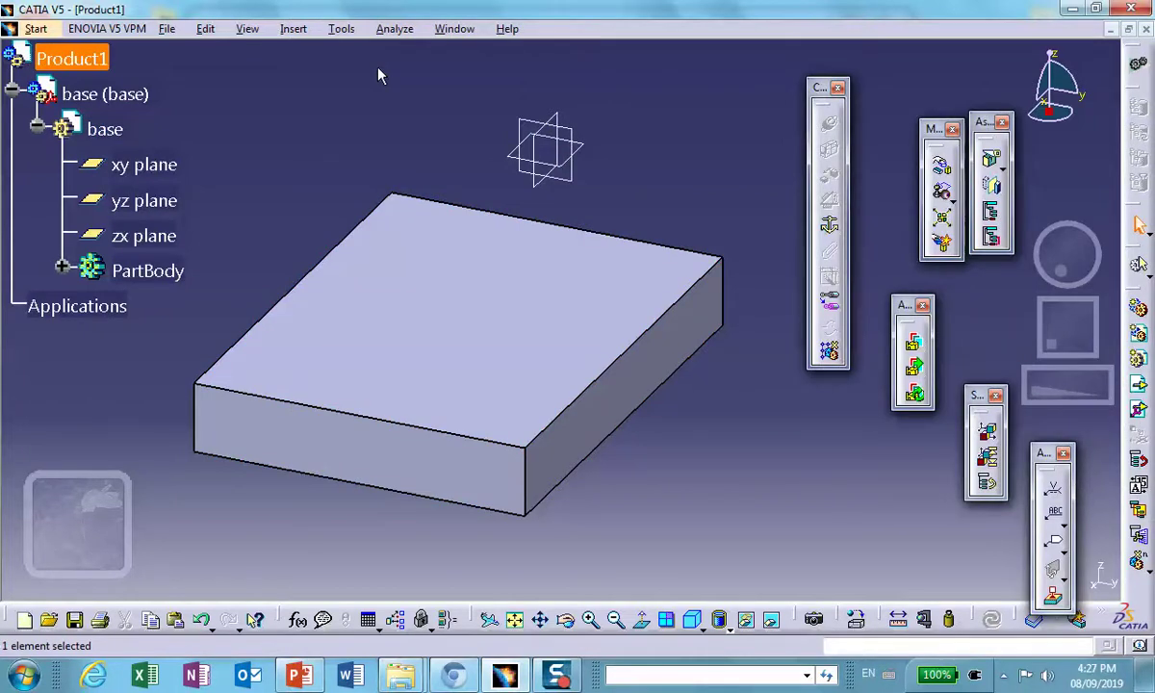
click(452, 308)
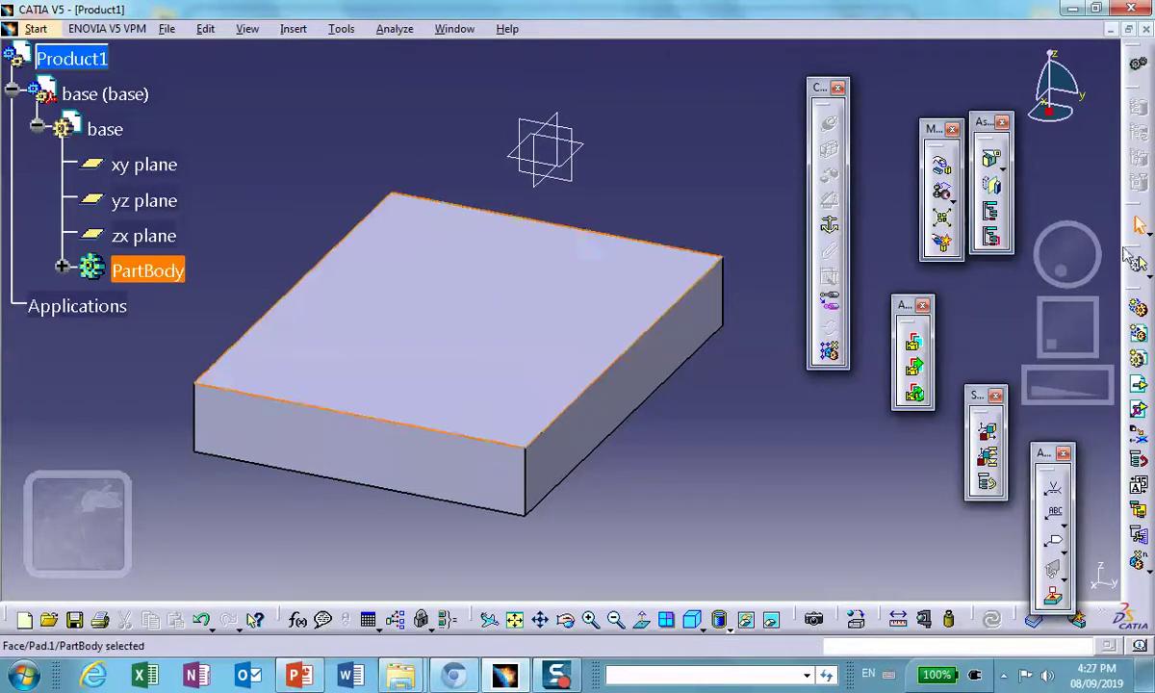
click(280, 29)
click(149, 334)
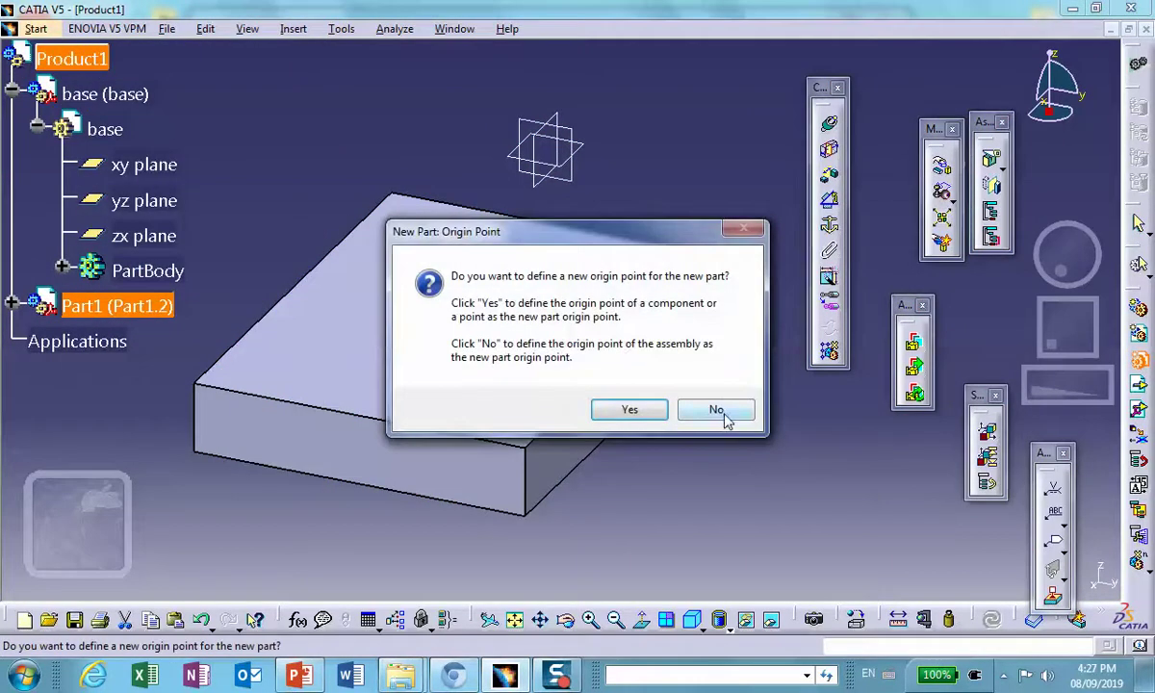
click(717, 411)
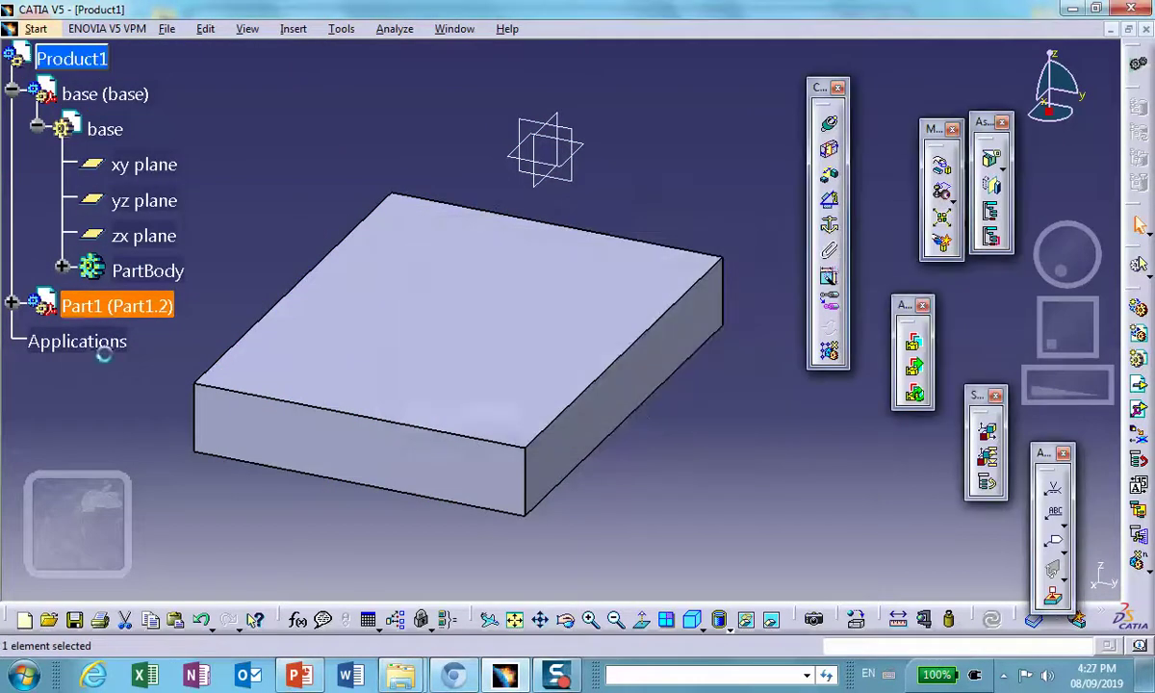
right_click(96, 306)
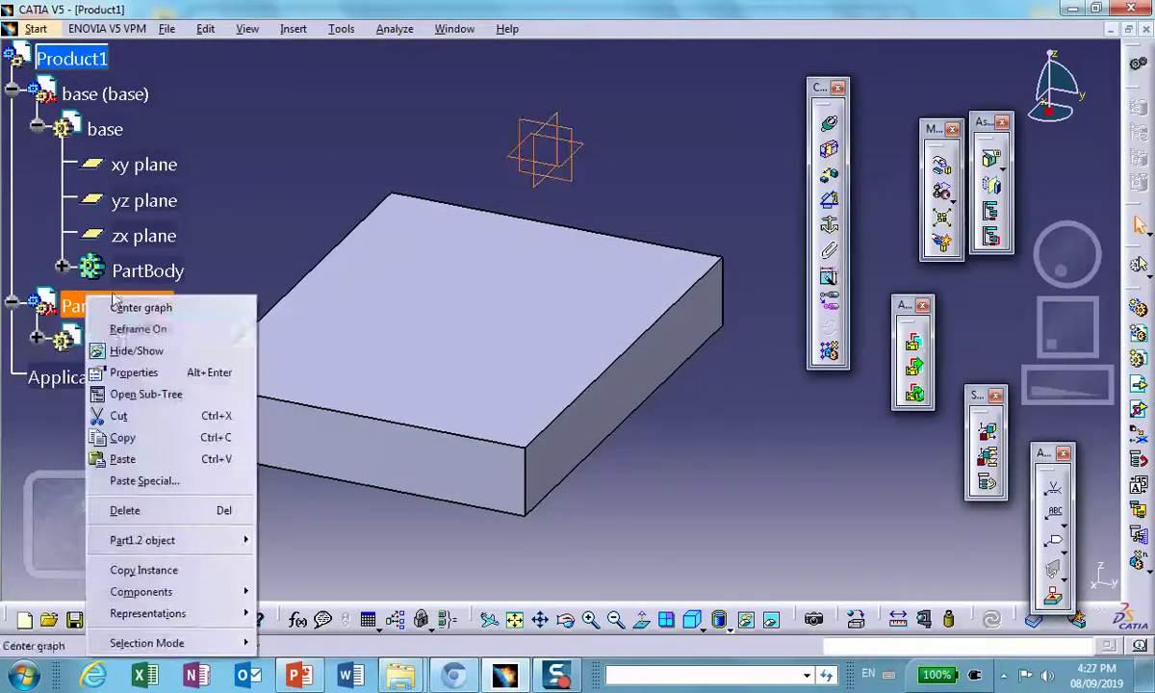
Rename Part1.2 to 'tower' for instance name and part number, then activate it
click(148, 382)
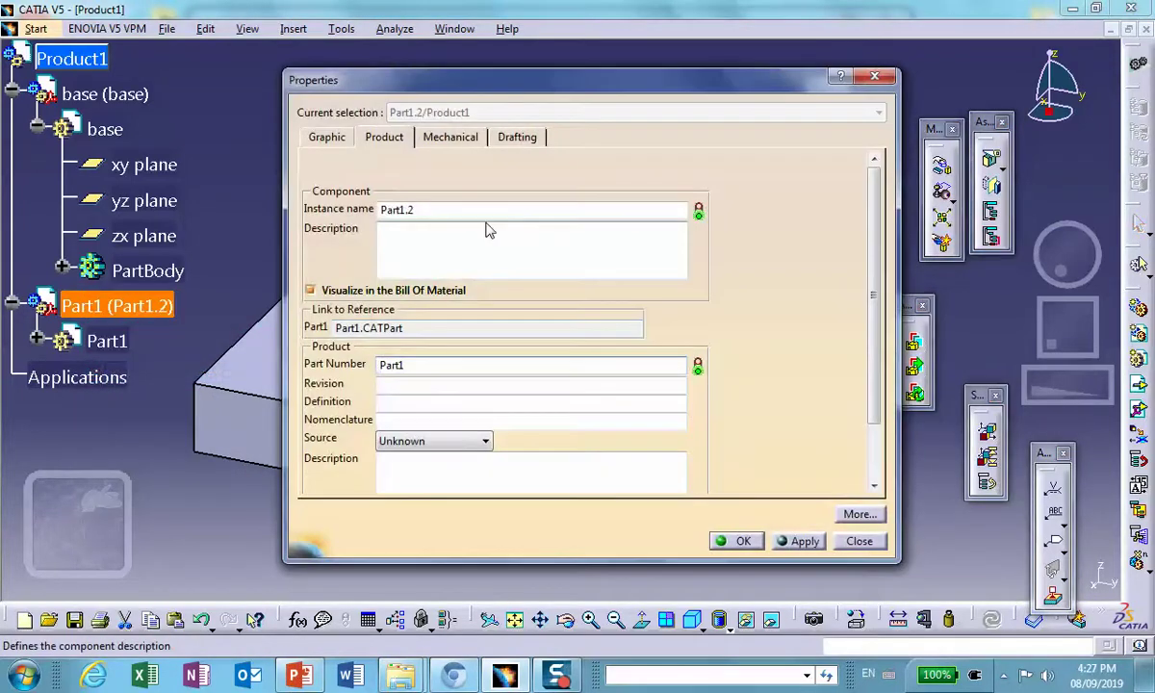
double_click(396, 210)
key(BackSpace)
text(tower)
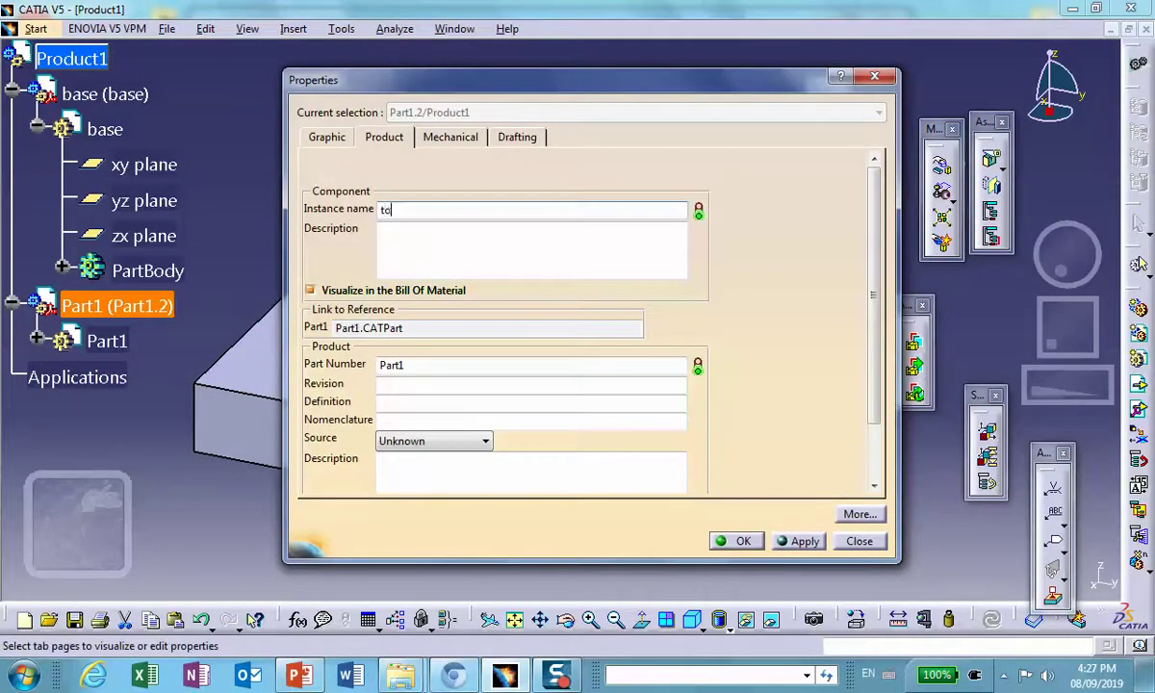
double_click(394, 366)
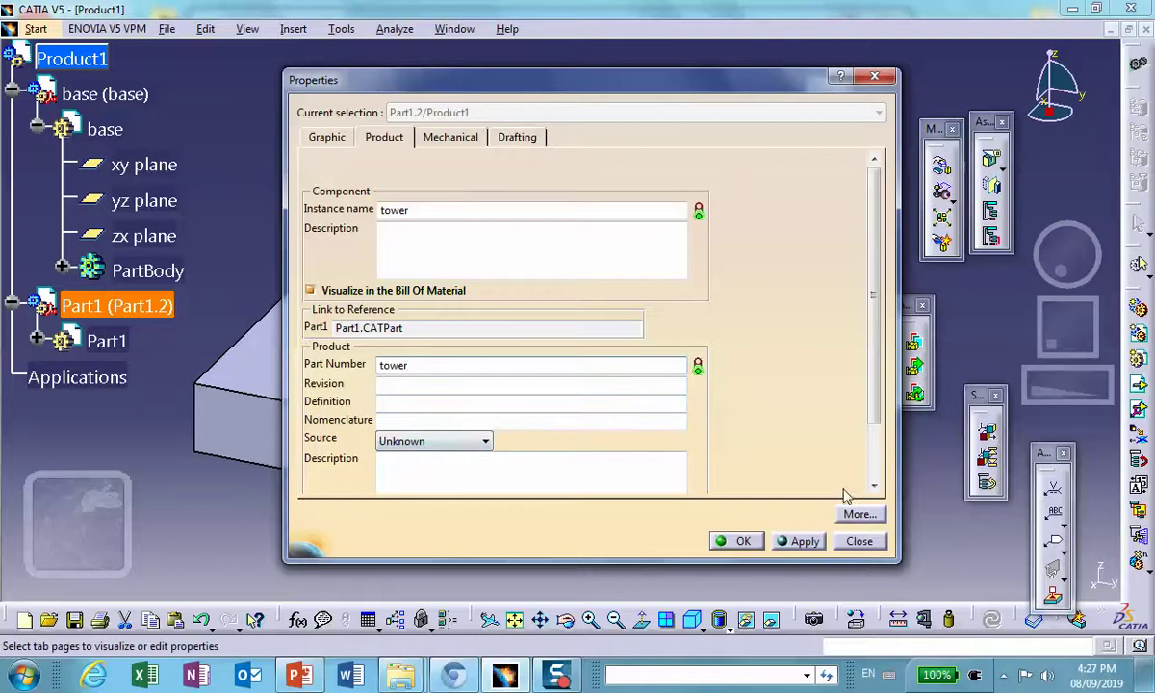
click(732, 539)
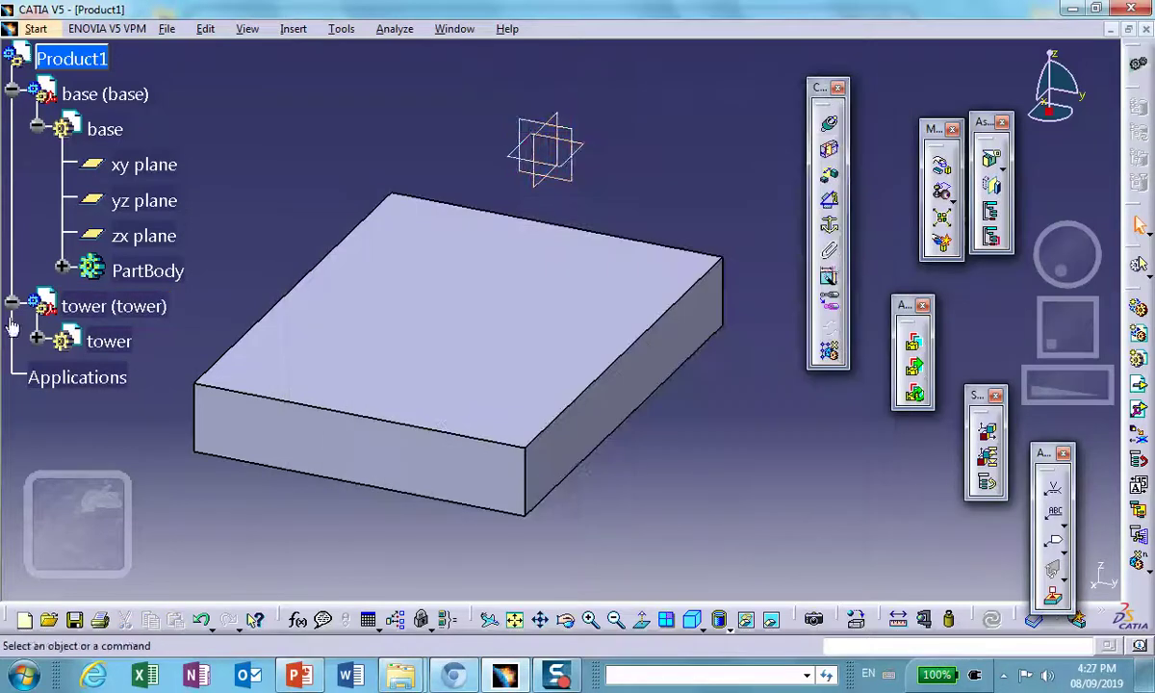
double_click(128, 348)
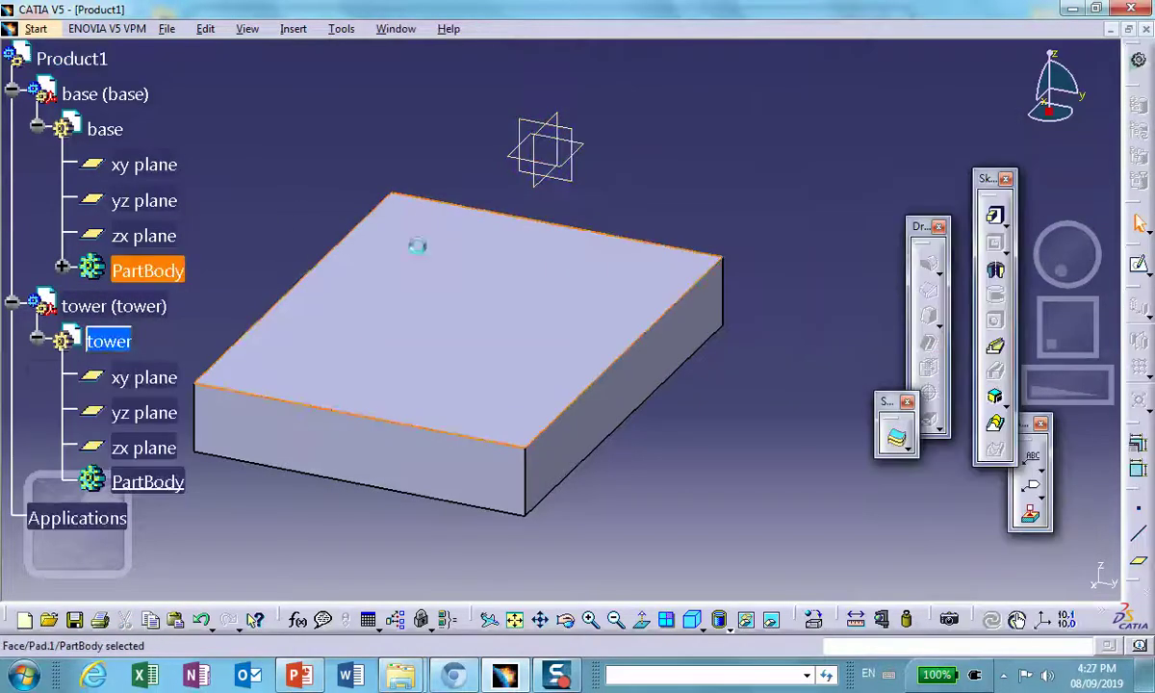
Start a sketch on the base plate's top face with two concentric circles
click(1139, 261)
click(674, 279)
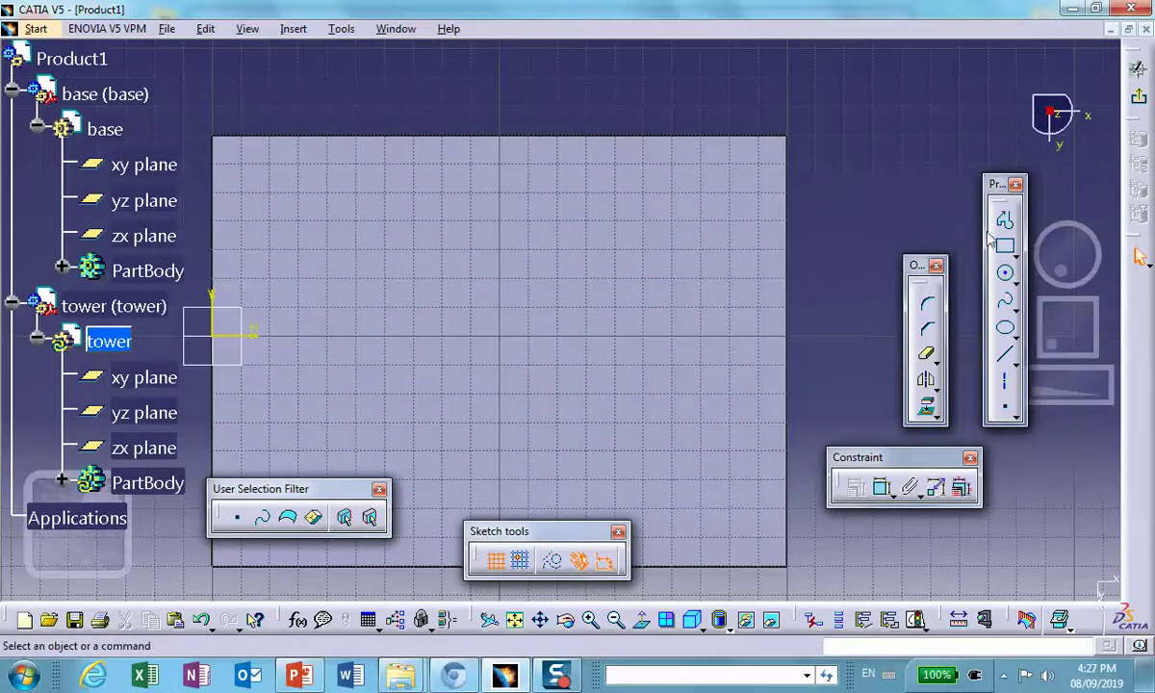
click(1006, 276)
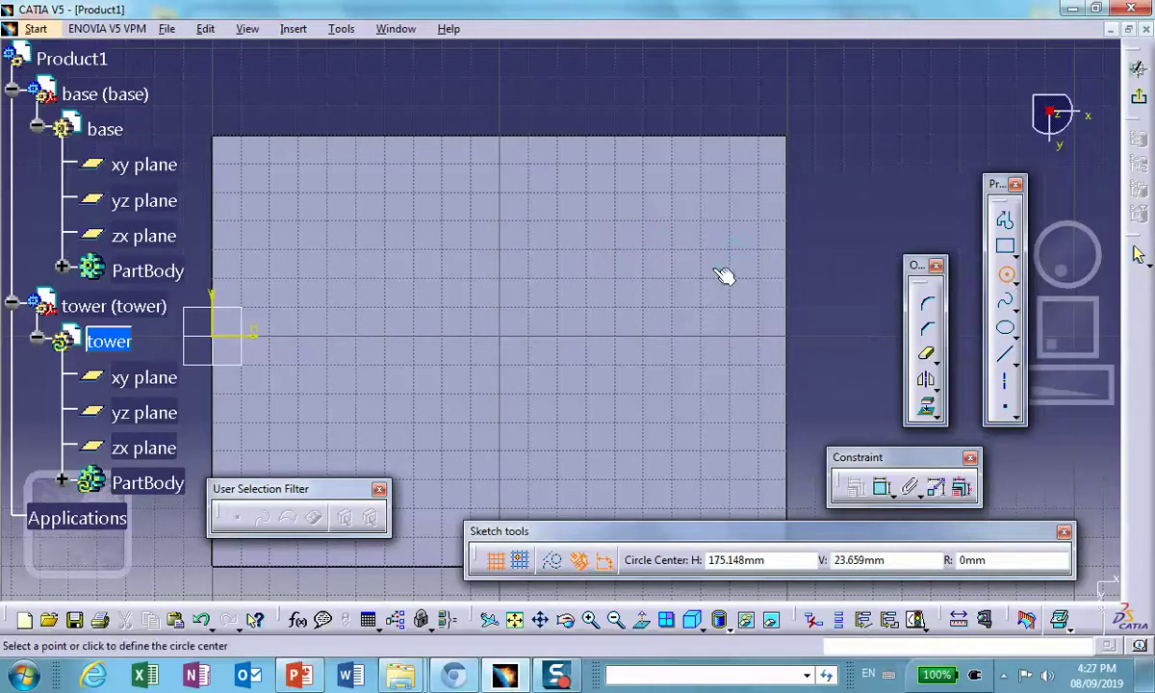
click(631, 250)
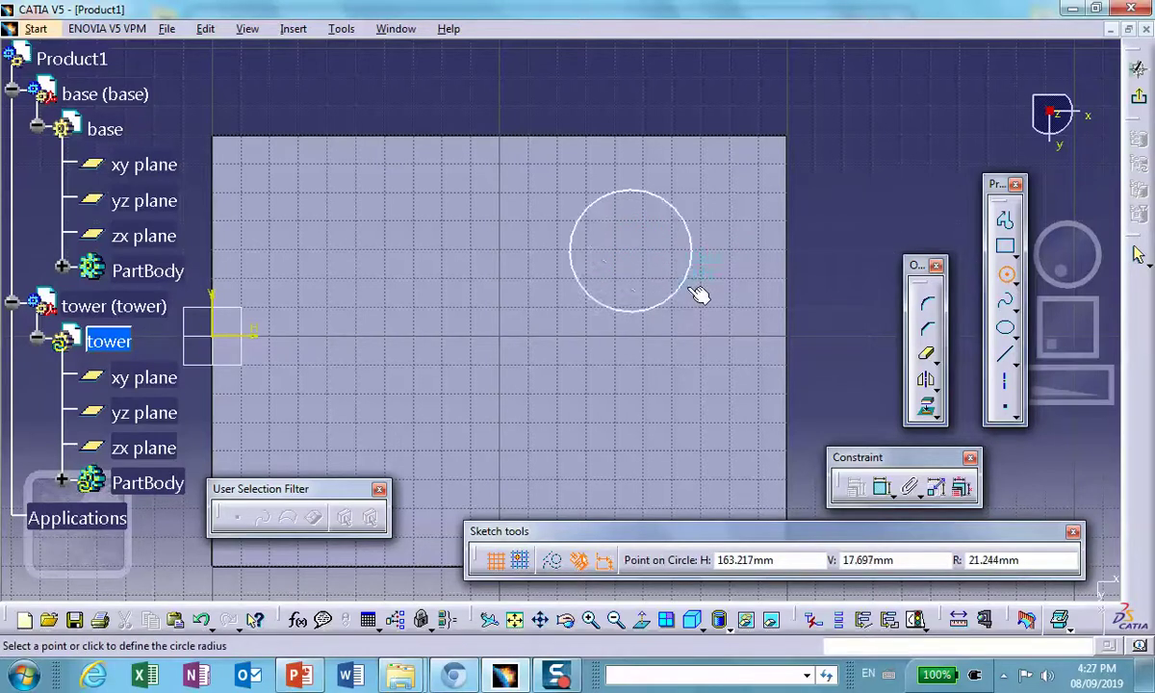
click(696, 292)
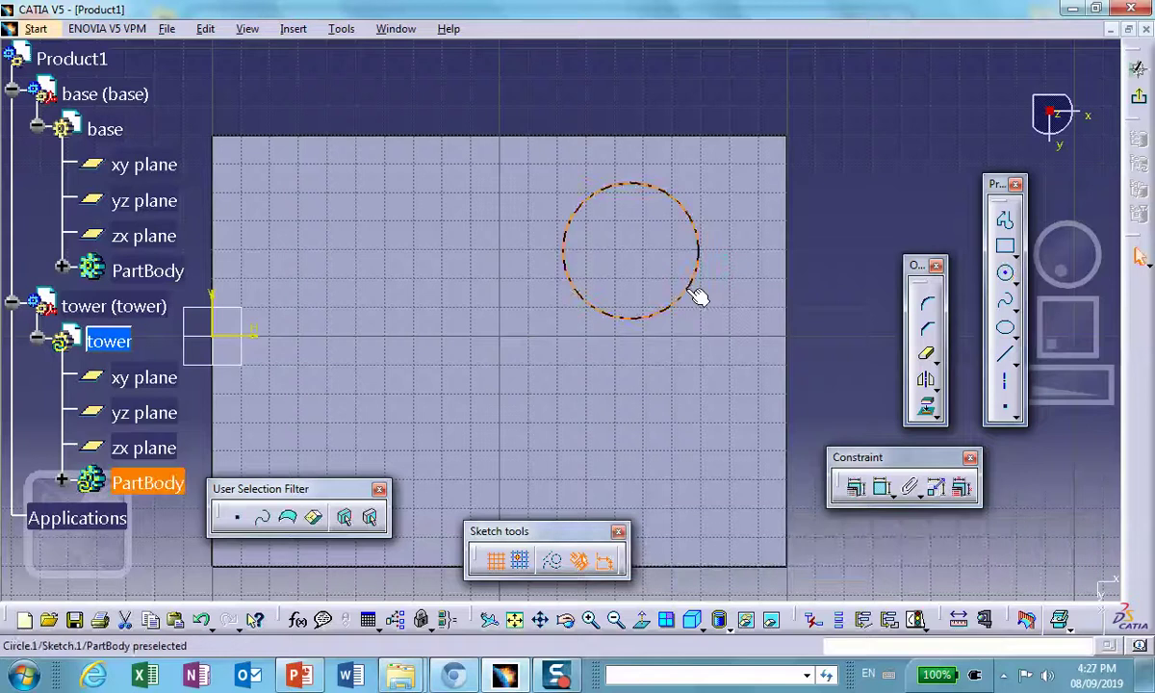
click(1005, 272)
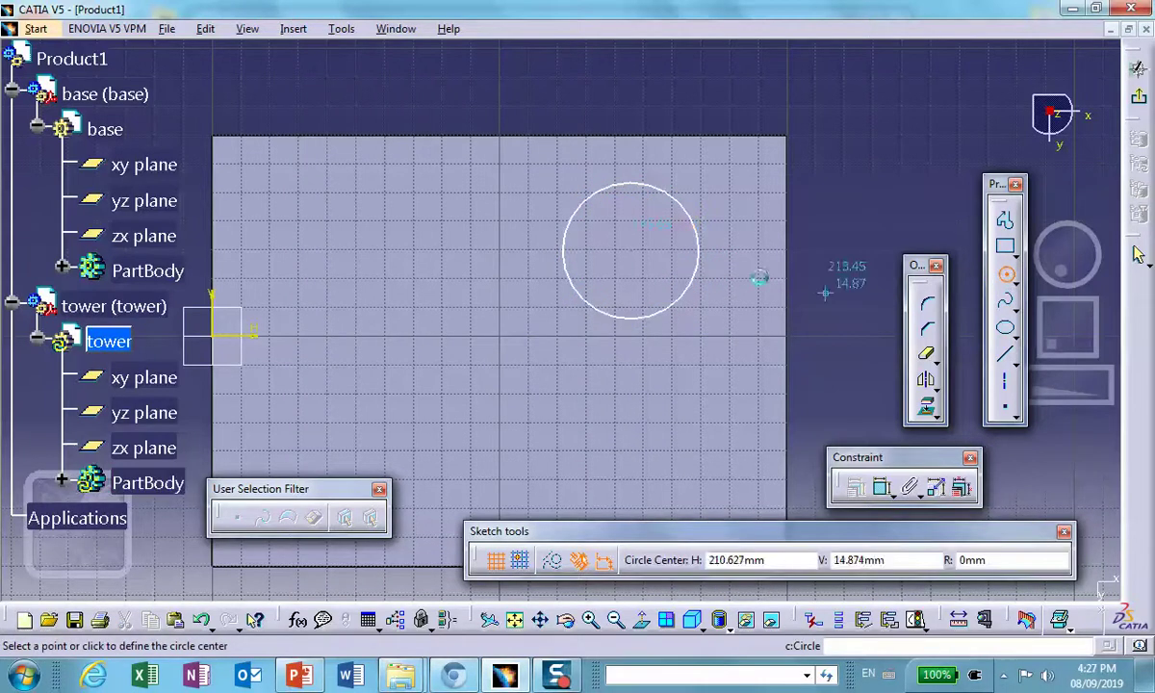
click(640, 254)
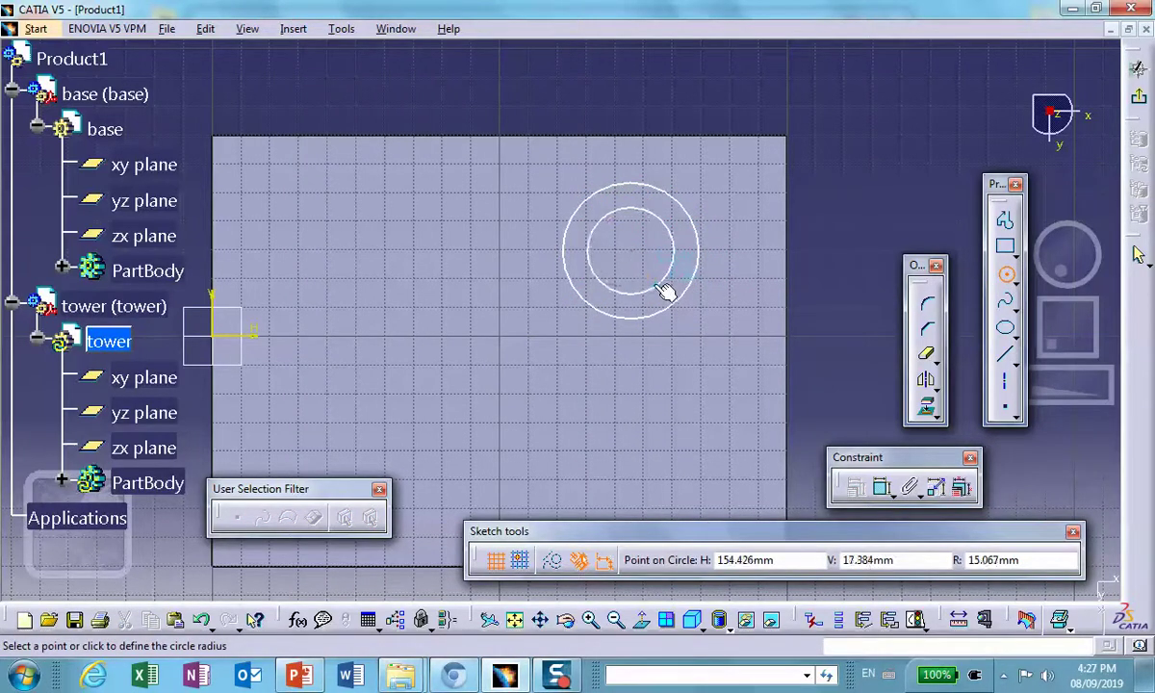
click(666, 291)
Draw a horizontal line across both circles
click(1002, 360)
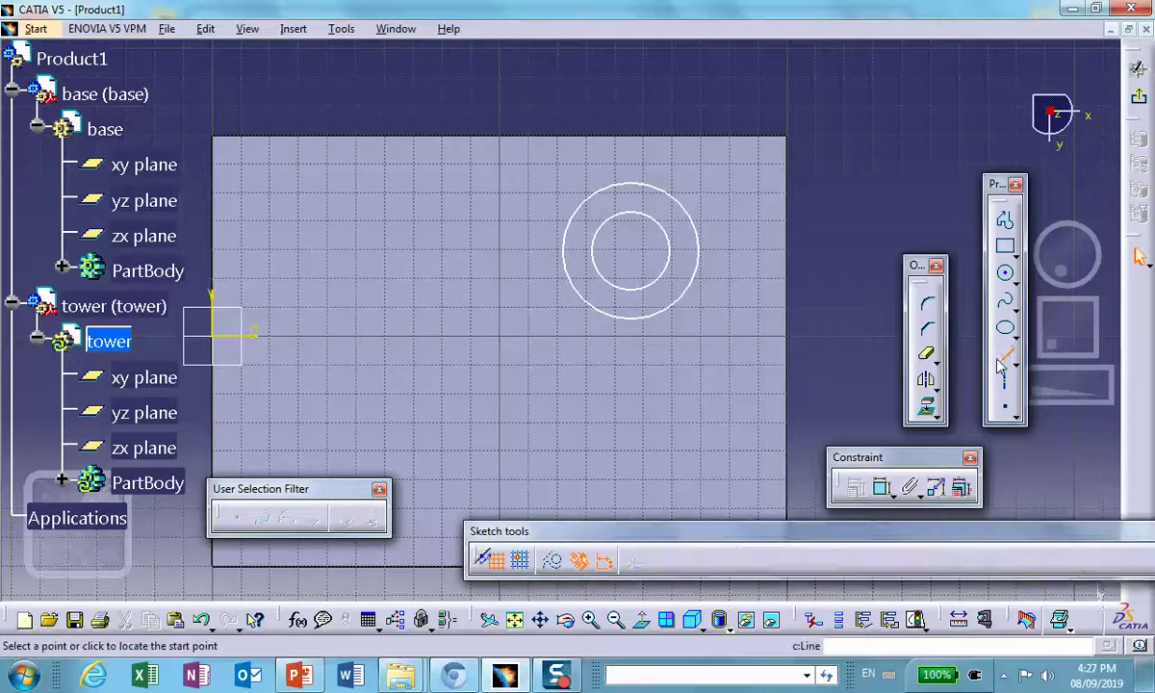
click(520, 251)
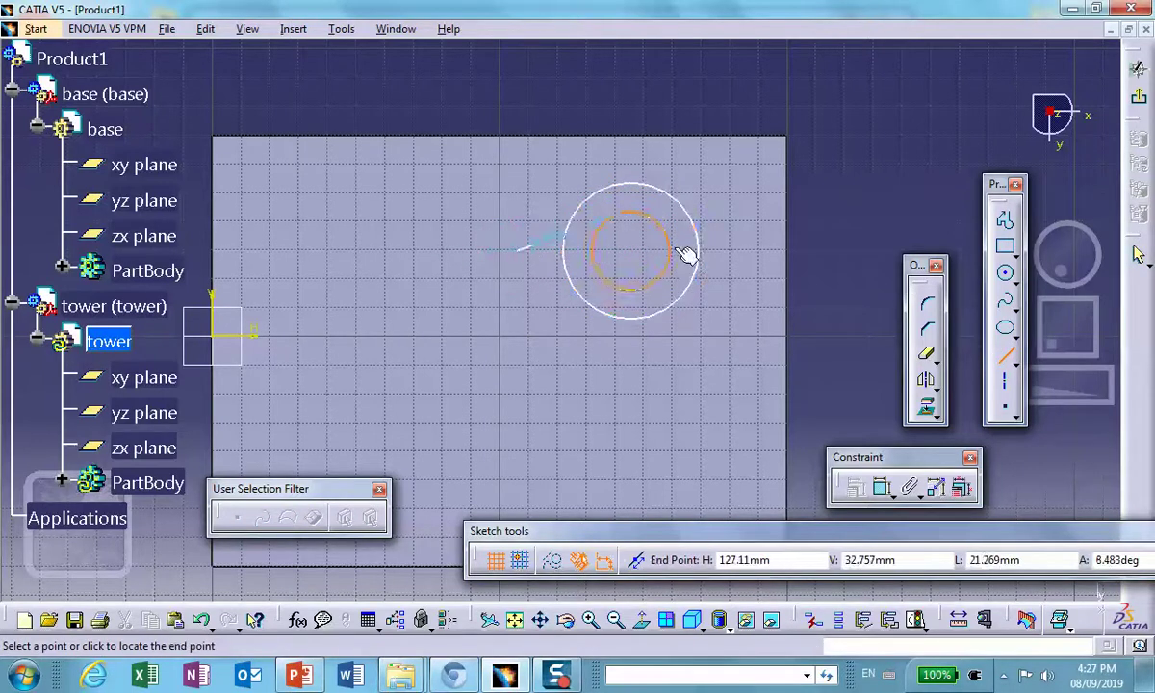
click(734, 251)
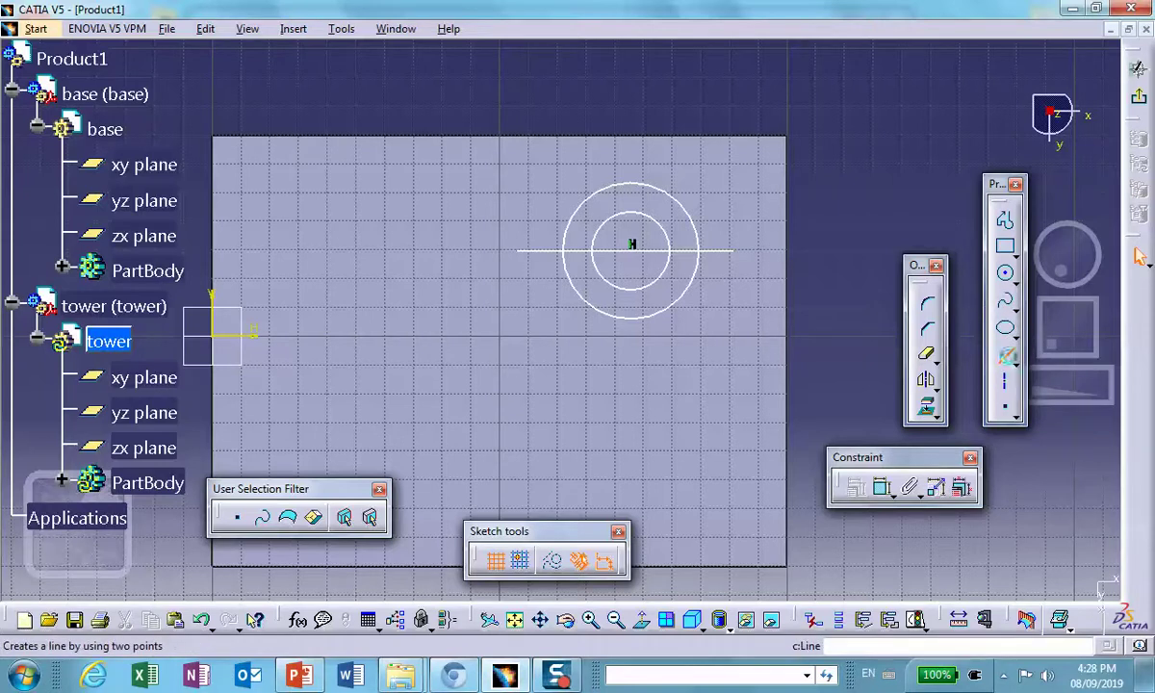
Draw a diagonal line from upper left through the circles' centre
click(1007, 357)
click(556, 173)
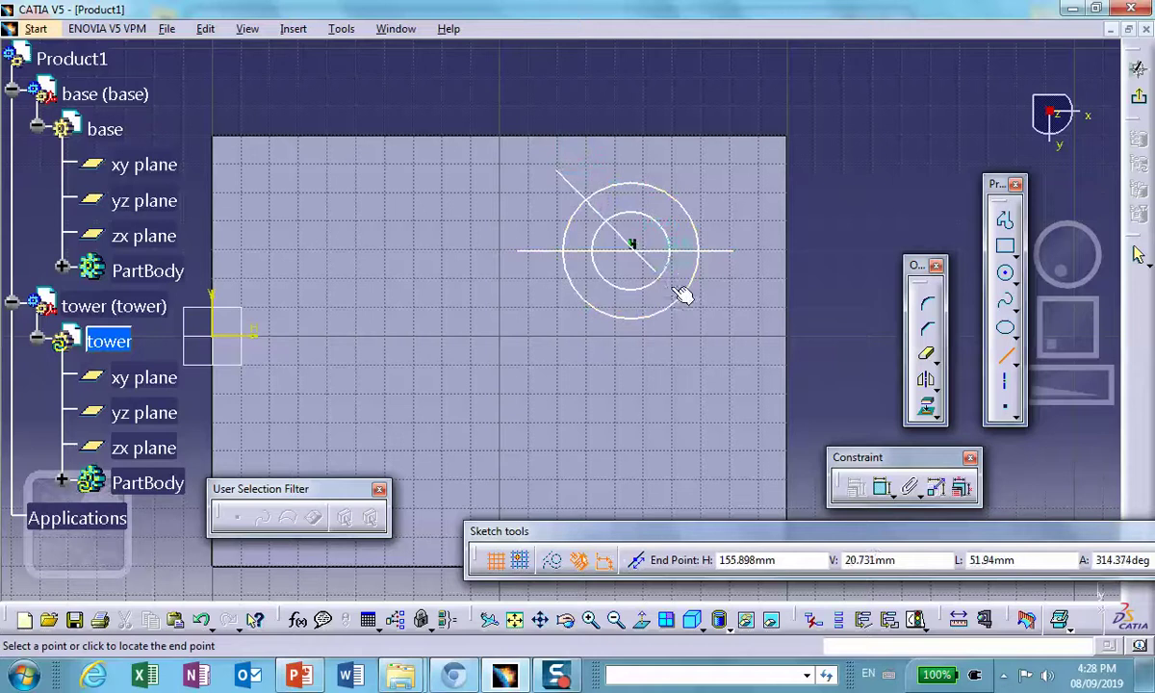
click(707, 329)
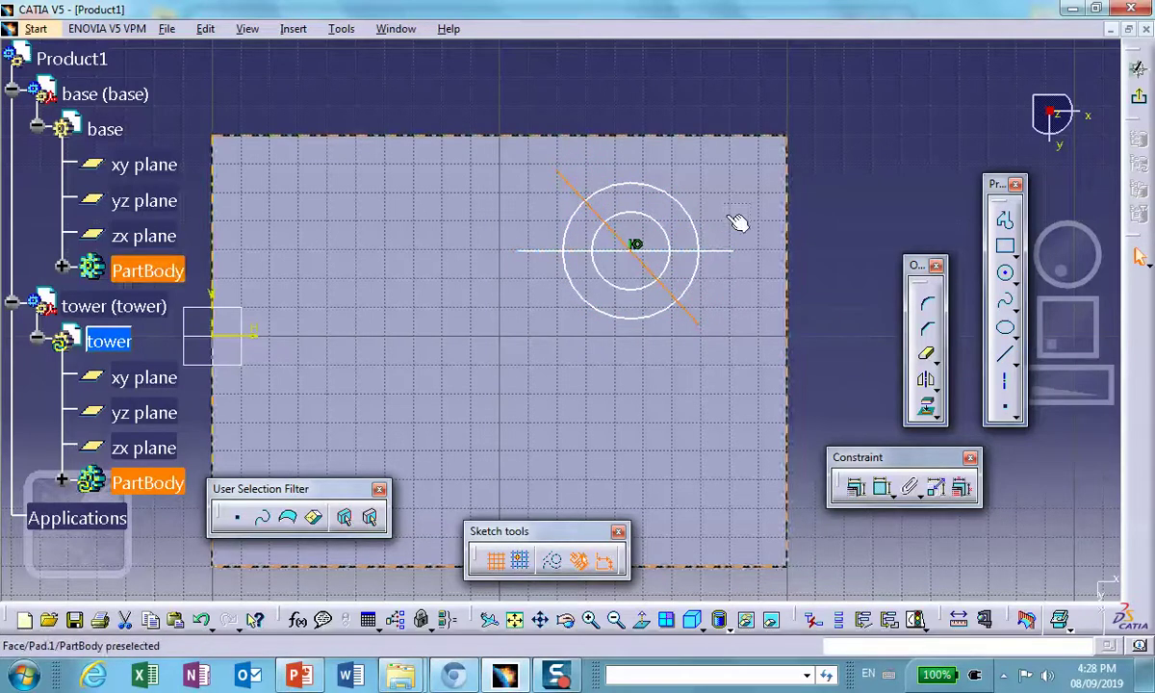
Quick-trim the lines and circle arcs to leave only the curved strip, then exit the sketch
click(930, 354)
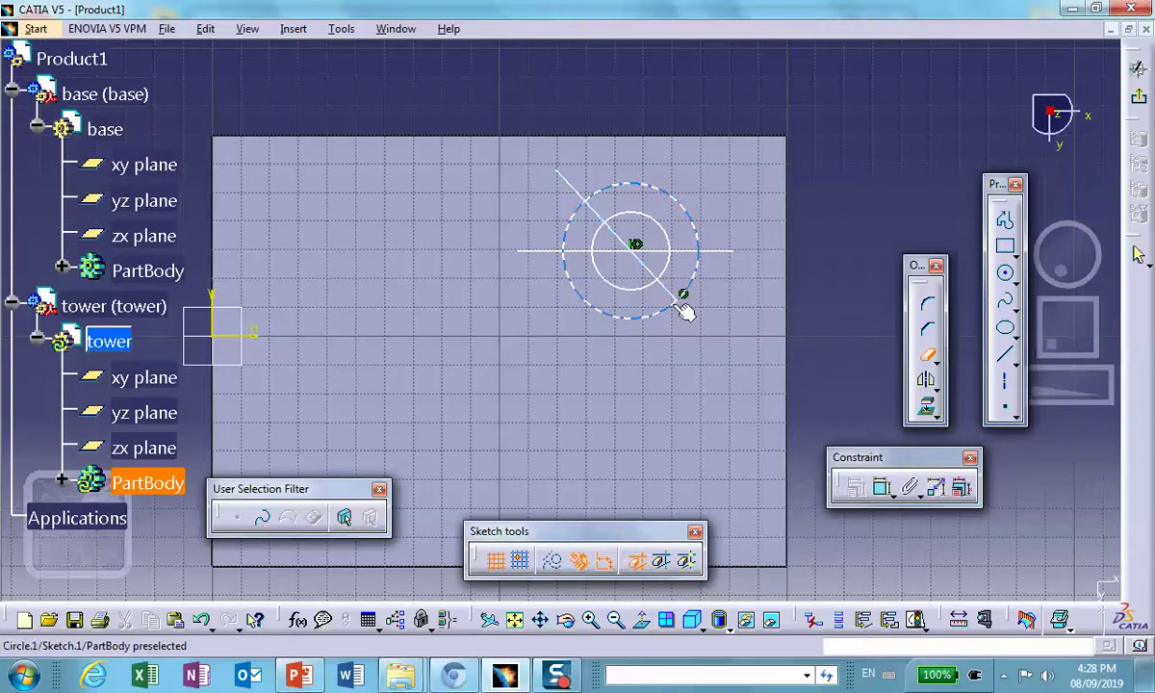
click(673, 292)
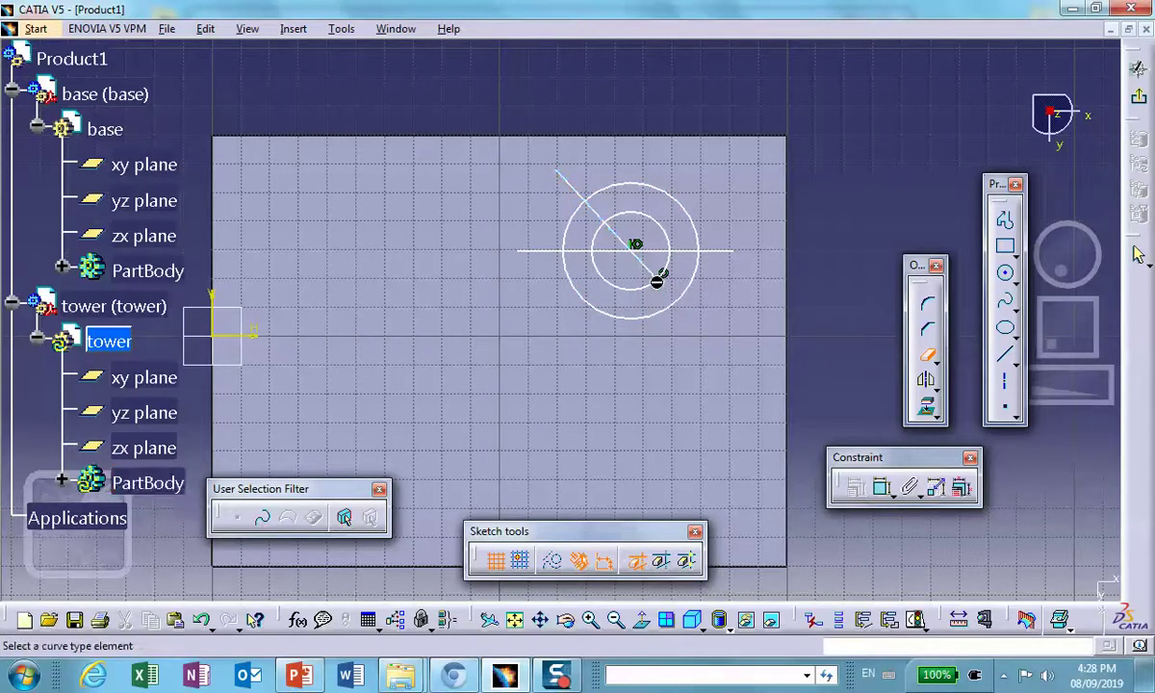
click(716, 253)
click(657, 251)
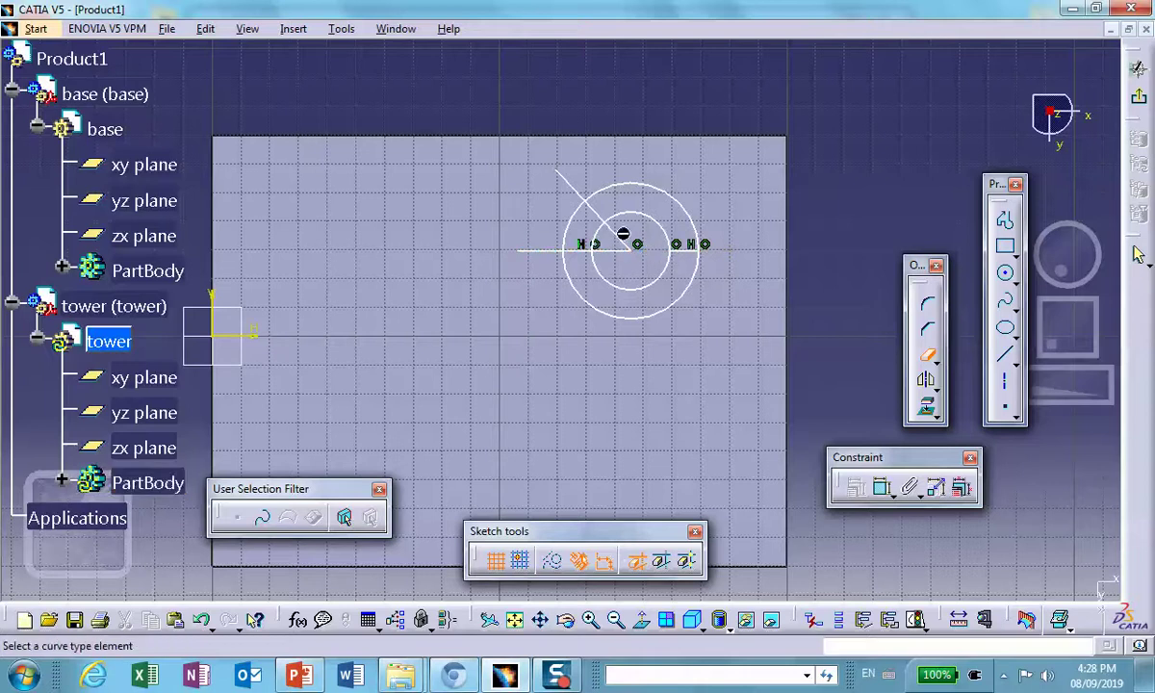
click(617, 229)
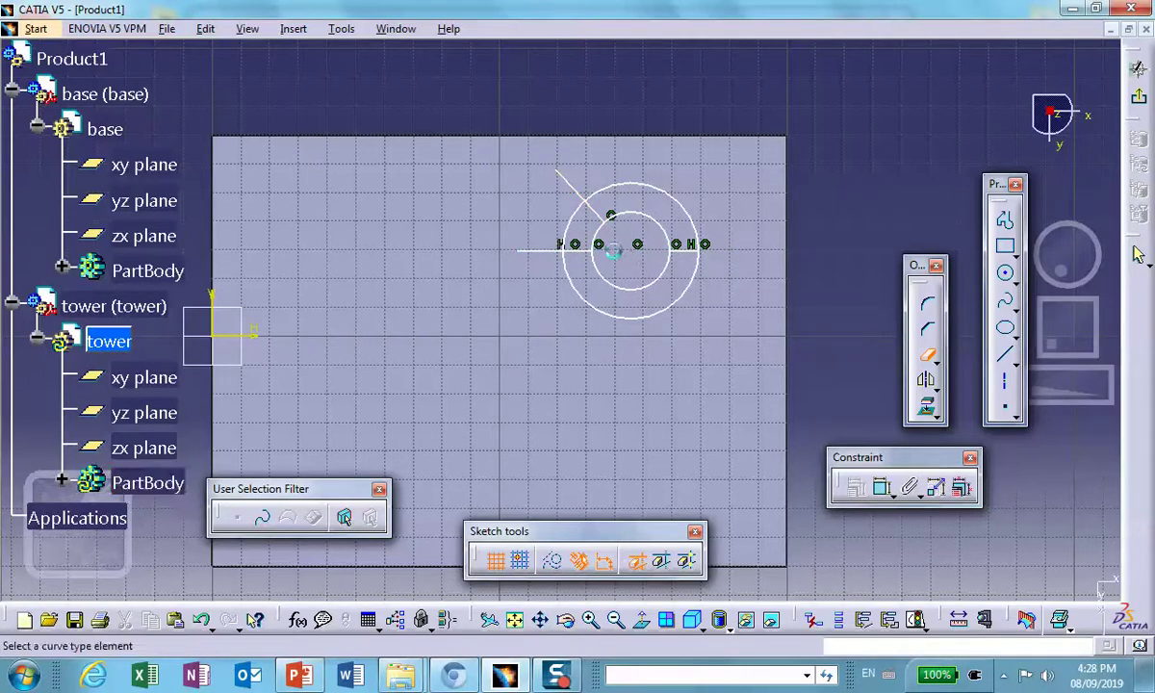
click(575, 184)
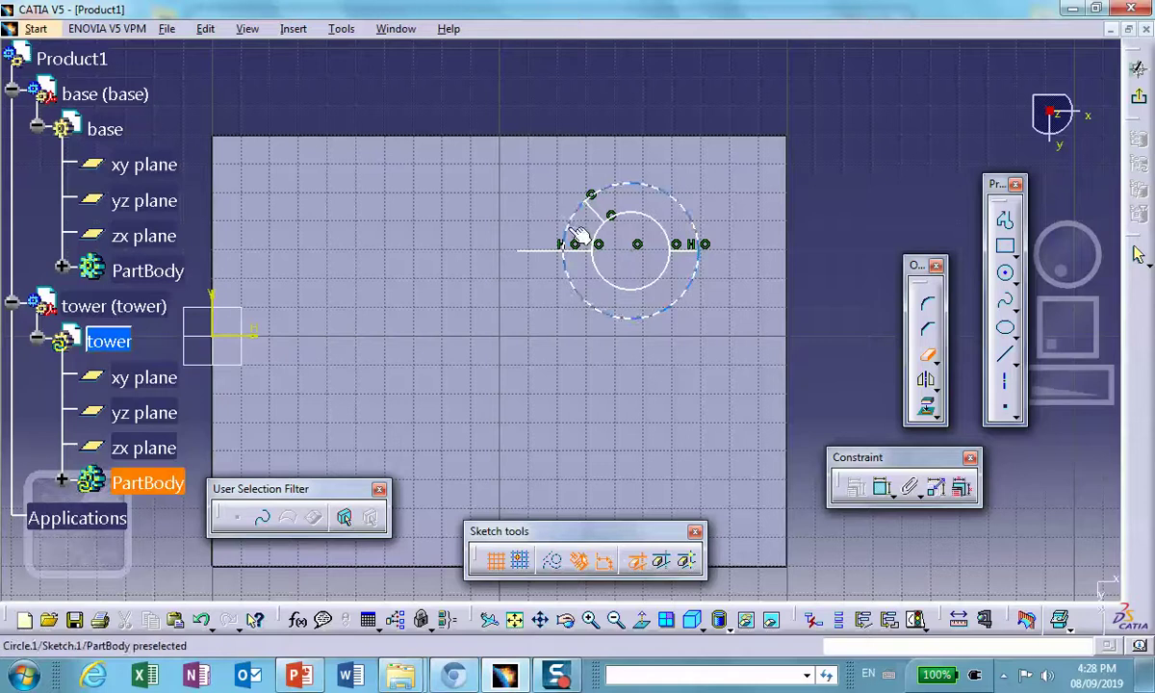
click(577, 236)
click(558, 249)
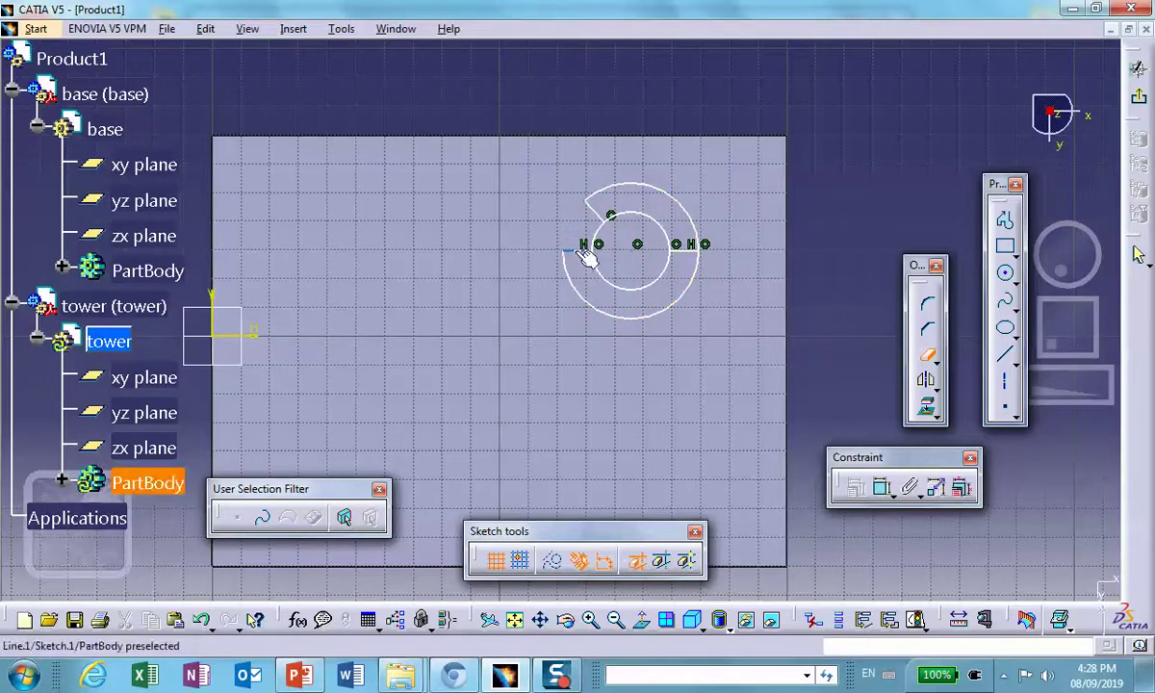
click(607, 271)
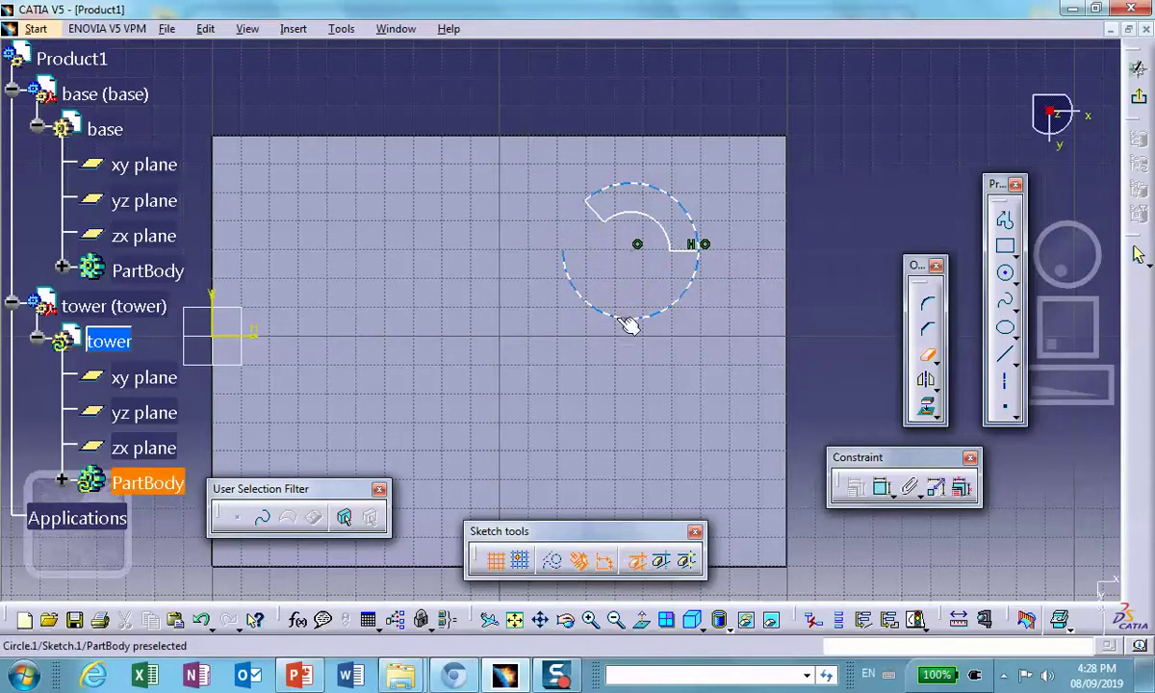
click(630, 322)
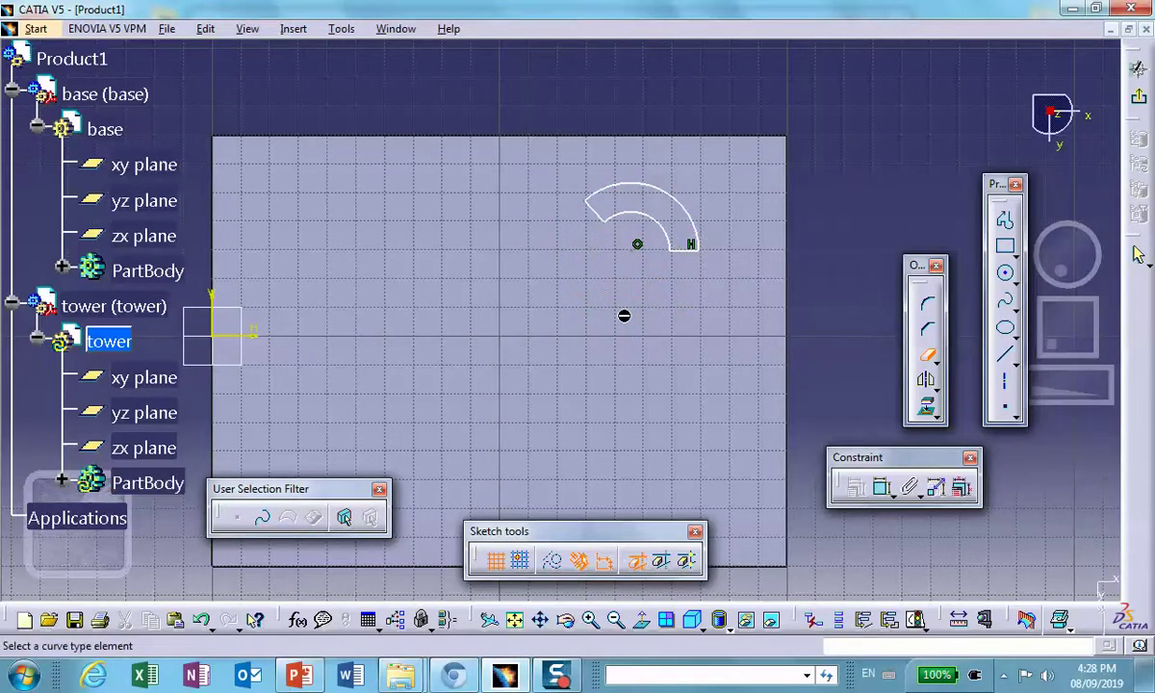
click(1139, 95)
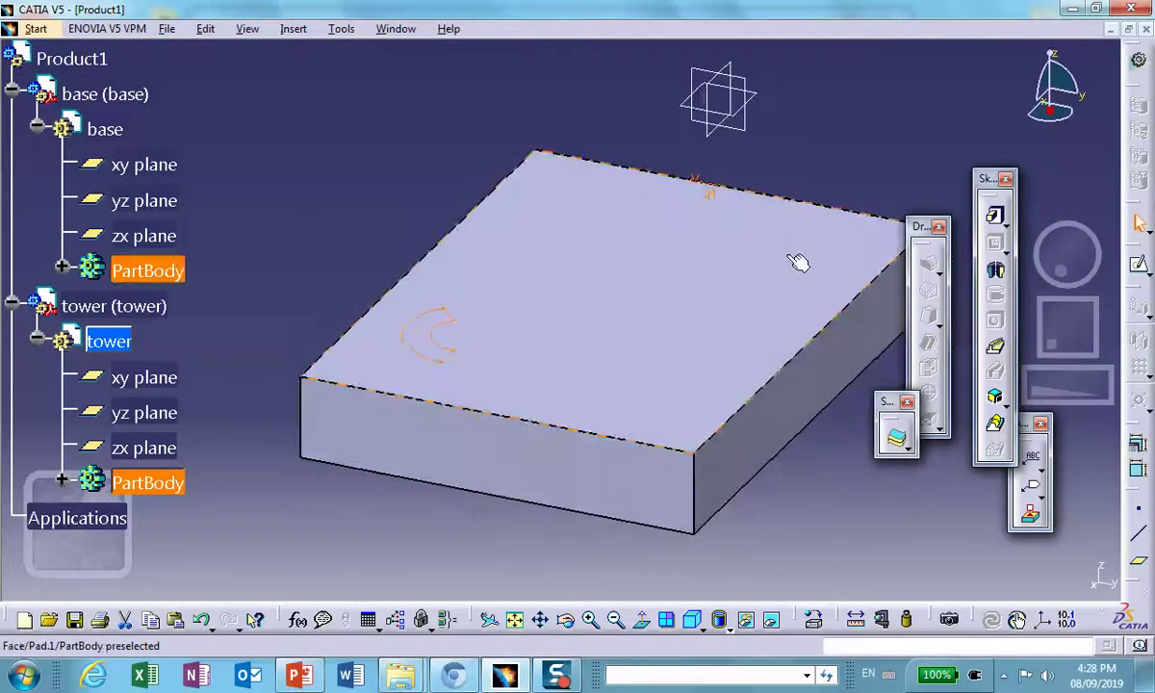
Pad the trimmed profile upward in reversed direction to 72 mm and orbit to inspect it
click(996, 218)
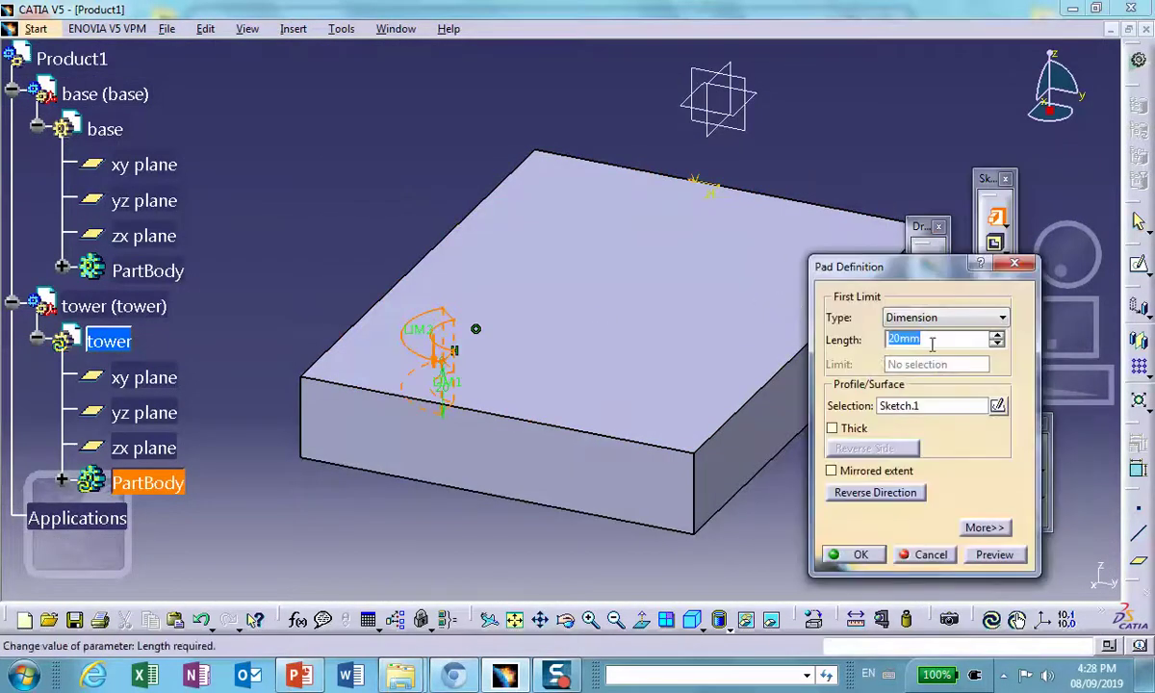
click(871, 492)
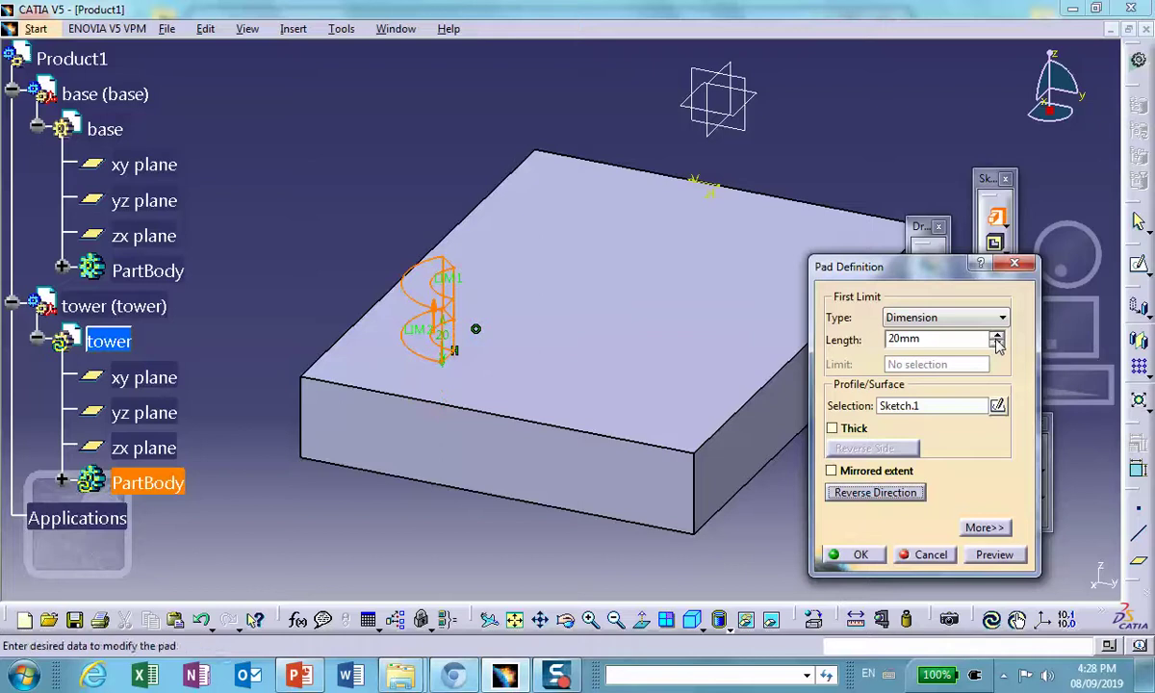
click(997, 336)
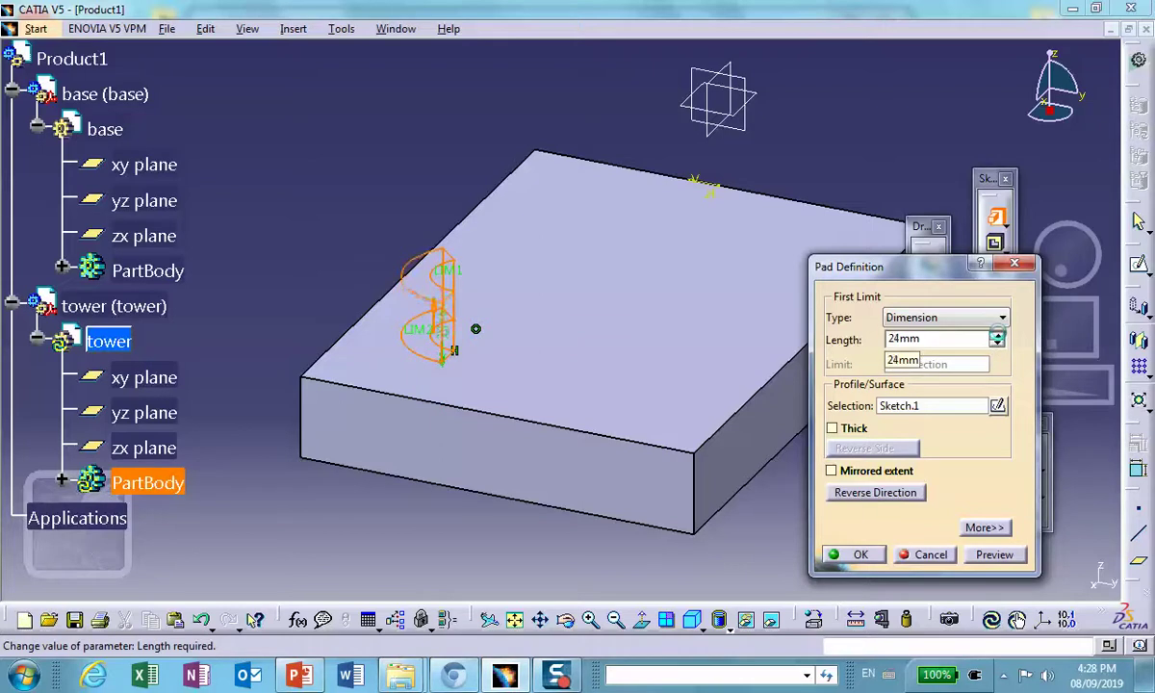
click(998, 336)
drag(997, 336, 997, 336)
click(861, 556)
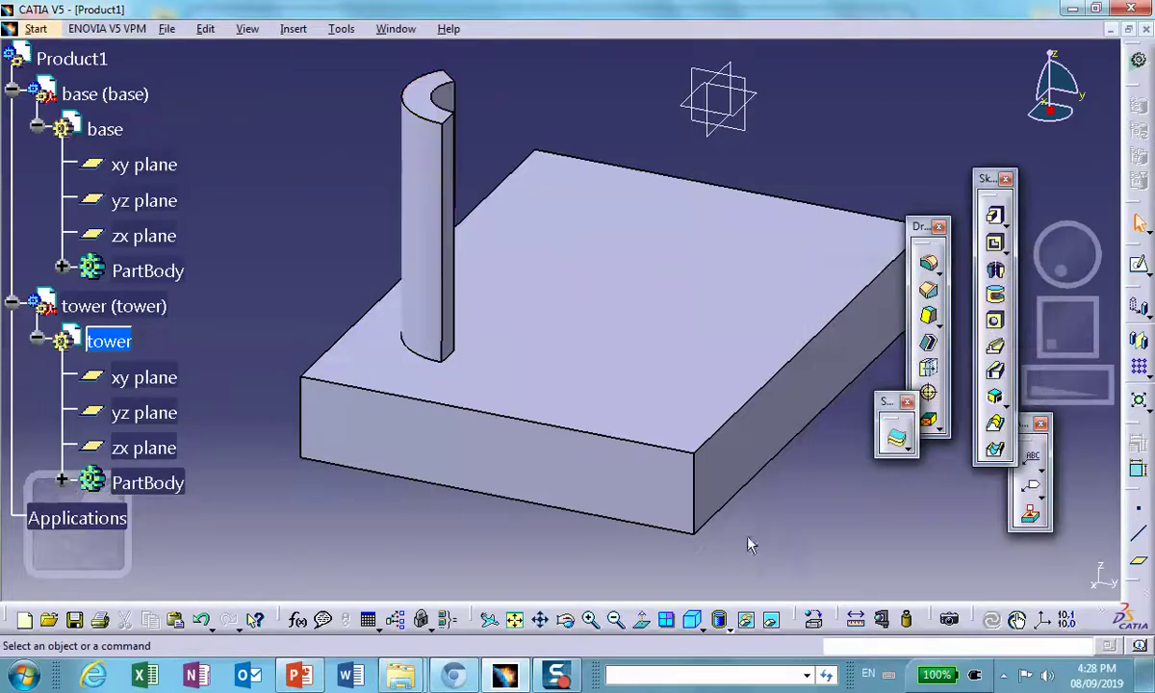
middle_drag(722, 477, 578, 414)
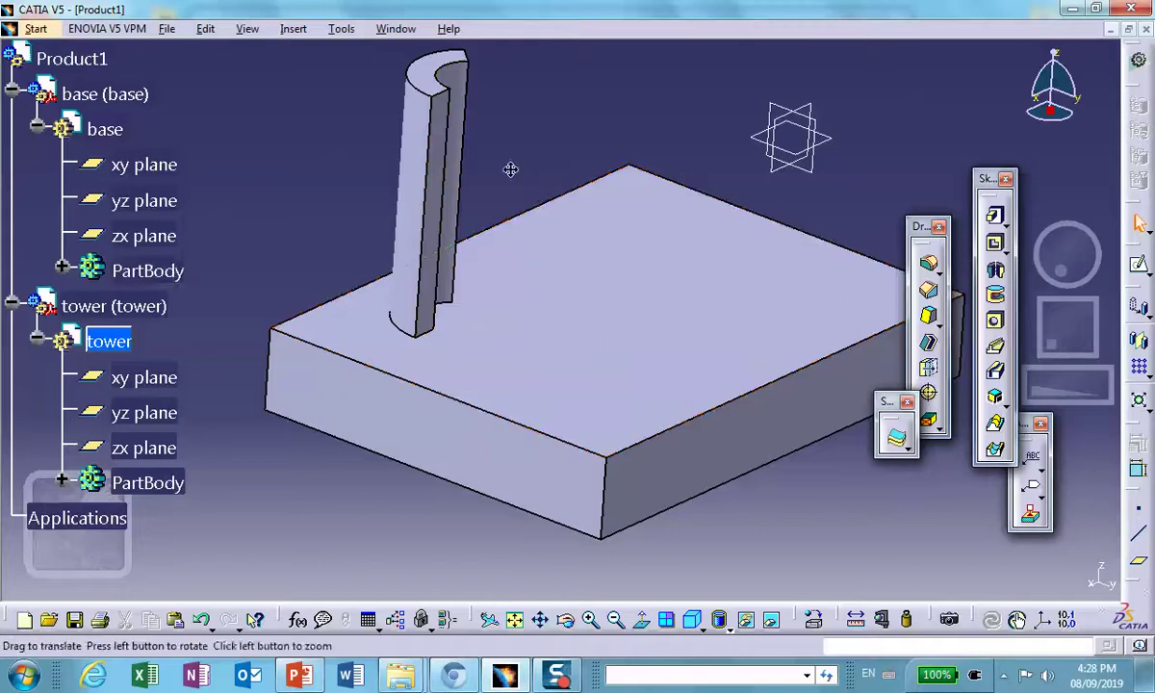
middle_drag(508, 170, 564, 197)
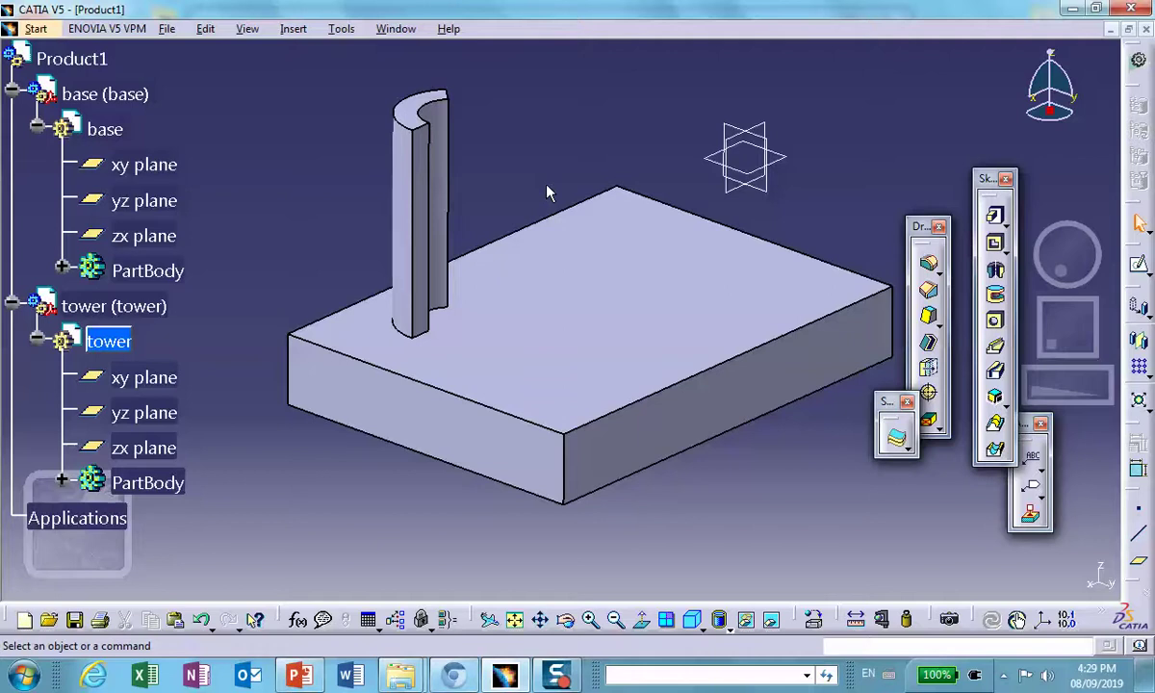
Activate tower and insert a geometrical set named 'points' with tower as father
double_click(109, 342)
click(293, 28)
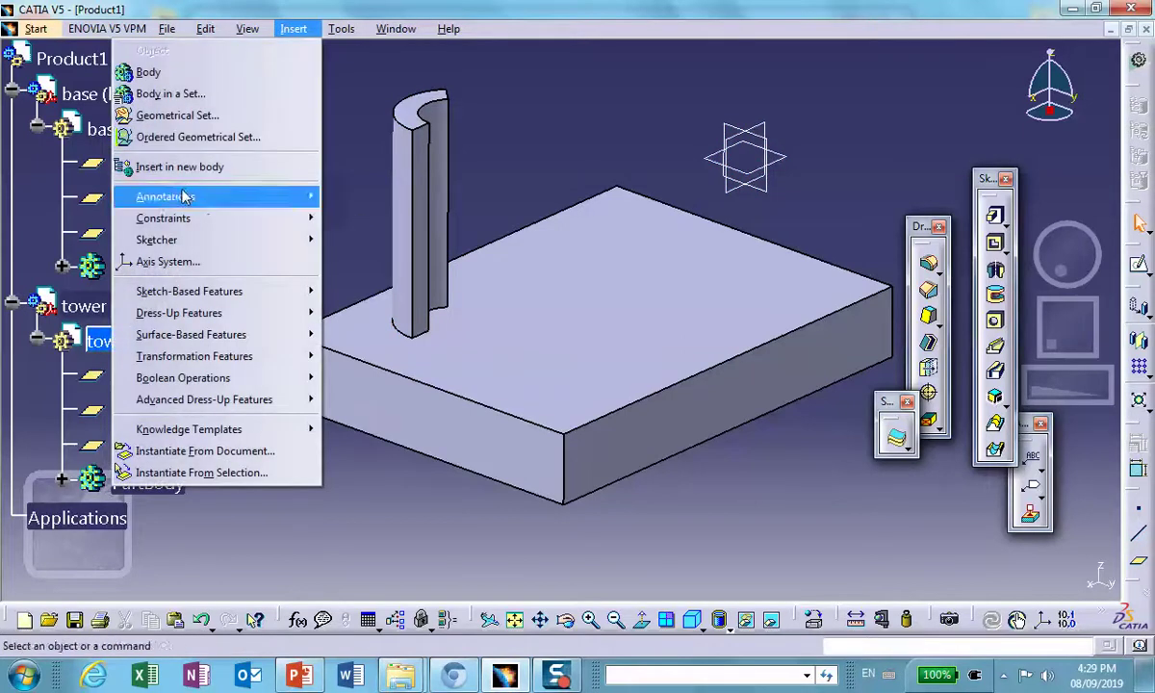
click(178, 115)
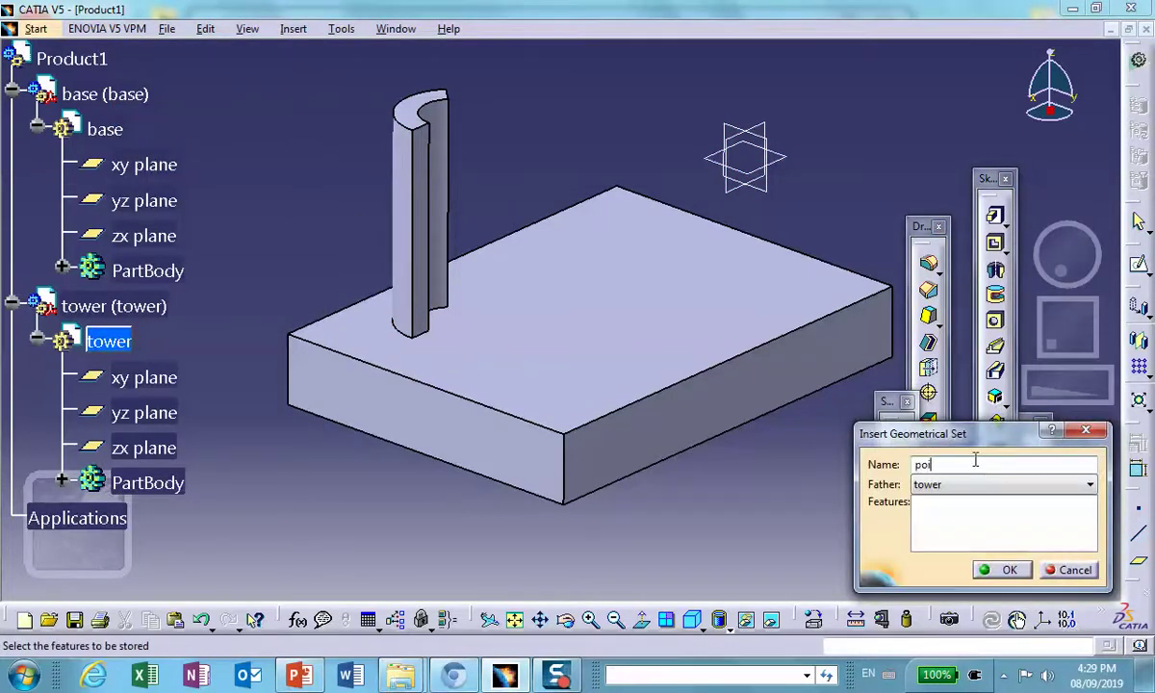
click(1009, 571)
scroll(192, 288, down, 5)
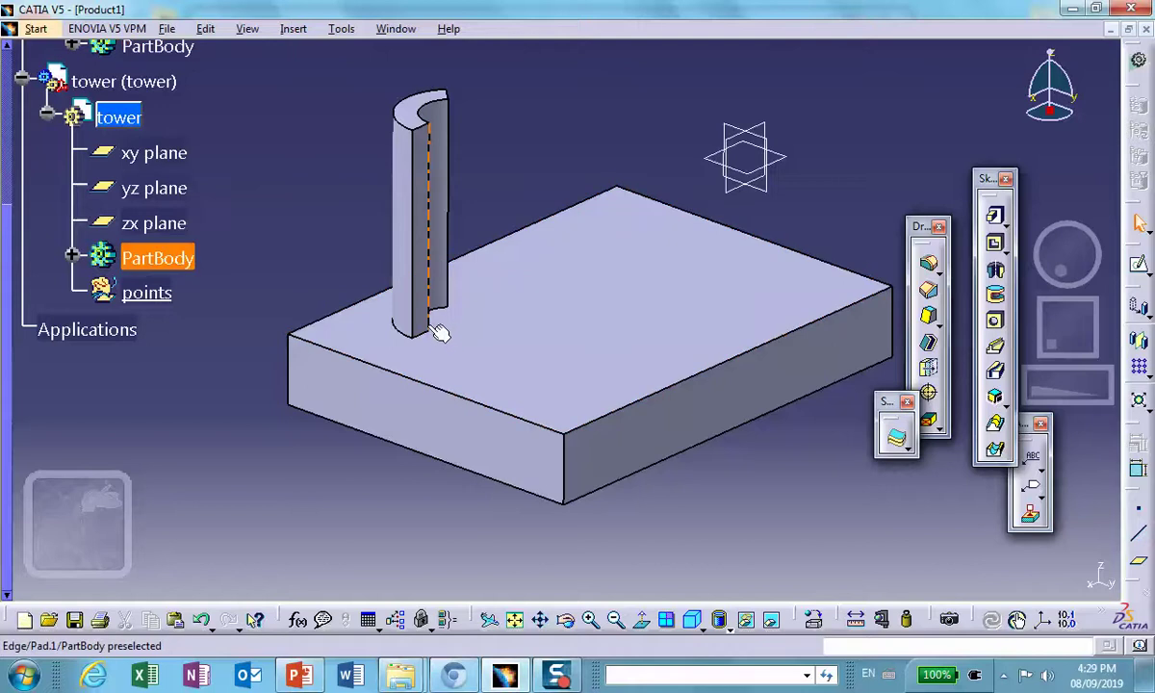
Hide the base plate with Hide/Show from its right-click menu
right_click(537, 285)
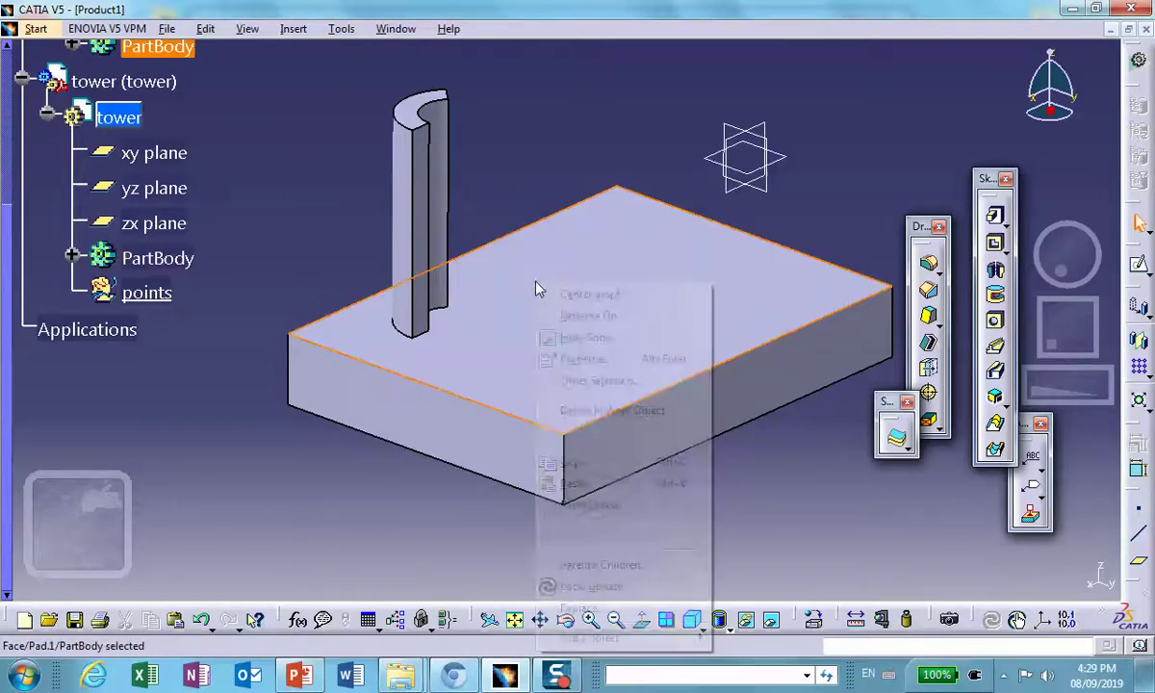
click(586, 337)
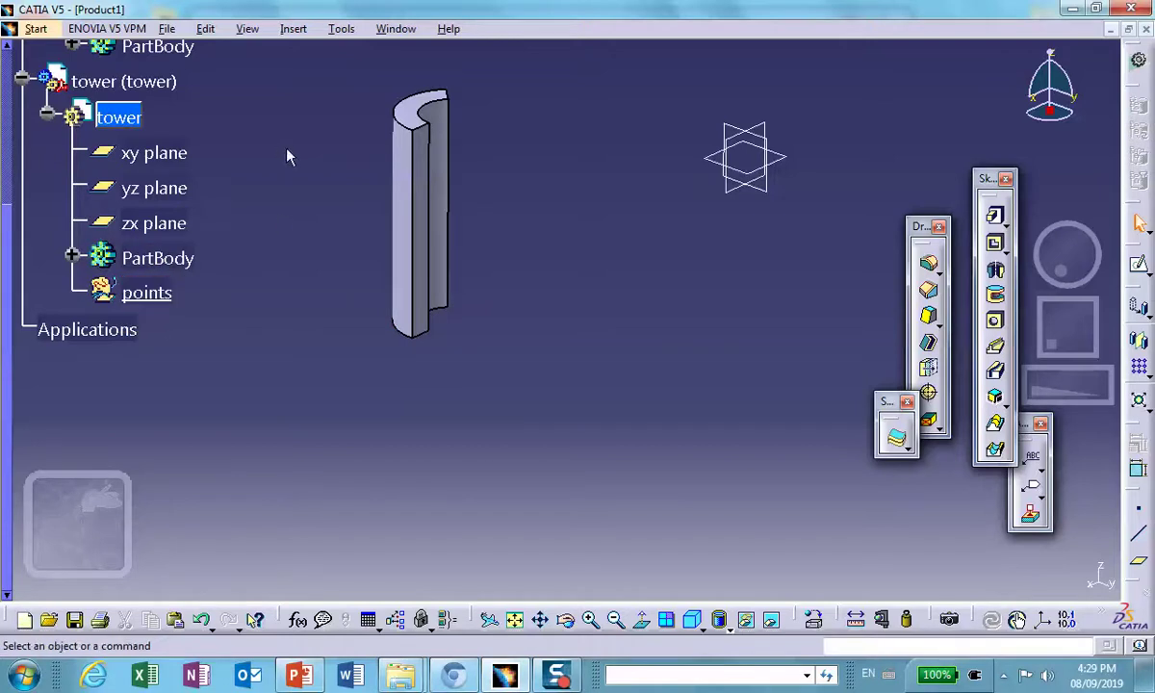
Switch to the Generative Shape Design workbench and start an Extract from the Boundary flyout
click(1139, 61)
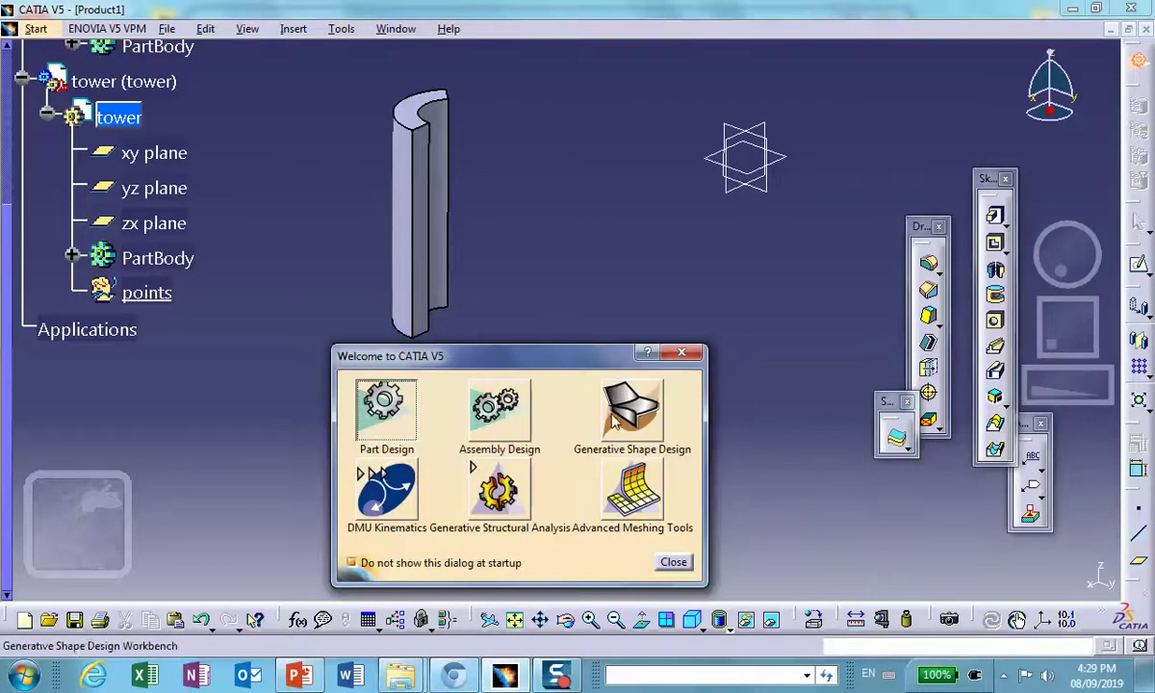
click(629, 409)
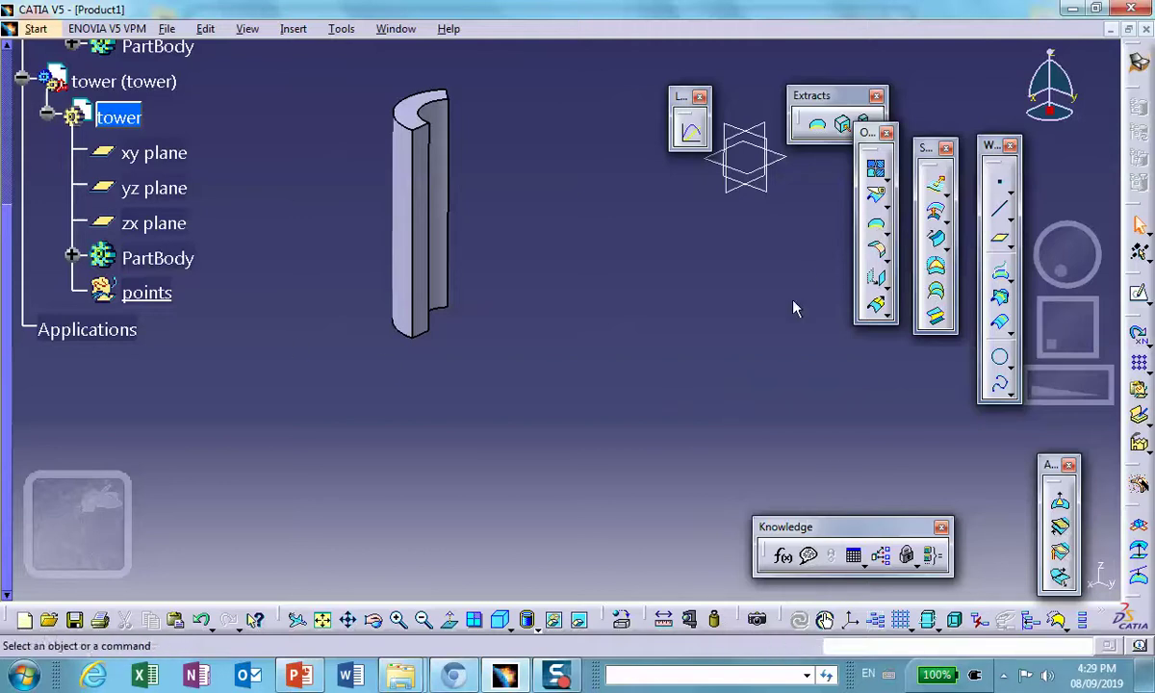
click(884, 254)
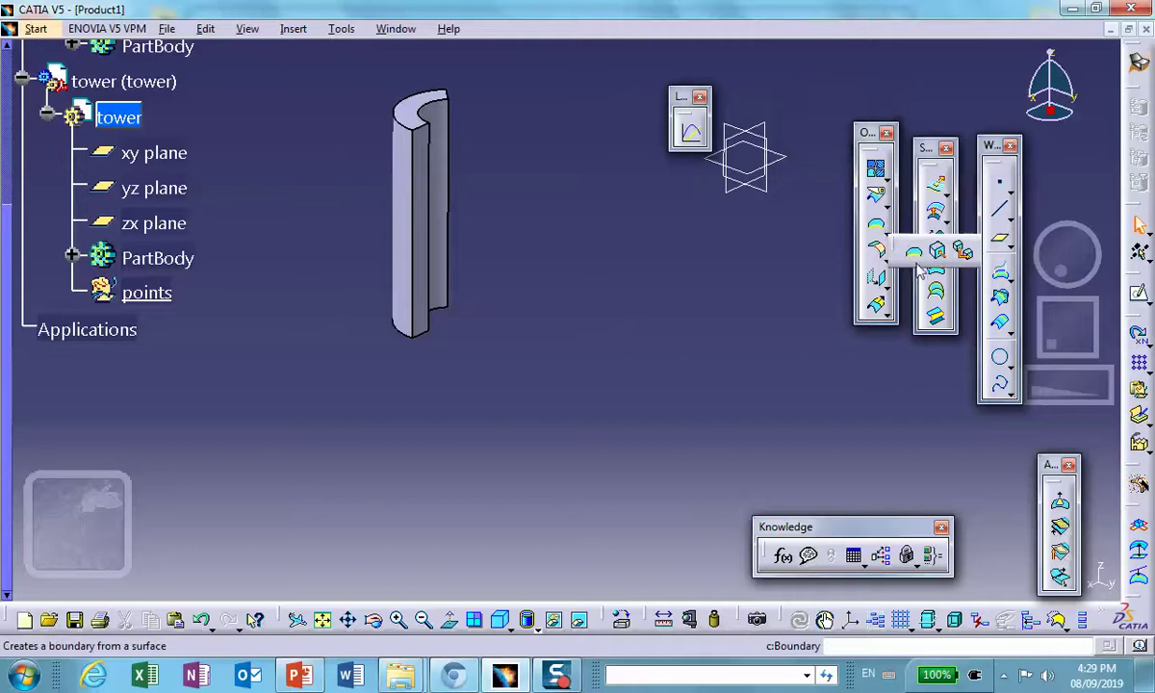
click(938, 252)
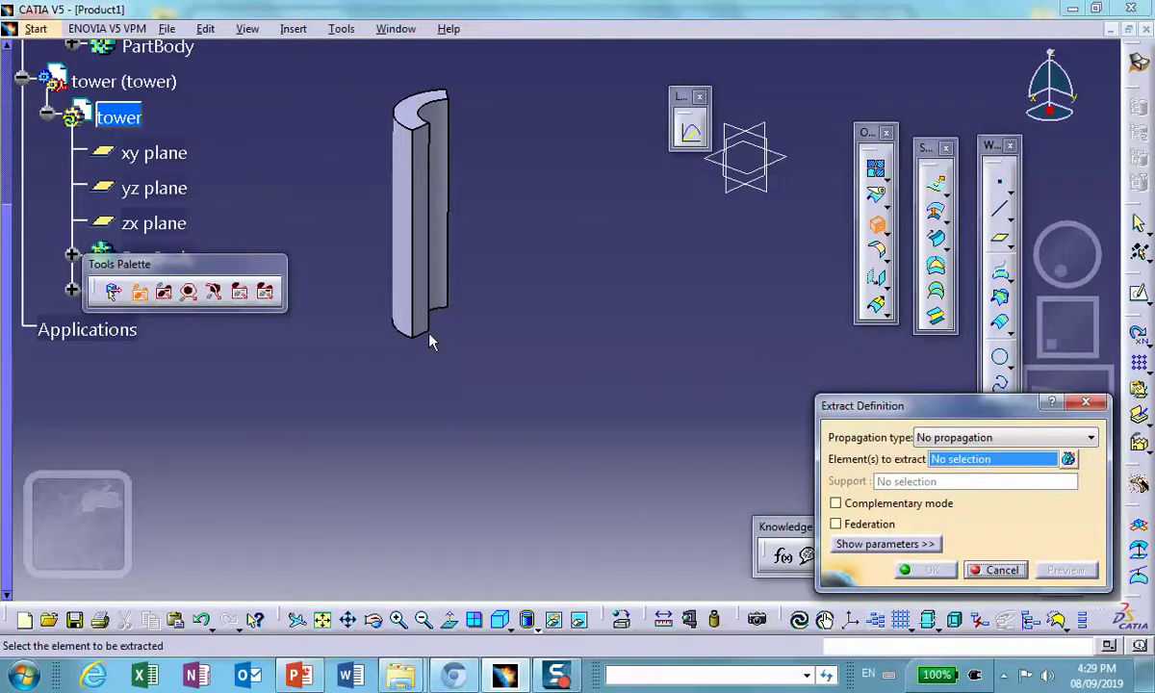
Extract the tower's four bottom corner vertices as points
click(430, 332)
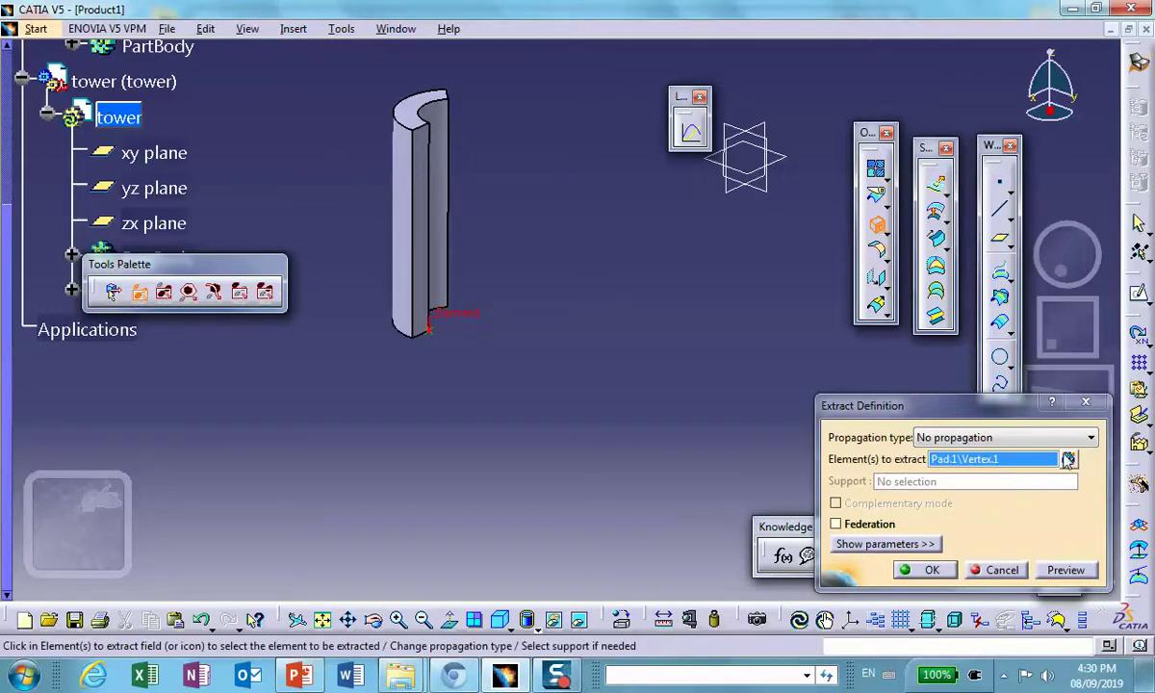
click(1070, 461)
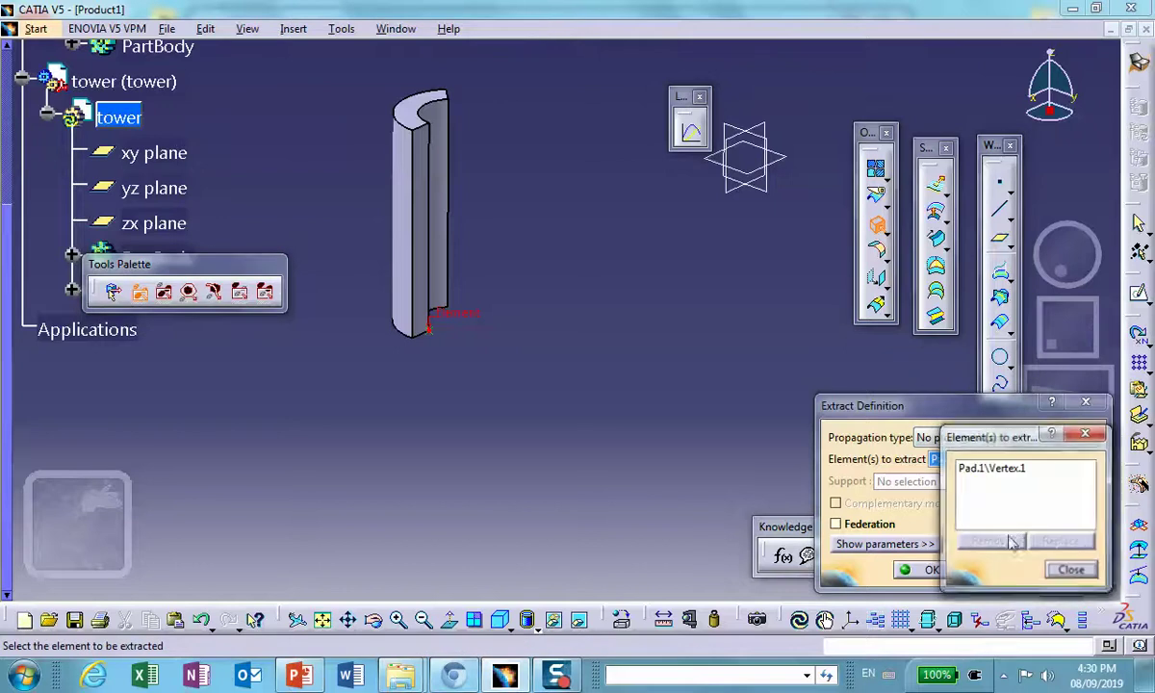
click(413, 334)
middle_drag(520, 377, 500, 339)
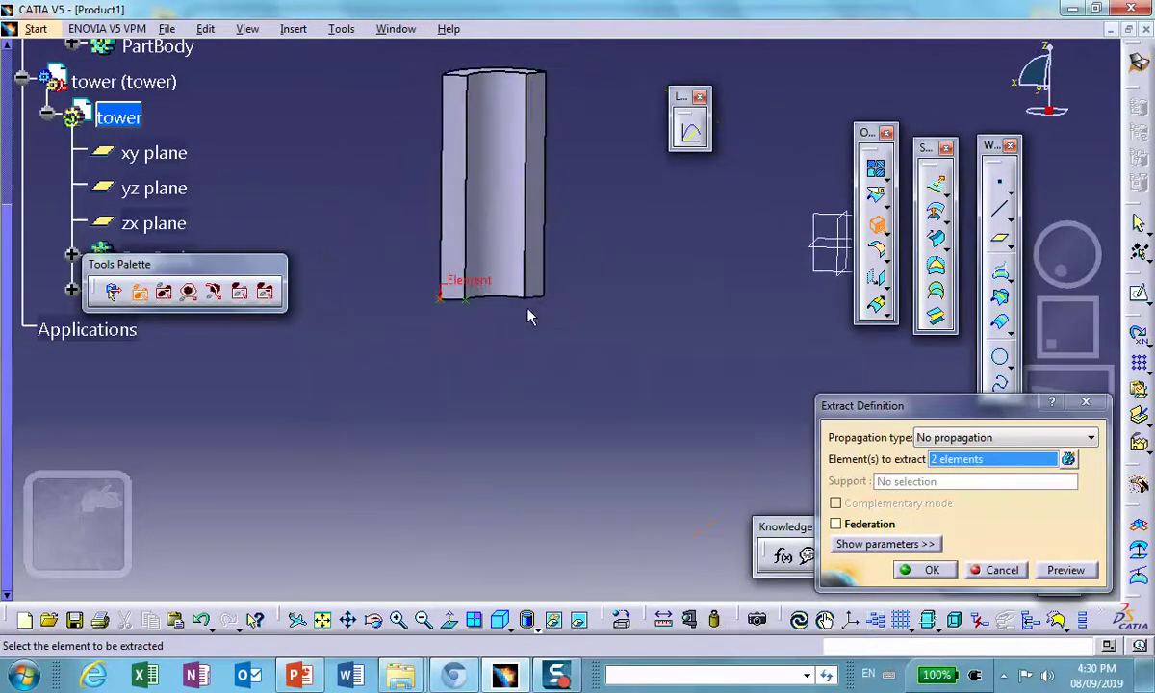
click(525, 297)
middle_drag(601, 302, 636, 325)
click(575, 254)
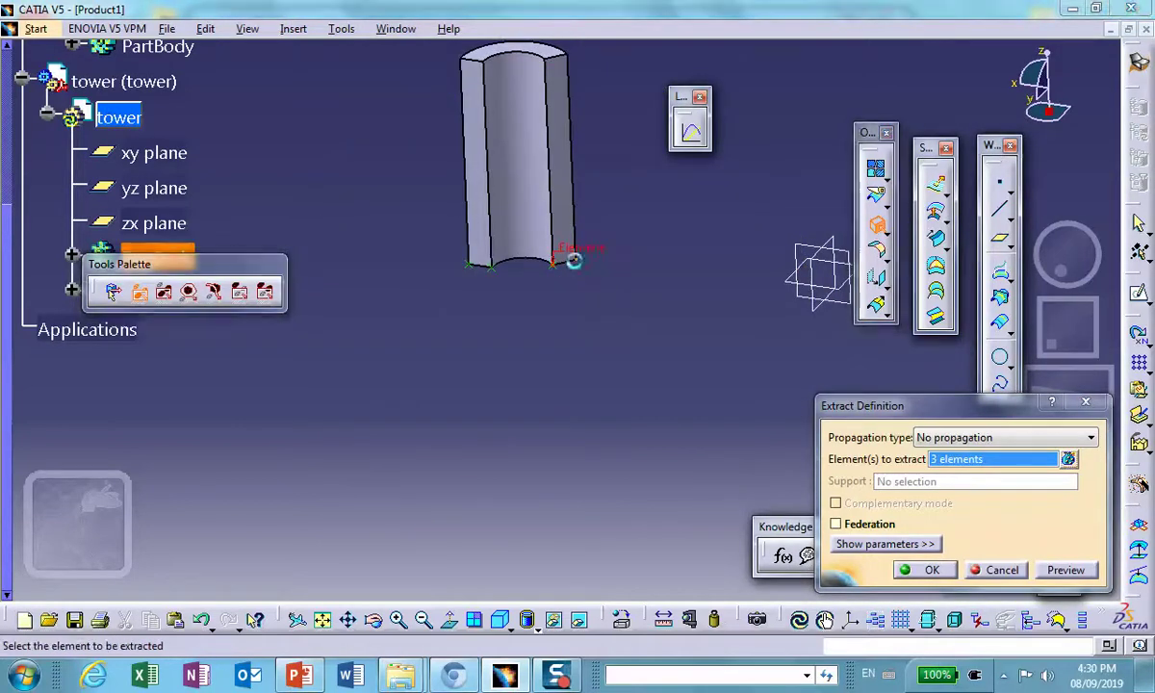
click(924, 570)
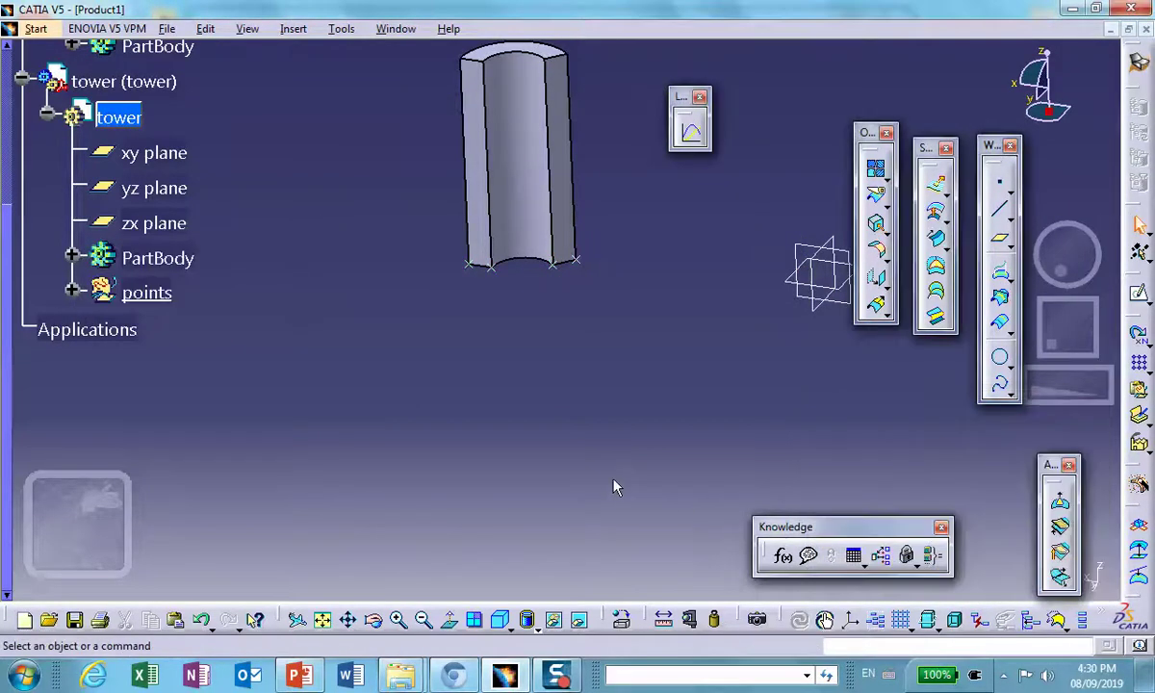
Expand the points set and insert a geometrical set named 'lines' under tower
click(71, 292)
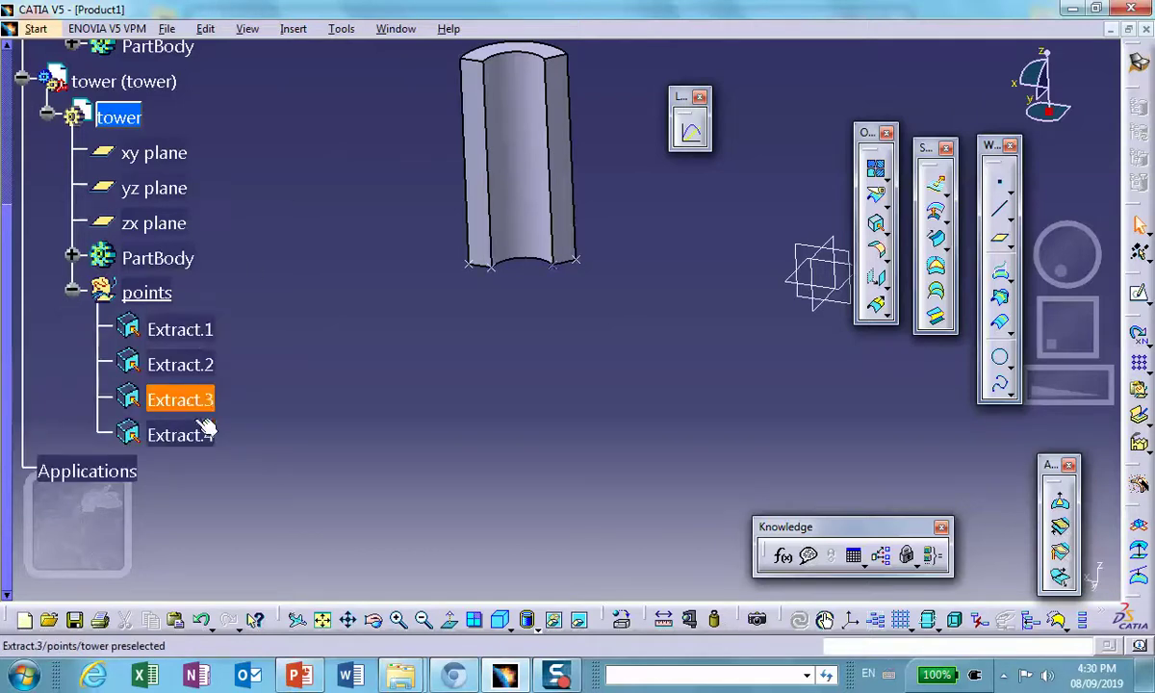
scroll(294, 293, down, 3)
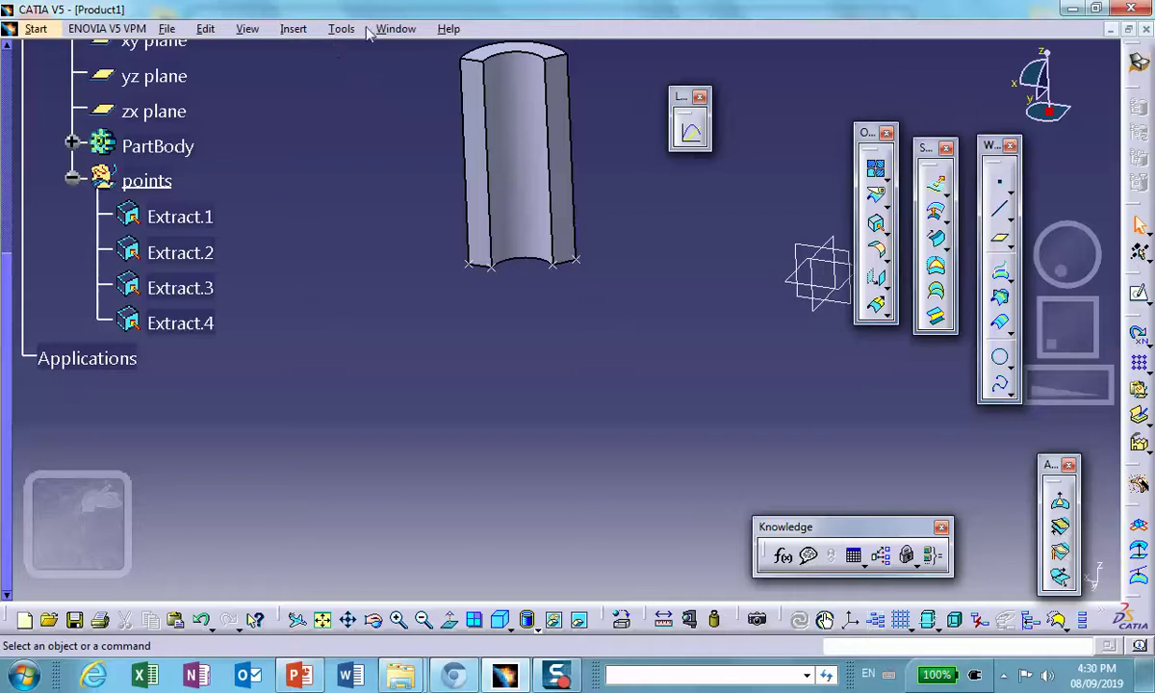
click(294, 29)
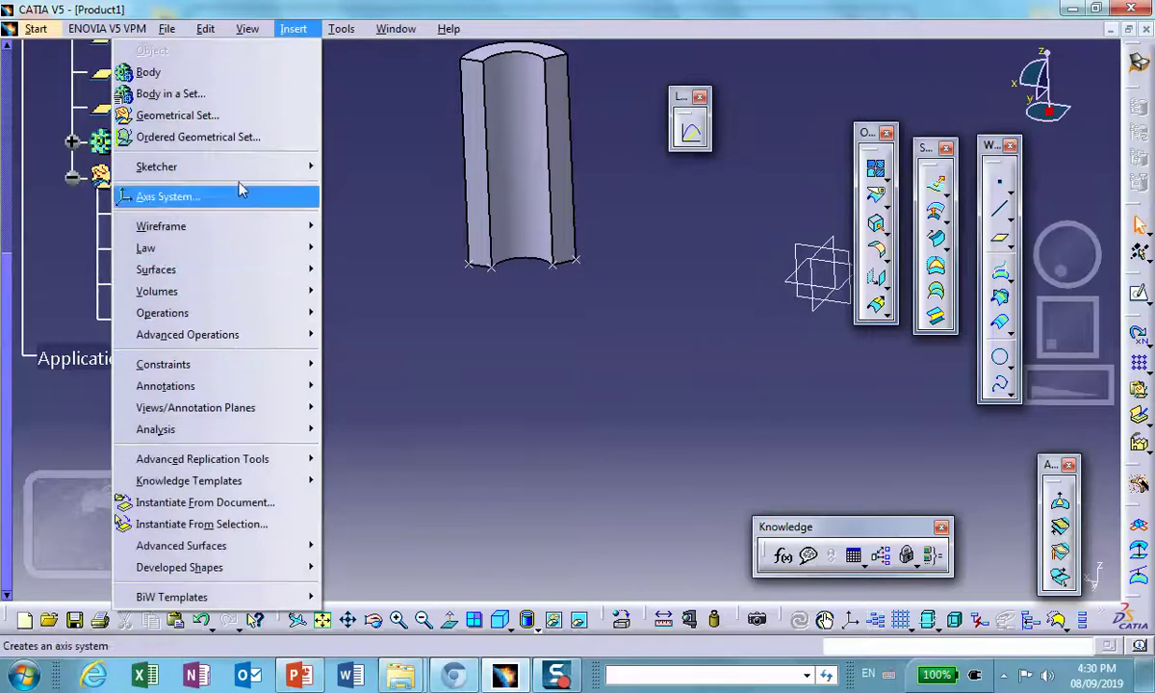
click(238, 124)
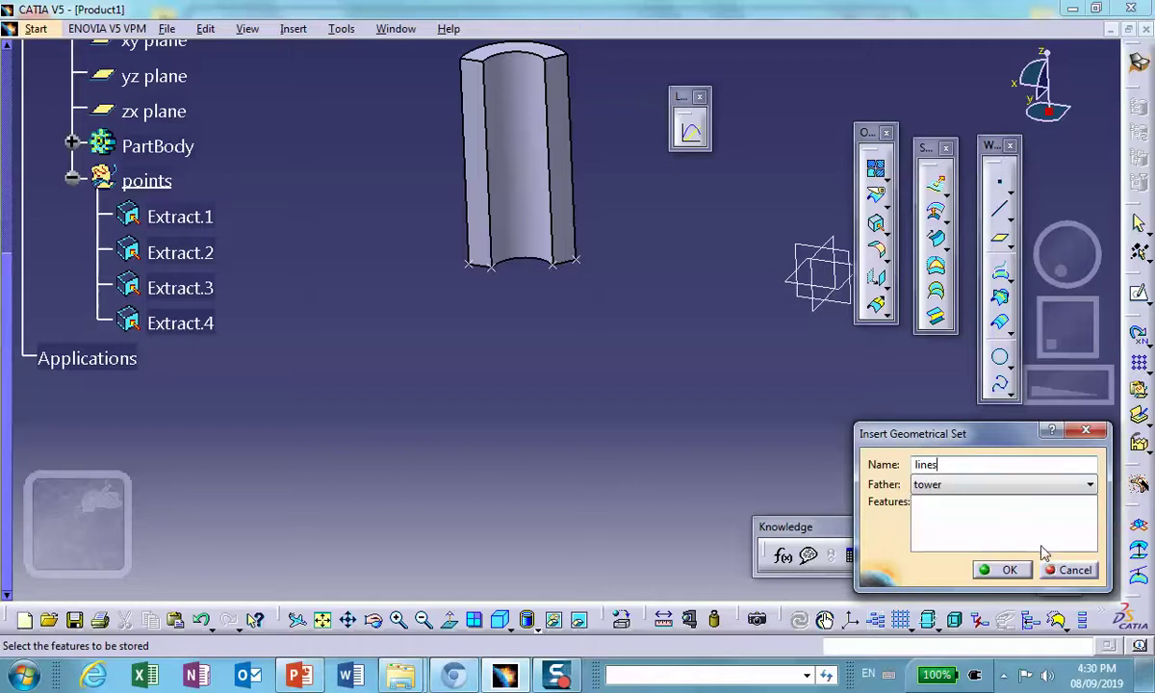
click(1006, 570)
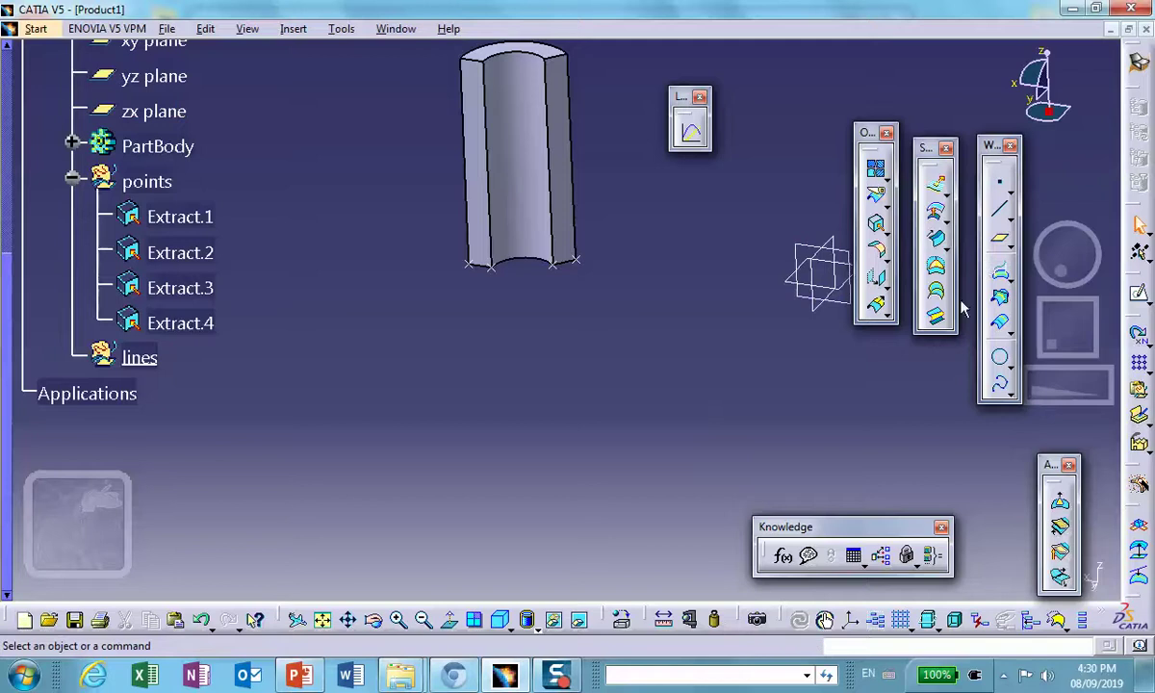
Extract the tower's two curved bottom edges as Extract.5 and Extract.6
click(879, 225)
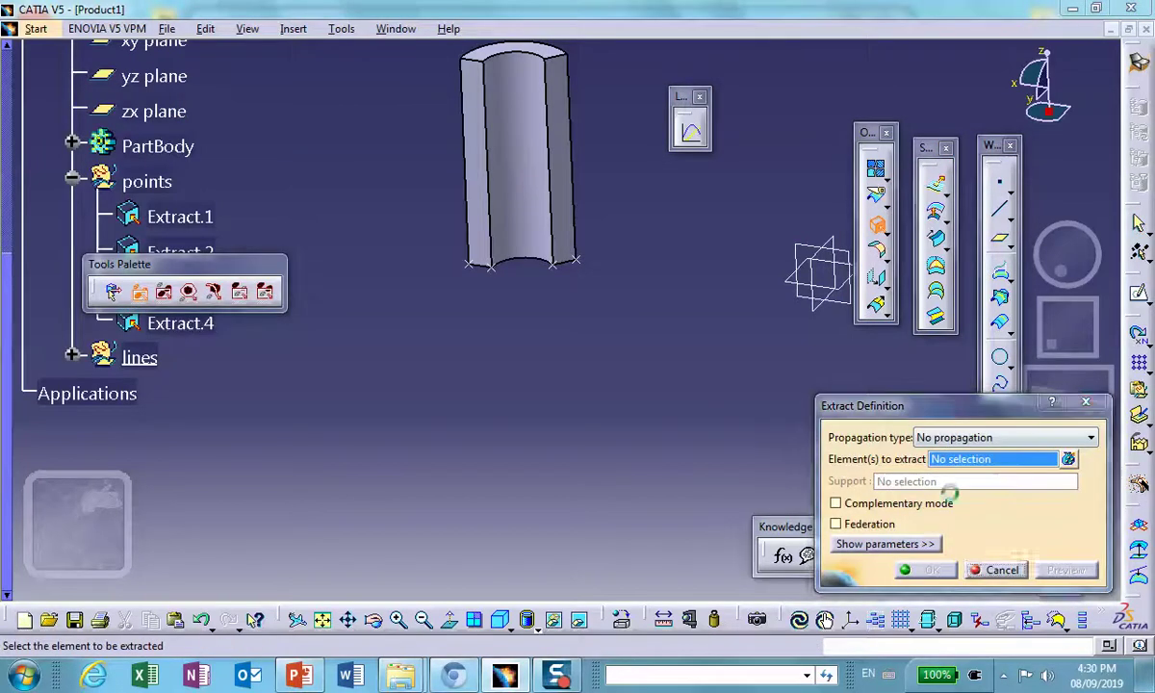
click(524, 262)
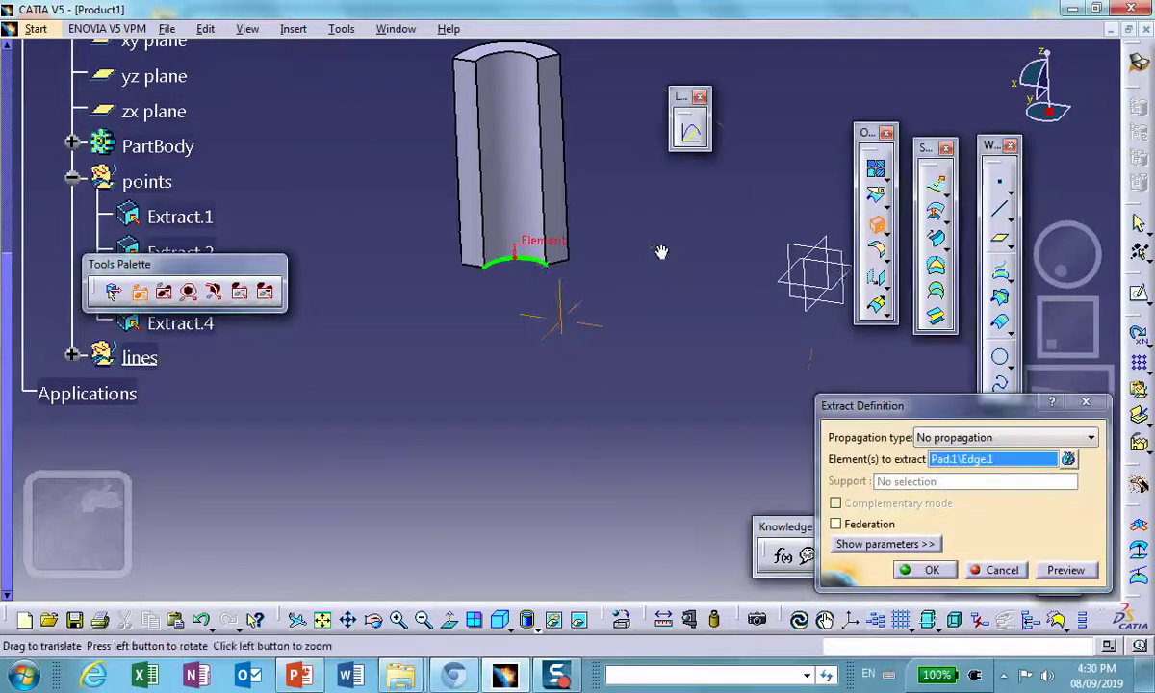
middle_drag(662, 252, 742, 358)
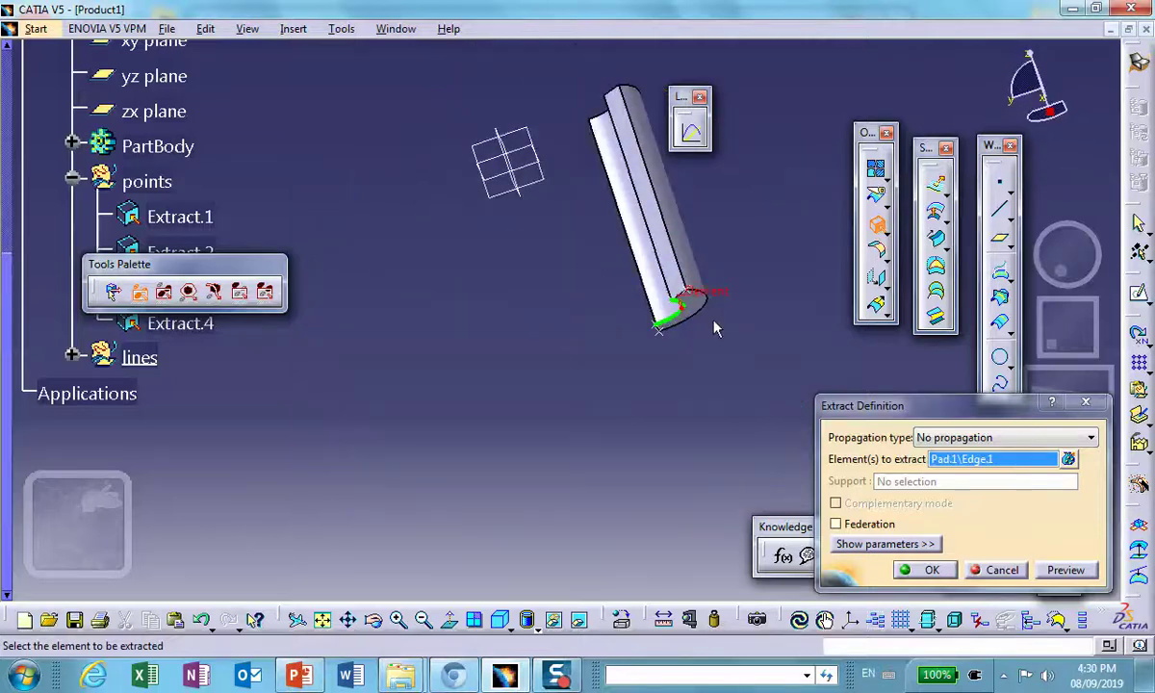
ctrl+click(678, 312)
middle_drag(678, 312, 616, 312)
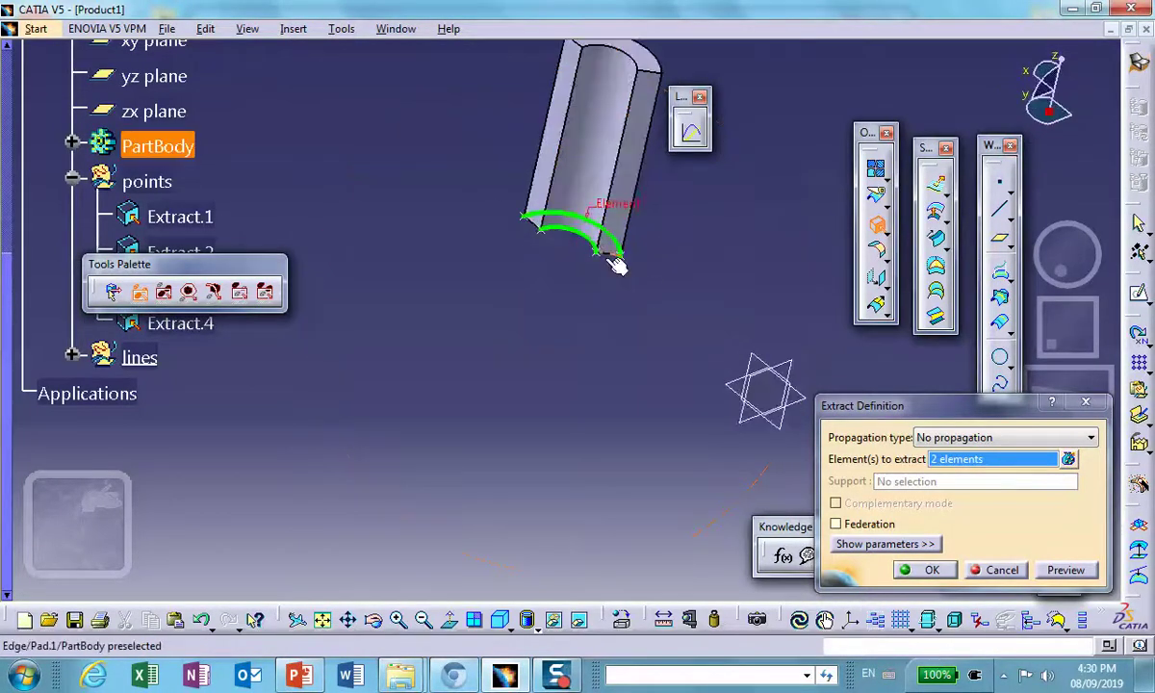
click(930, 569)
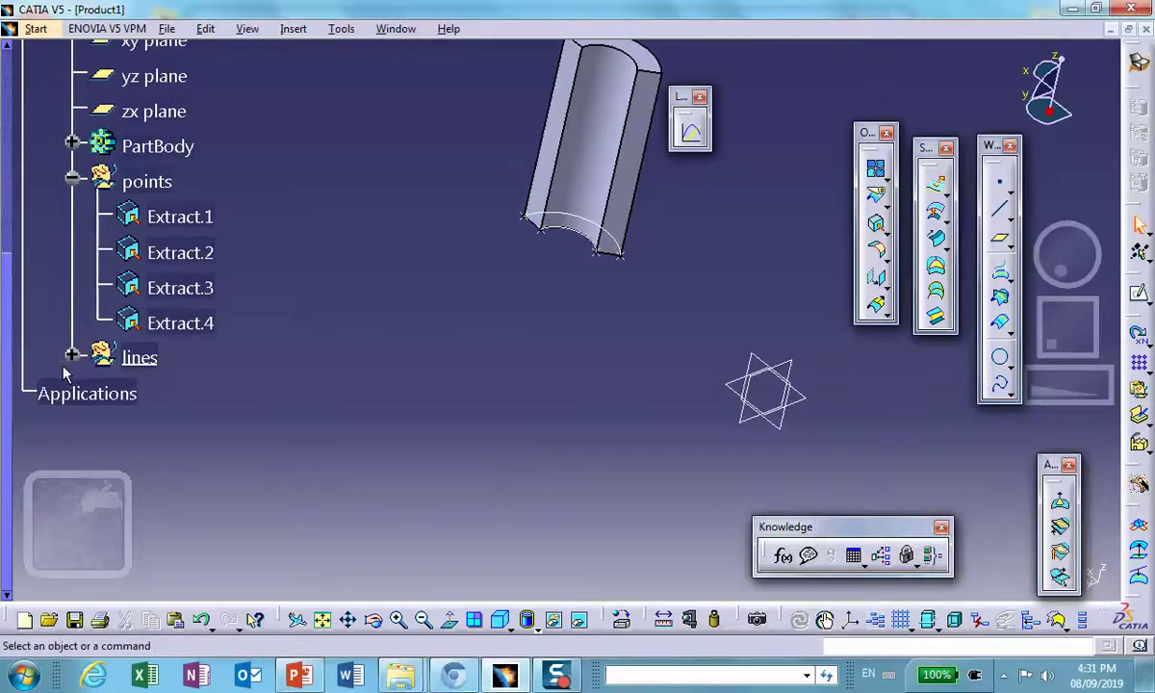
Expand the lines set and orbit the tower upright with its bottom visible
click(72, 353)
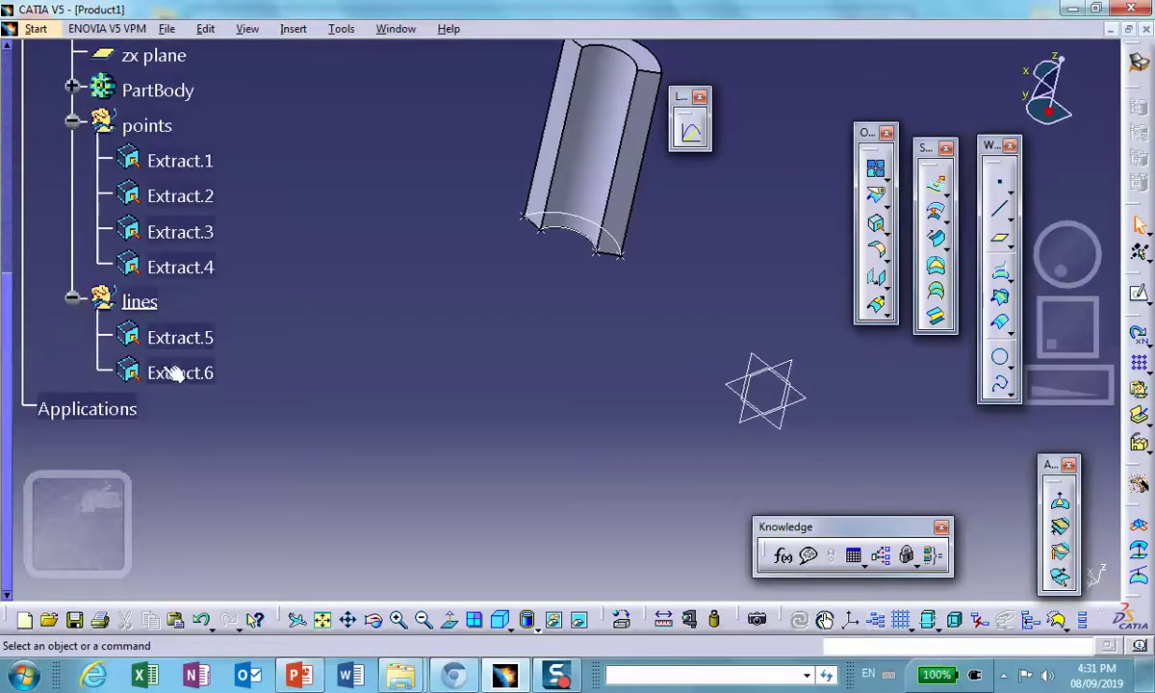
middle_drag(578, 345, 633, 445)
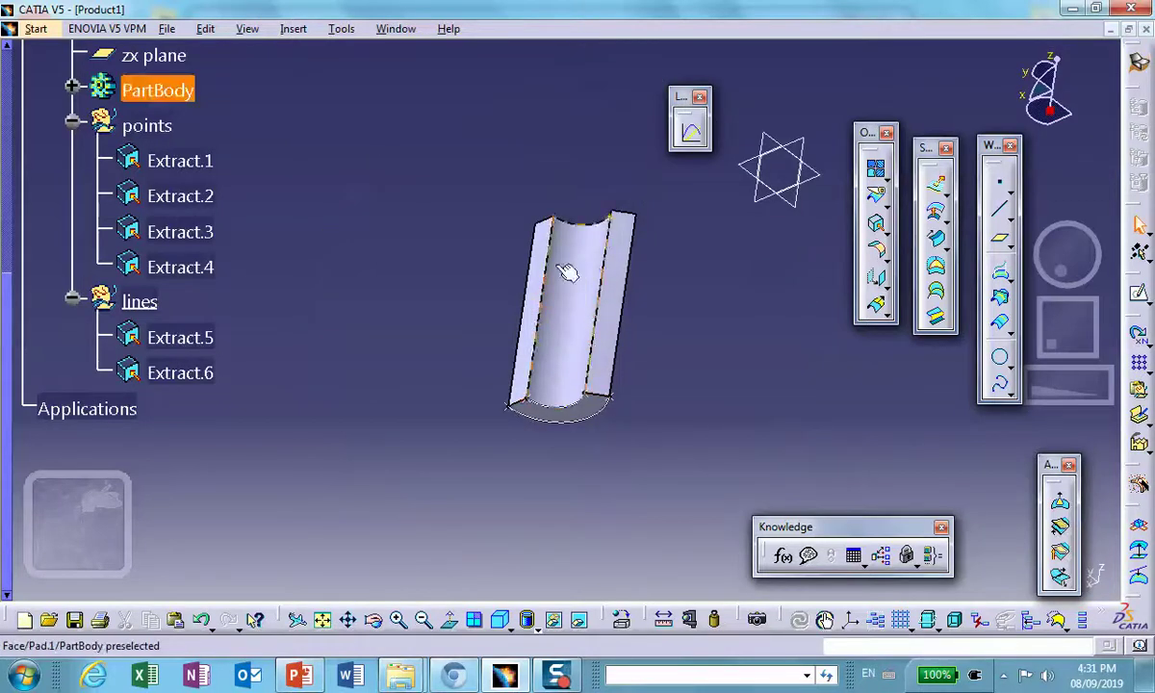
middle_drag(540, 198, 453, 343)
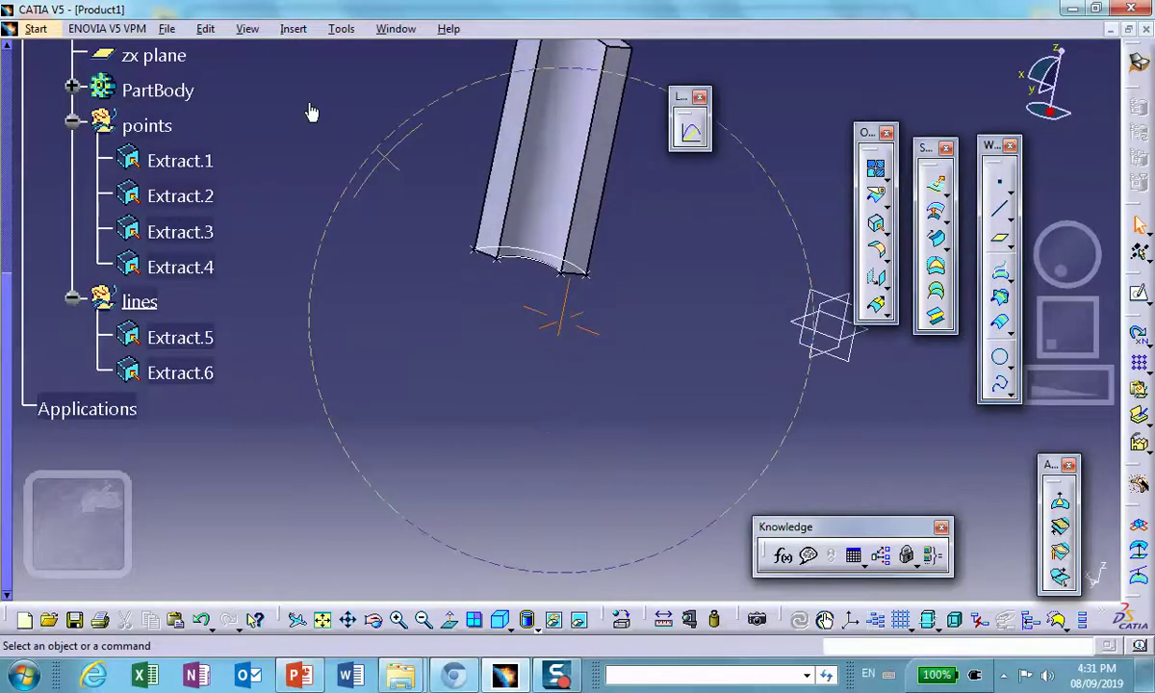
middle_drag(312, 111, 258, 231)
scroll(258, 231, down, 2)
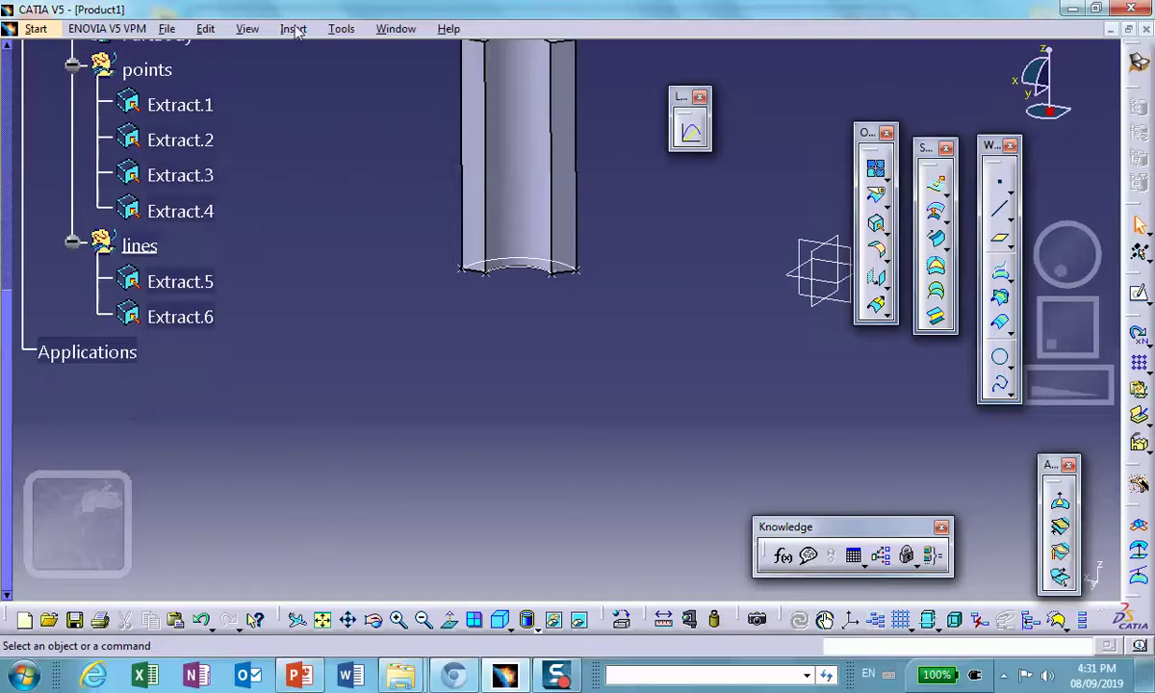
Insert a geometrical set named 'surface' with tower as its father
click(292, 29)
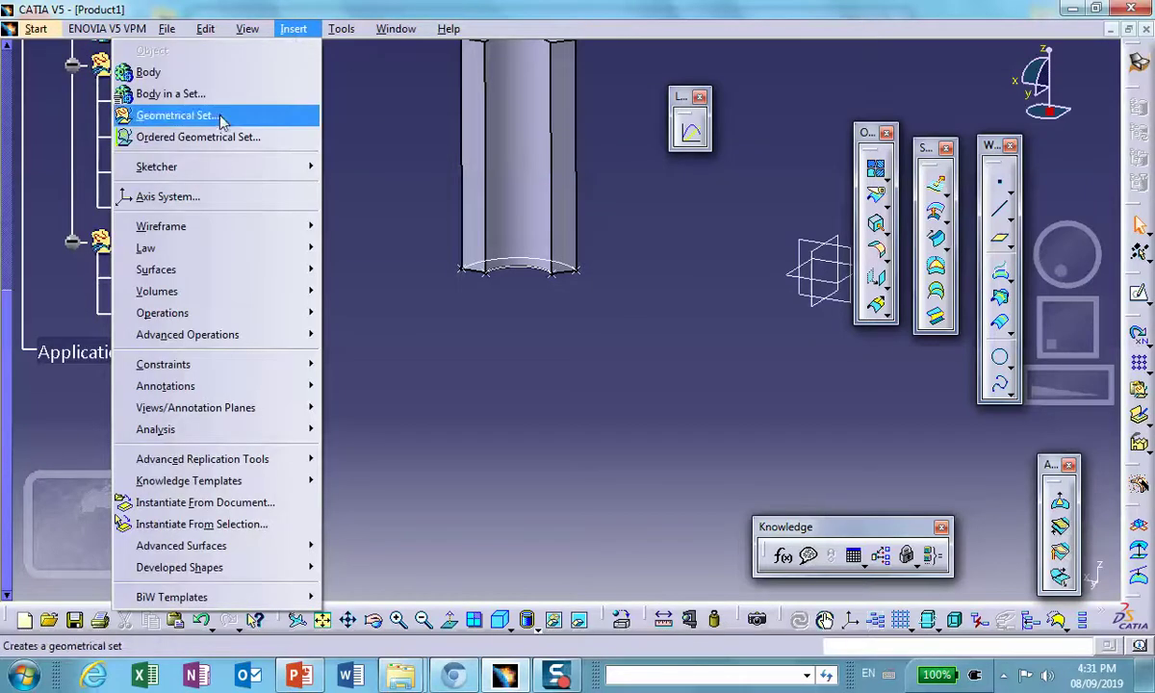
click(219, 113)
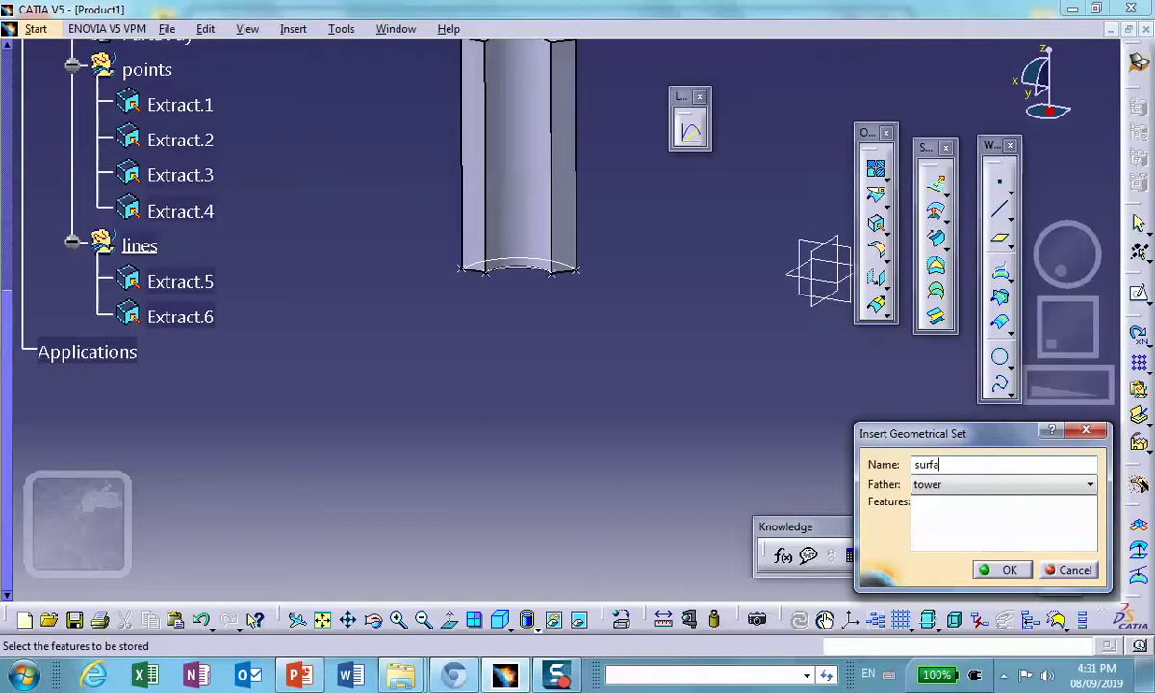
click(1006, 574)
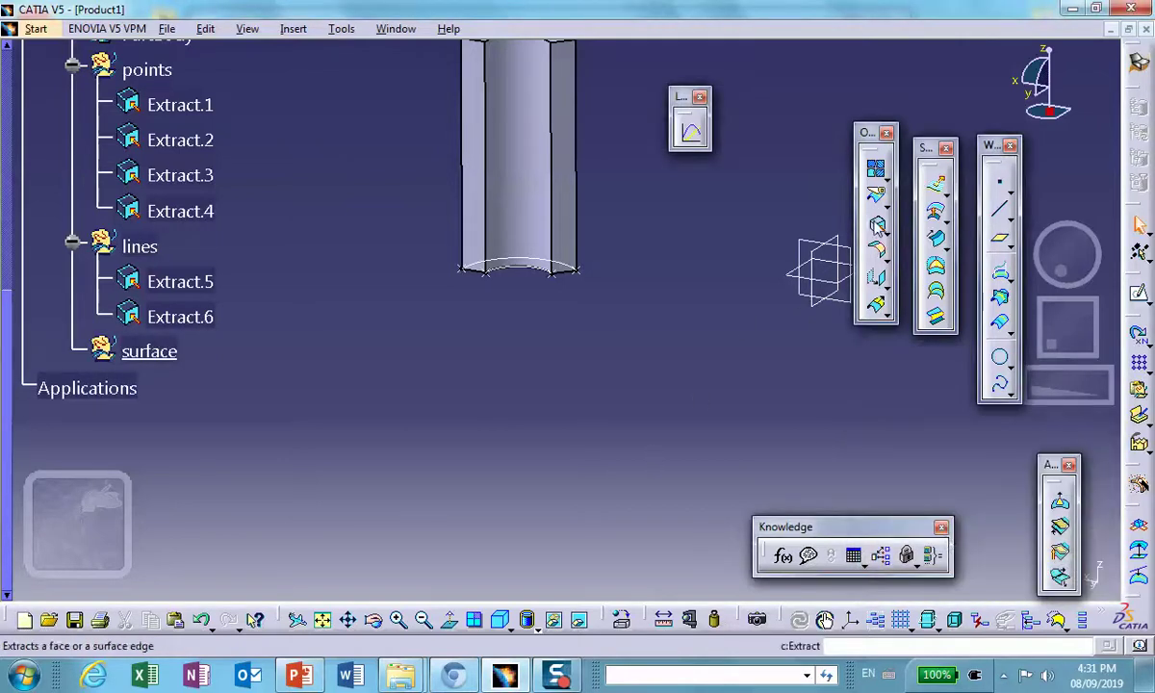
Extract the tower's curved bottom face as Extract.7 and expand the surface set
click(875, 224)
middle_drag(674, 477, 614, 224)
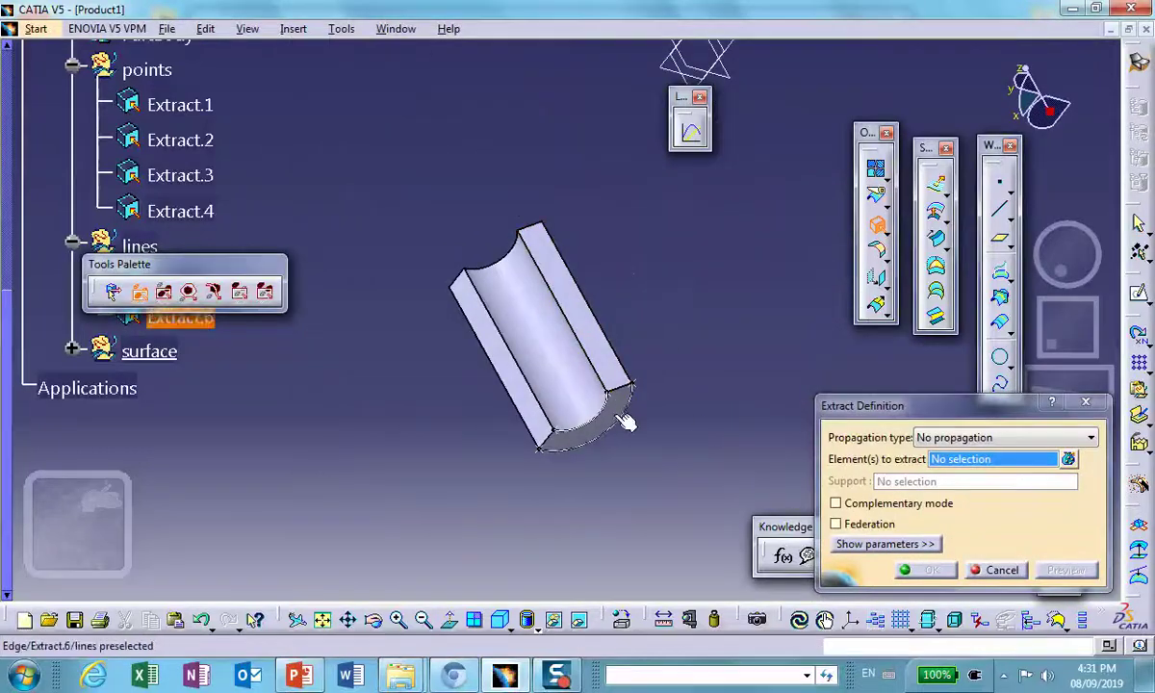
click(626, 419)
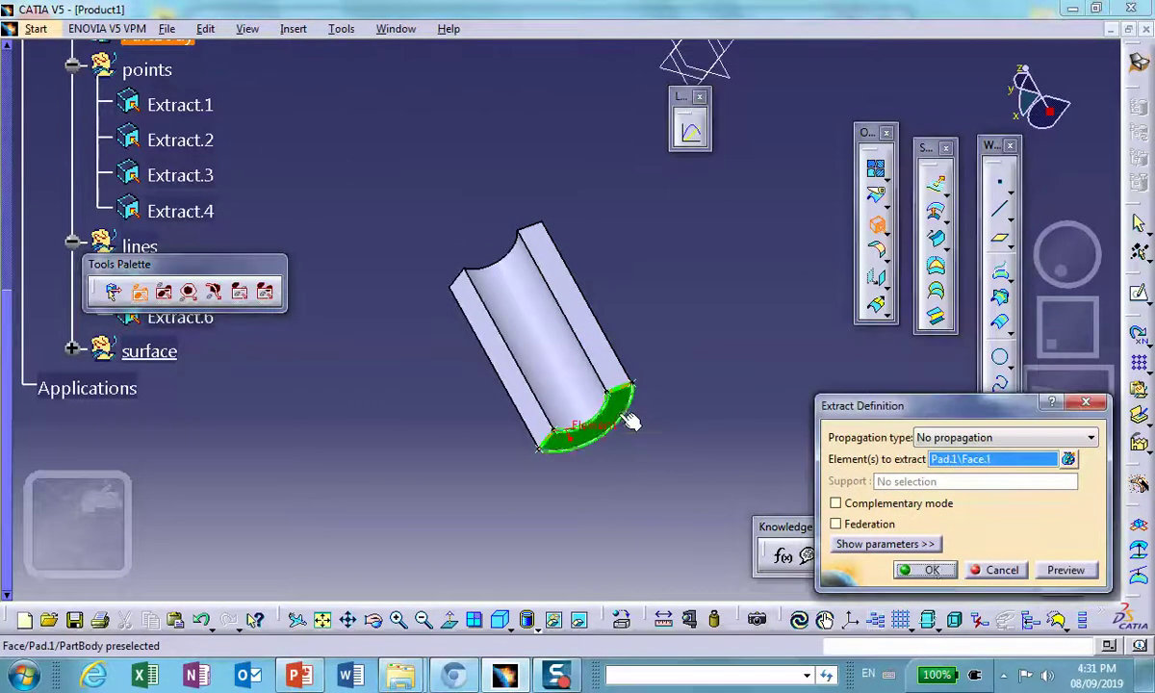
click(930, 570)
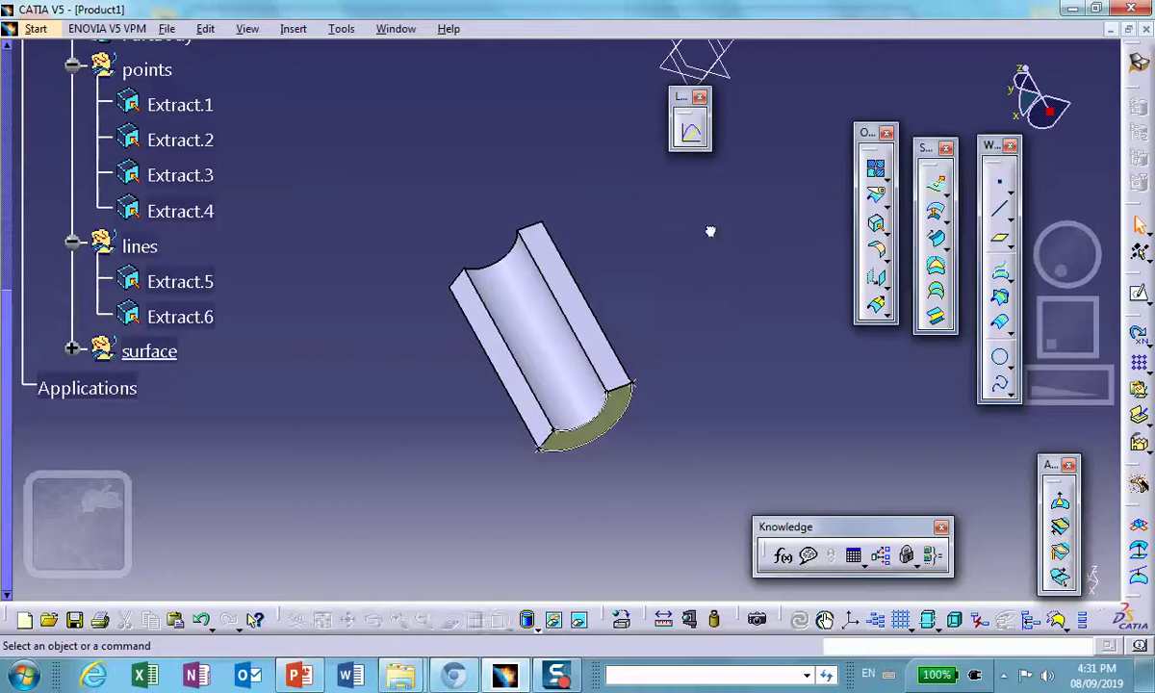
middle_drag(678, 222, 520, 275)
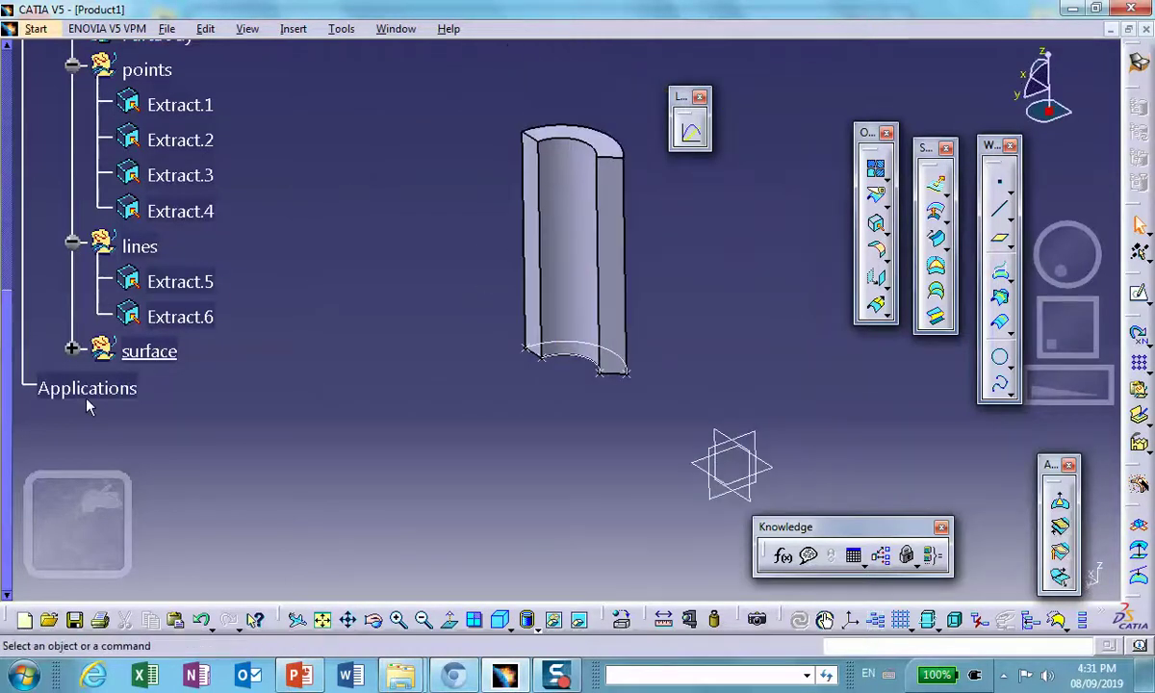
click(72, 350)
scroll(303, 262, down, 1)
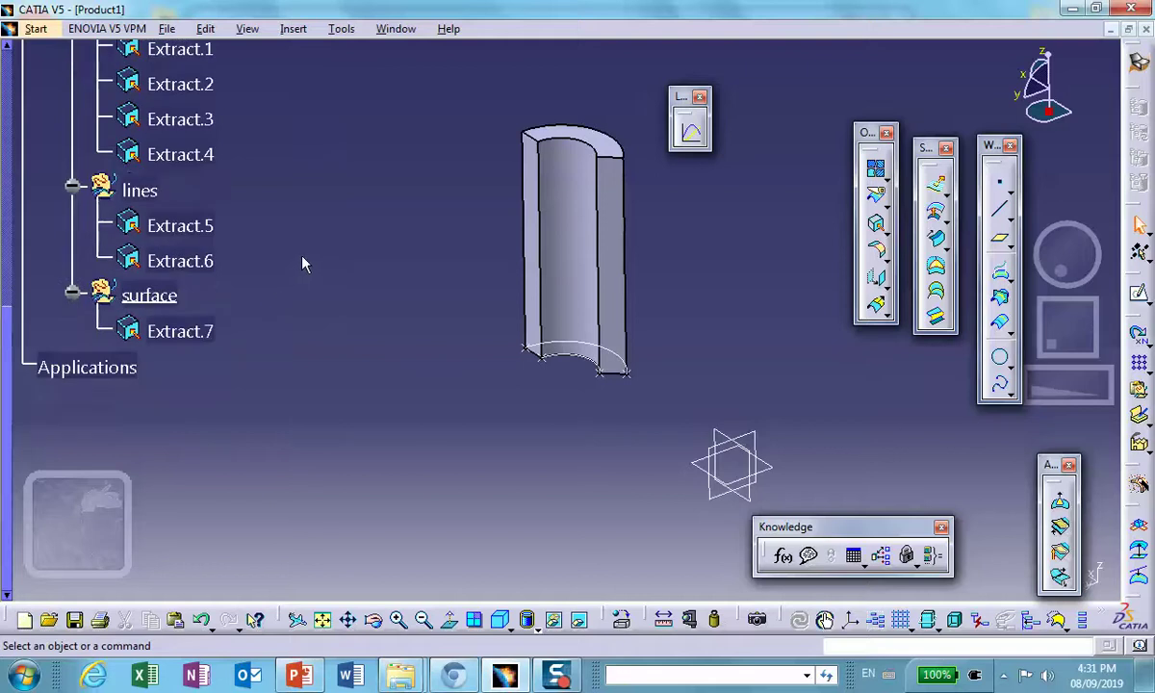
Apply Steel from the Metal material library to Product1
click(621, 620)
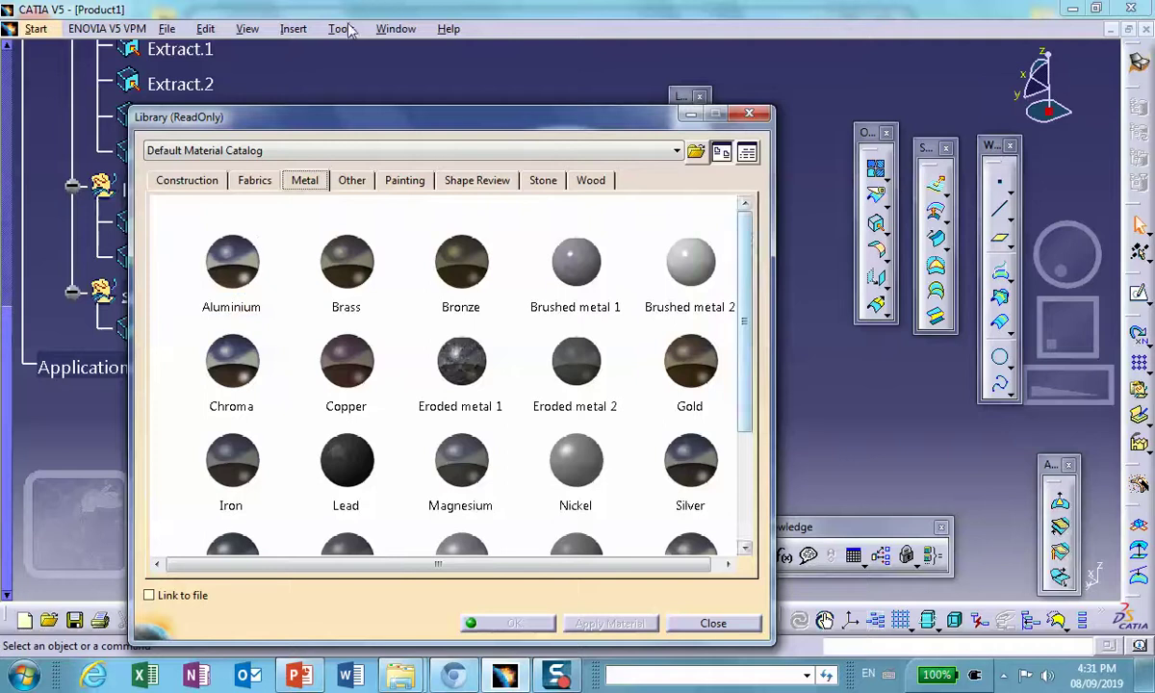
scroll(15, 100, up, 10)
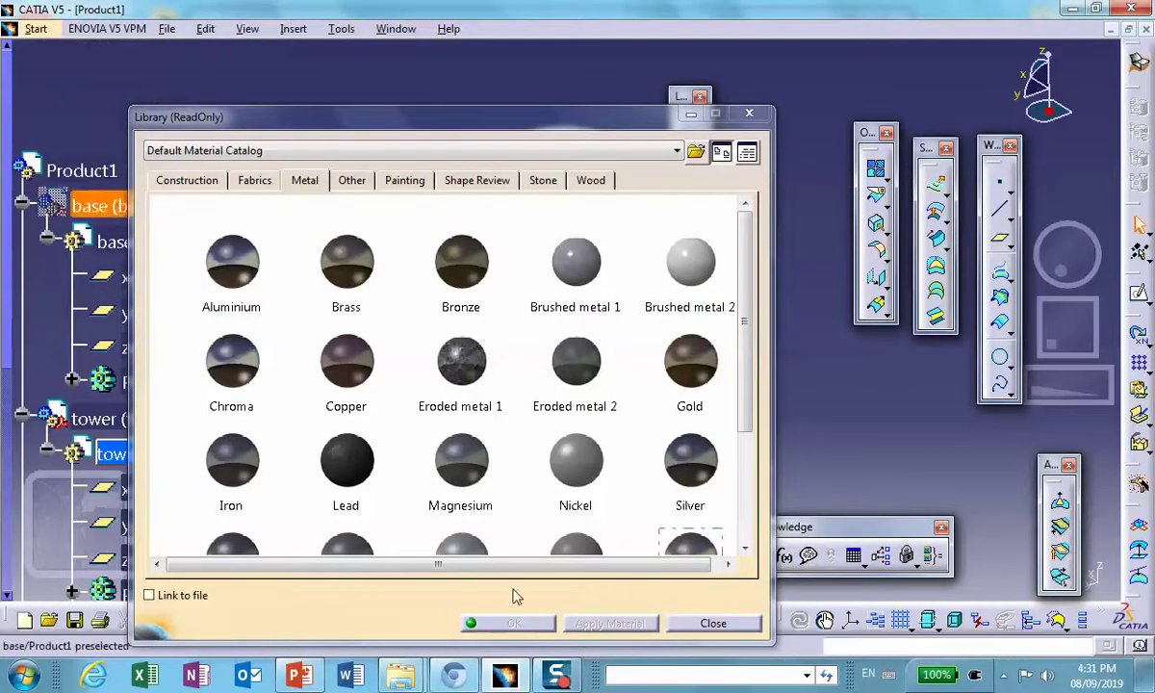
click(80, 172)
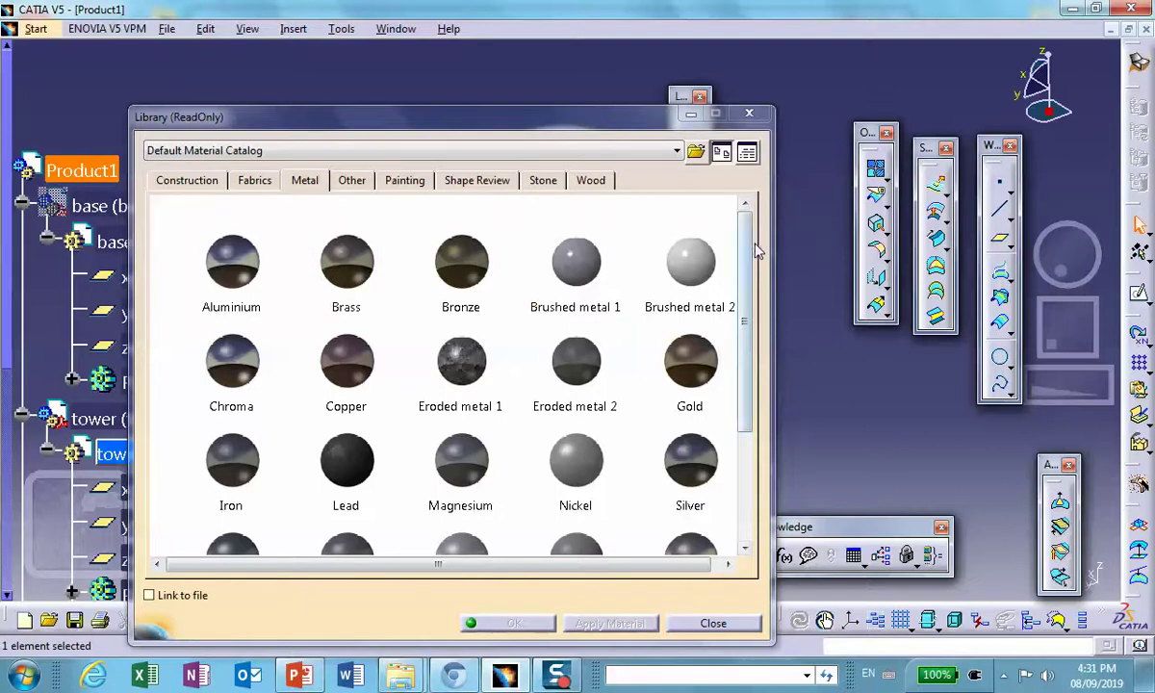
scroll(718, 385, down, 3)
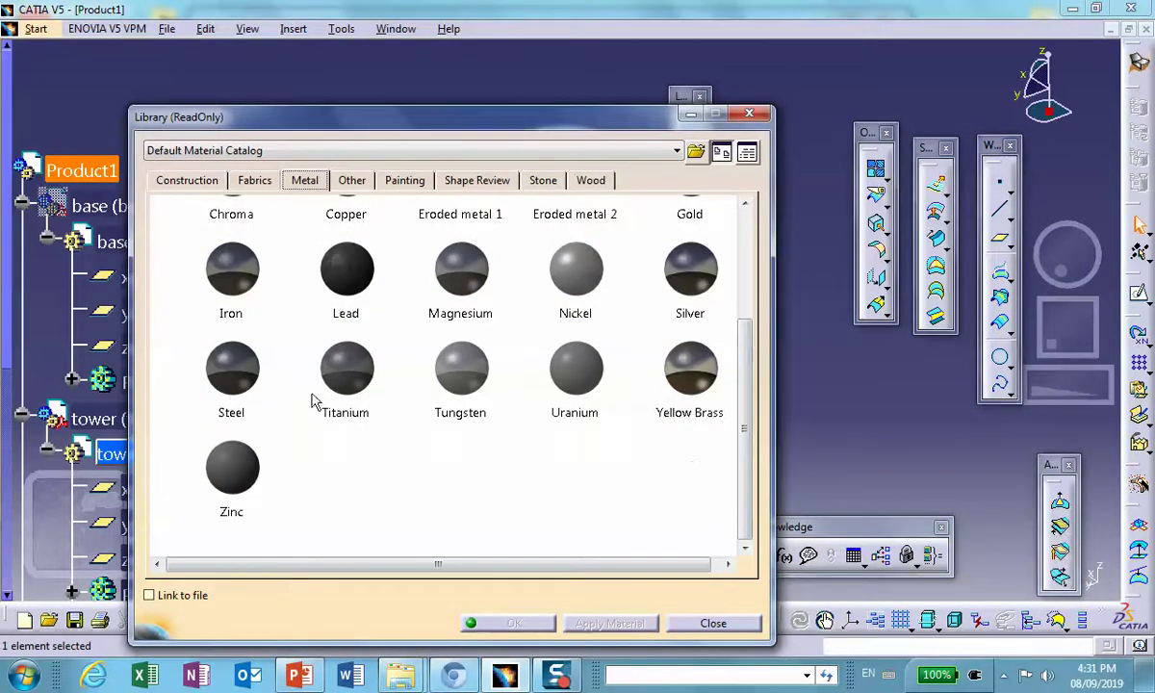
click(510, 623)
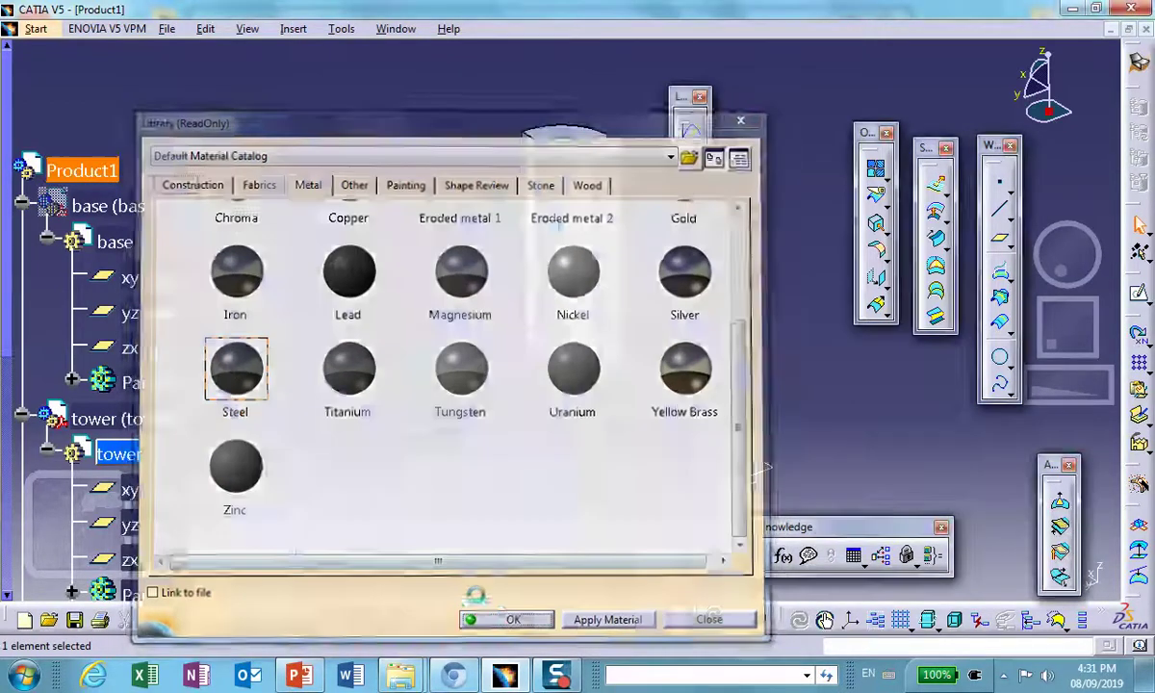
scroll(280, 308, down, 5)
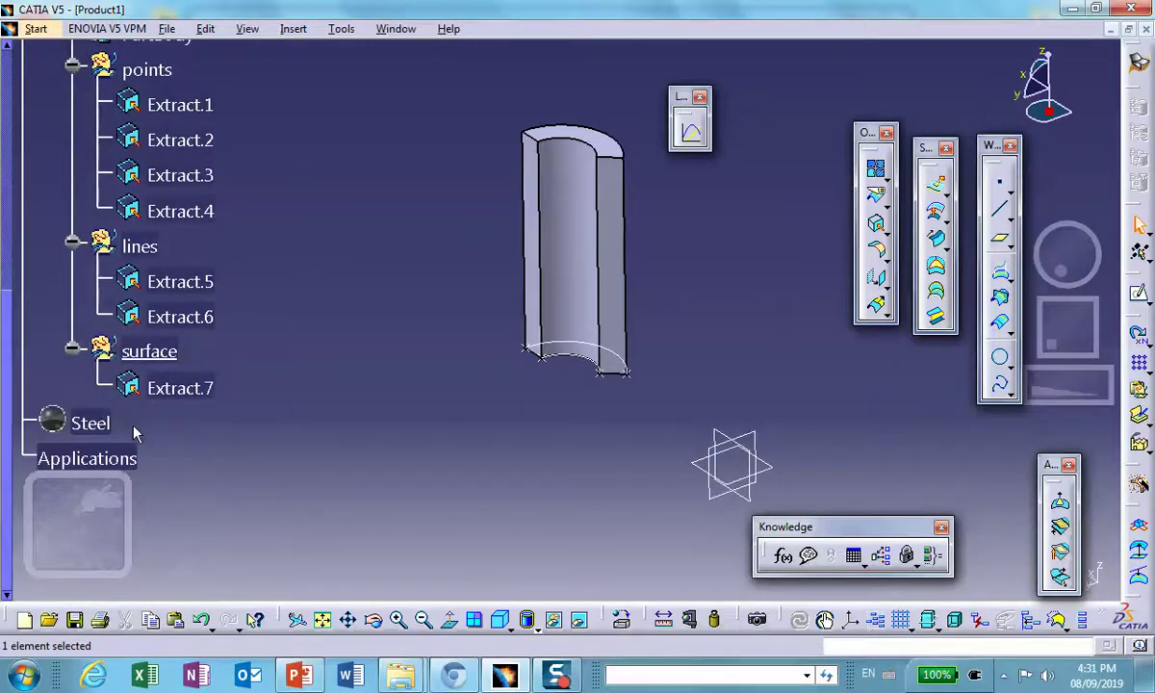
Bring up Save Management listing the unsaved Product1, base and tower files
scroll(245, 347, up, 4)
scroll(255, 288, down, 5)
click(181, 30)
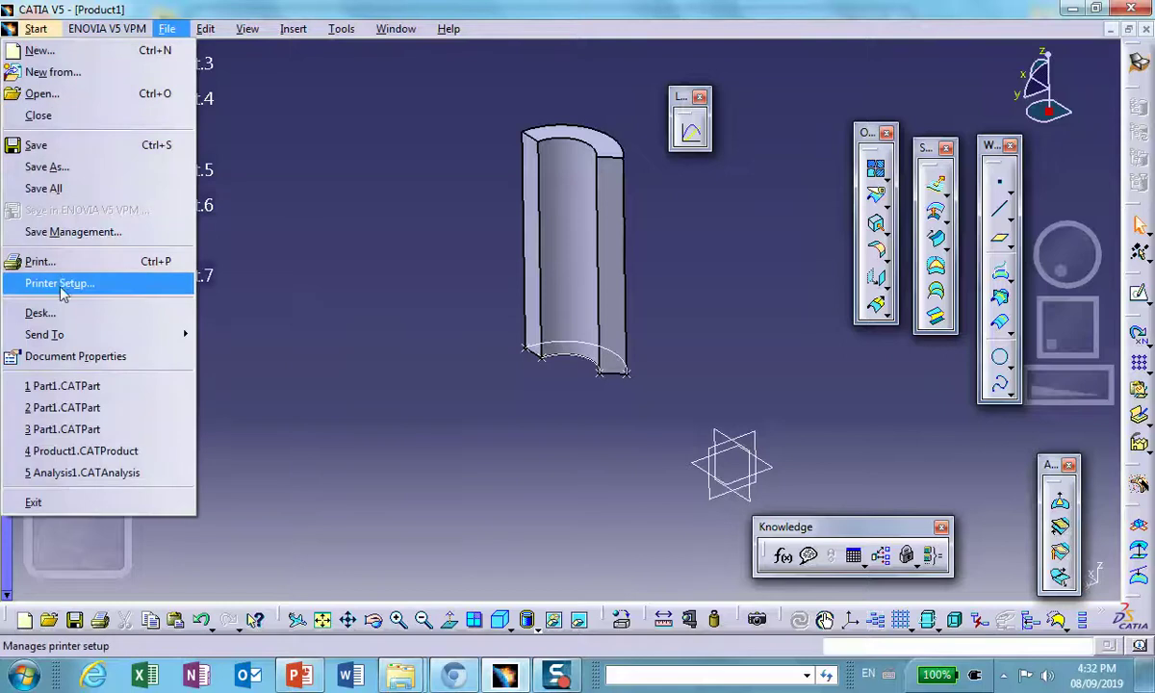
click(79, 234)
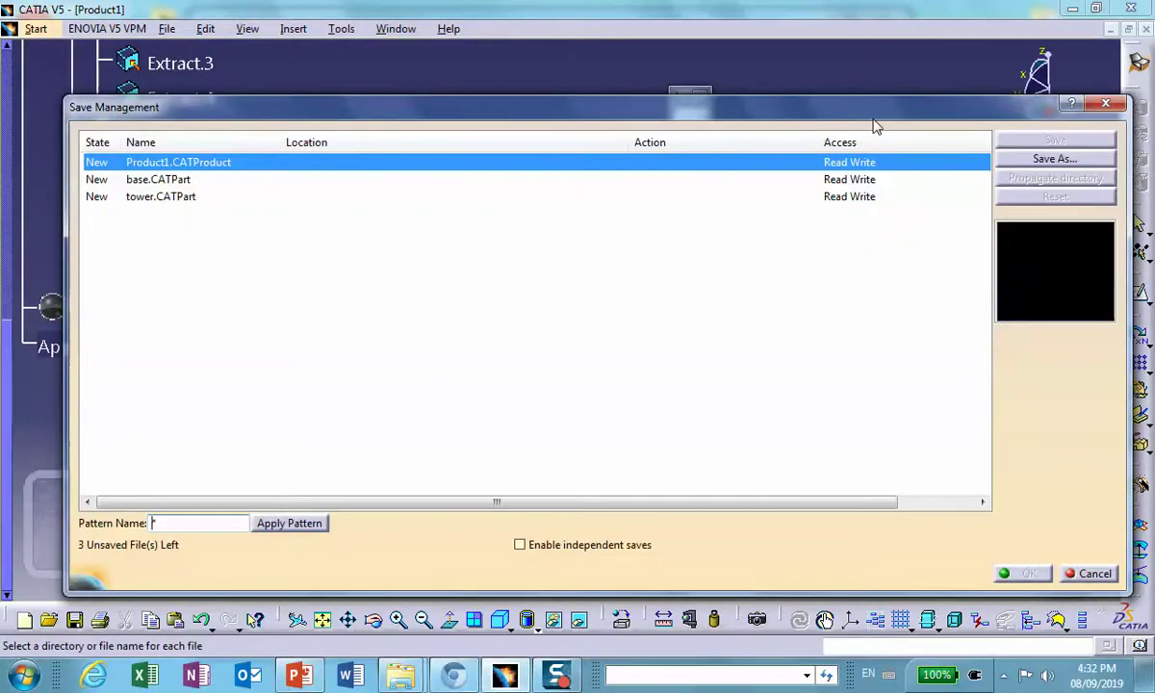
Save Product1 with the base and tower parts into a new Desktop folder Sep_8_2019
click(1068, 163)
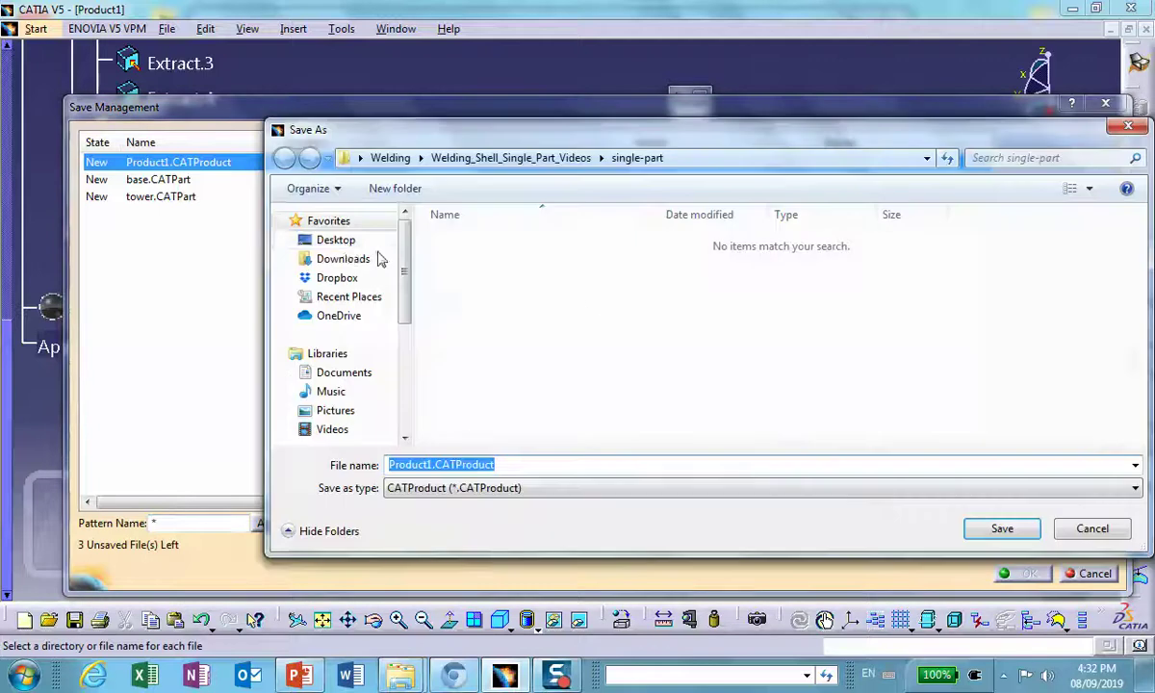
click(335, 241)
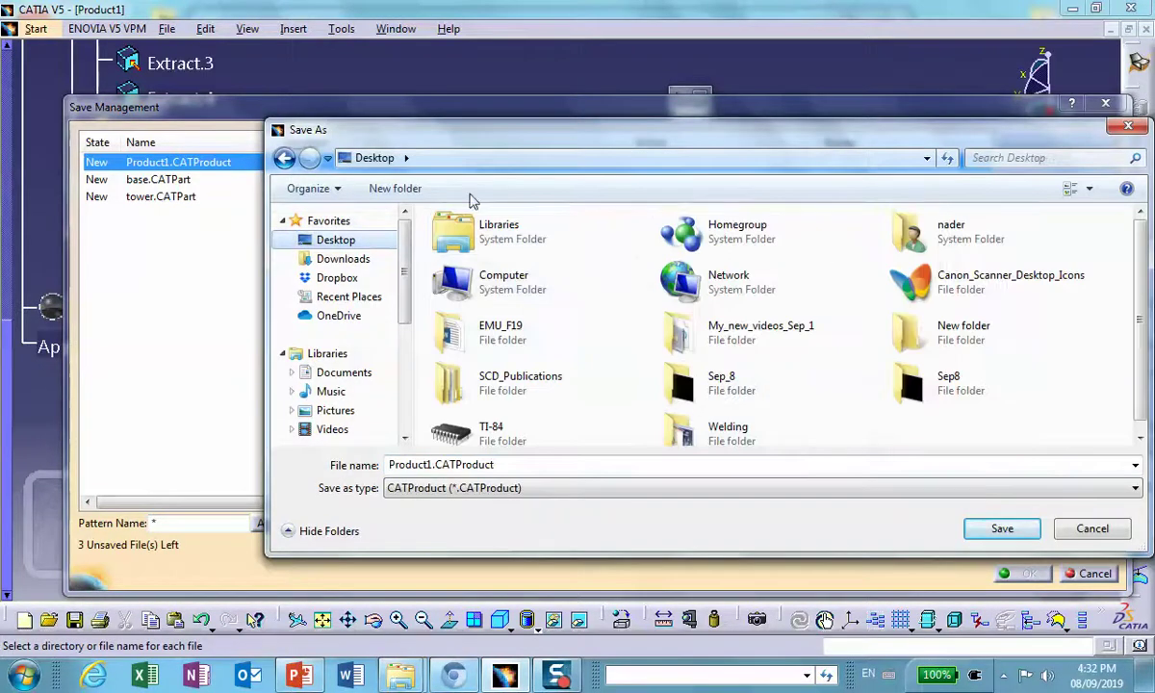
click(418, 191)
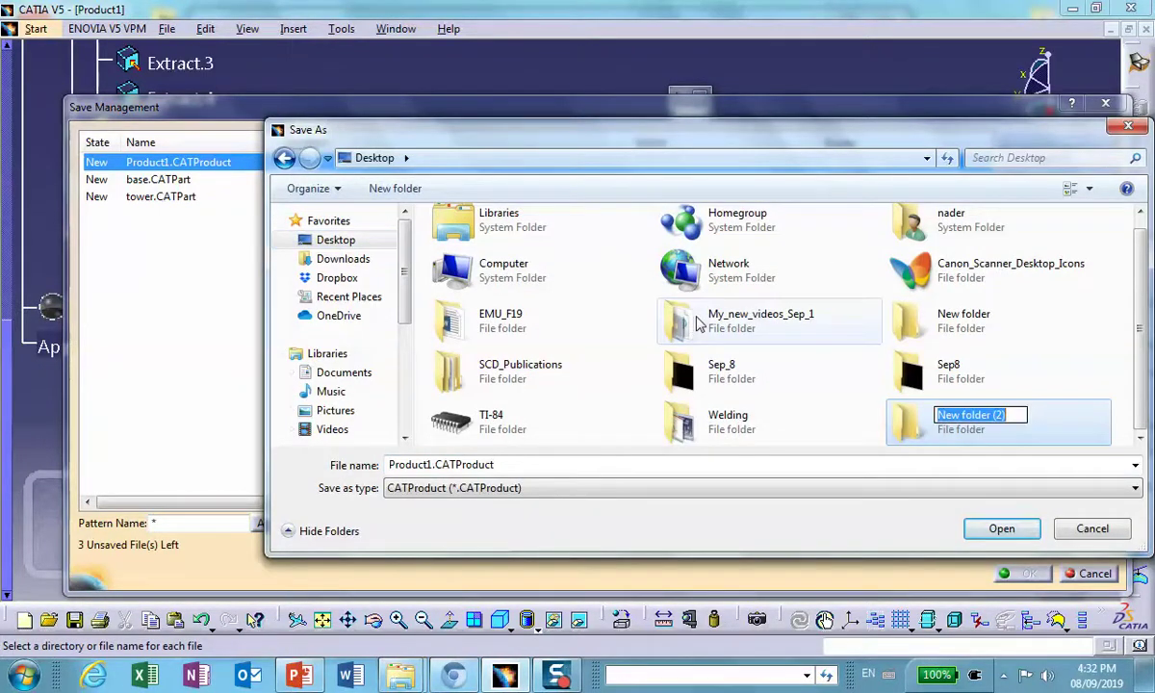
text(Sep_8_2019)
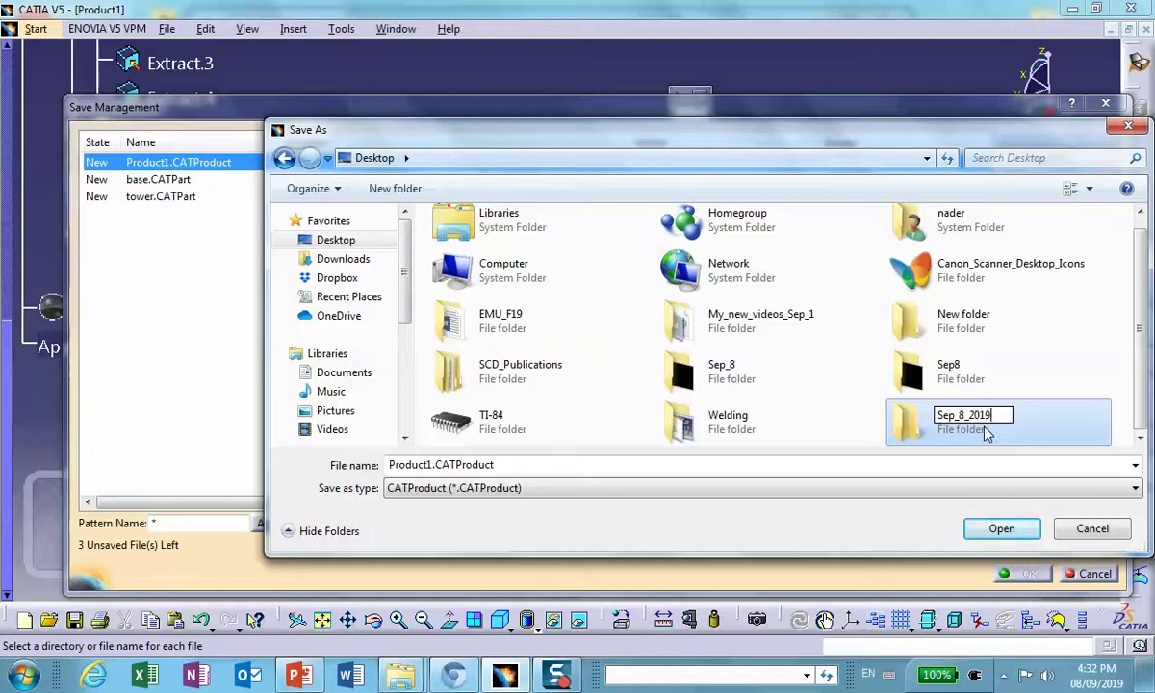
click(1001, 529)
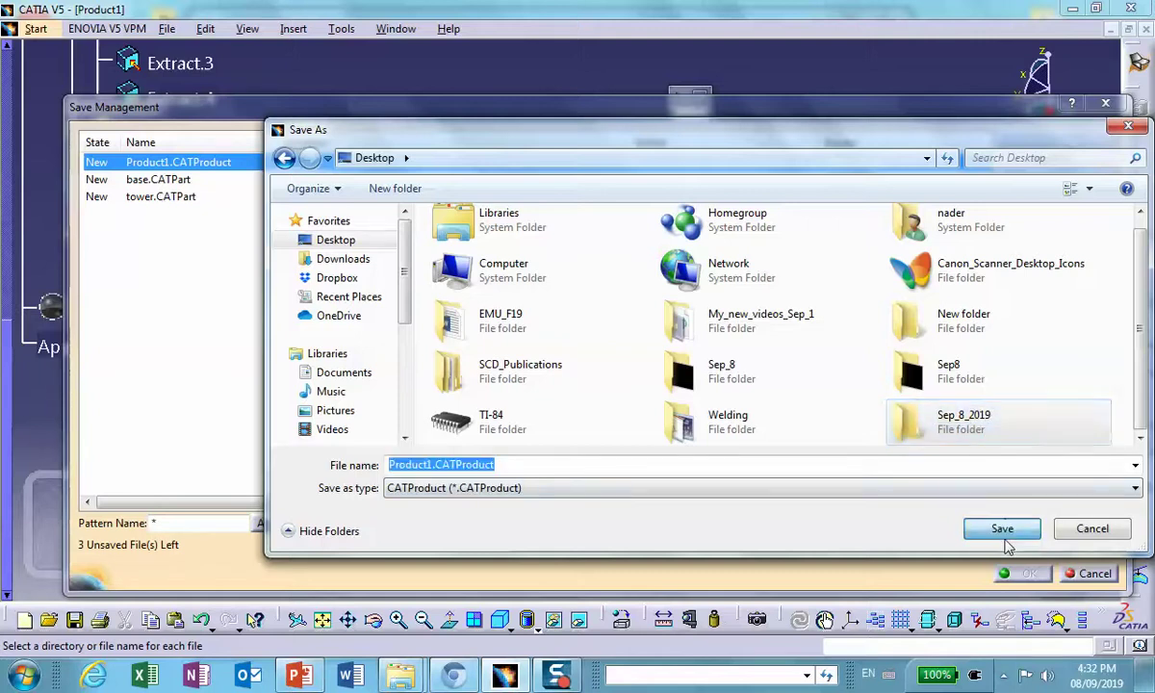
click(1003, 532)
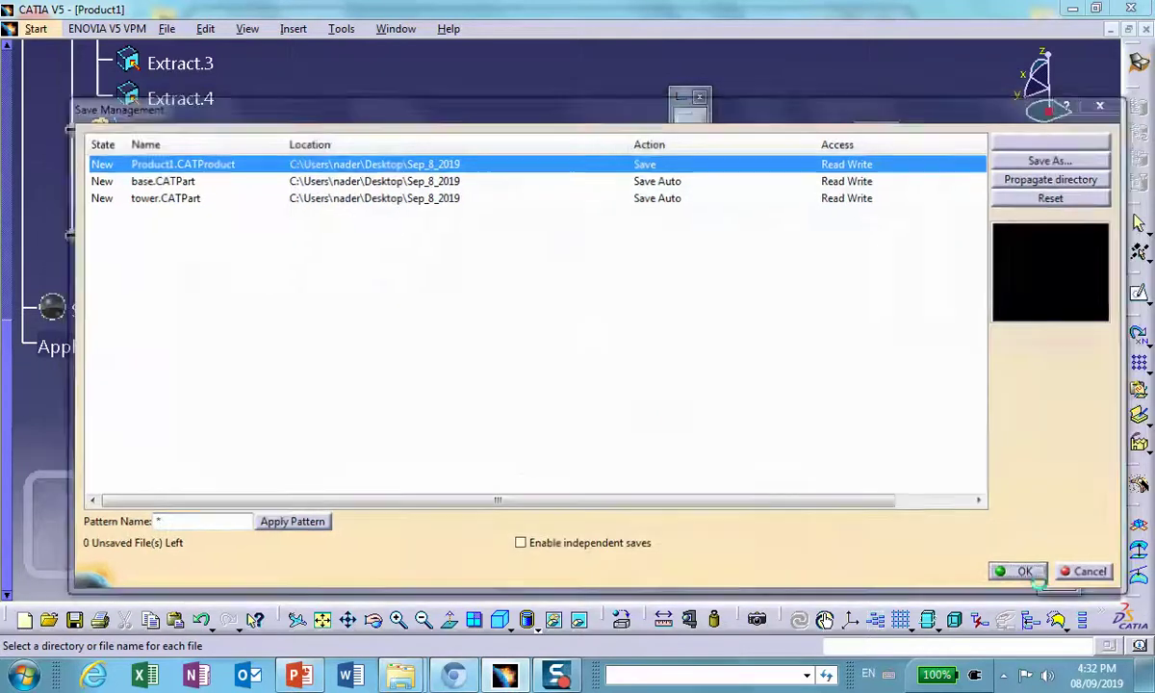
click(1027, 573)
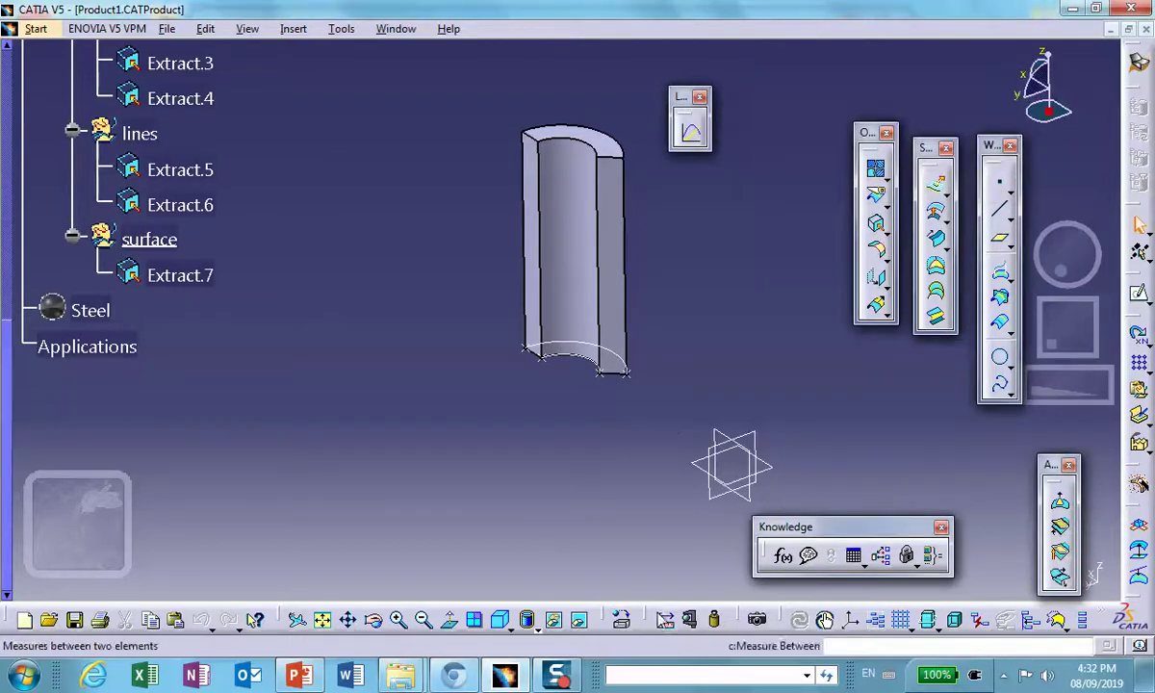
Unhide the base plate solid so it shows beneath the tower, then open the workbench chooser
click(576, 620)
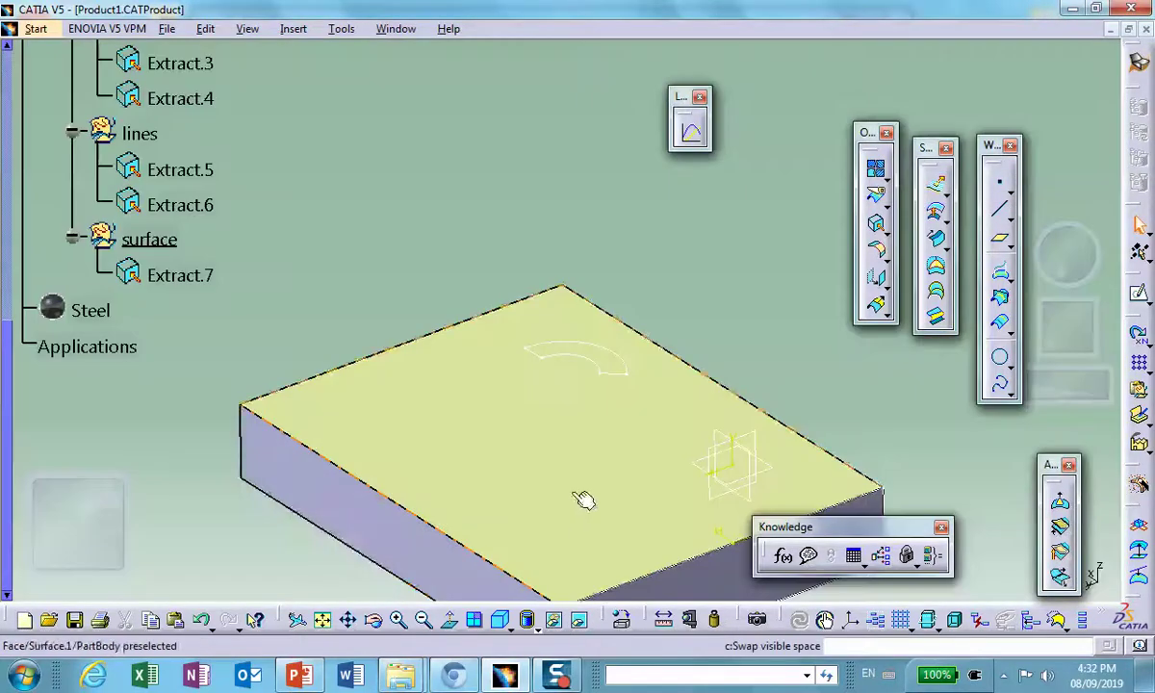
right_click(348, 520)
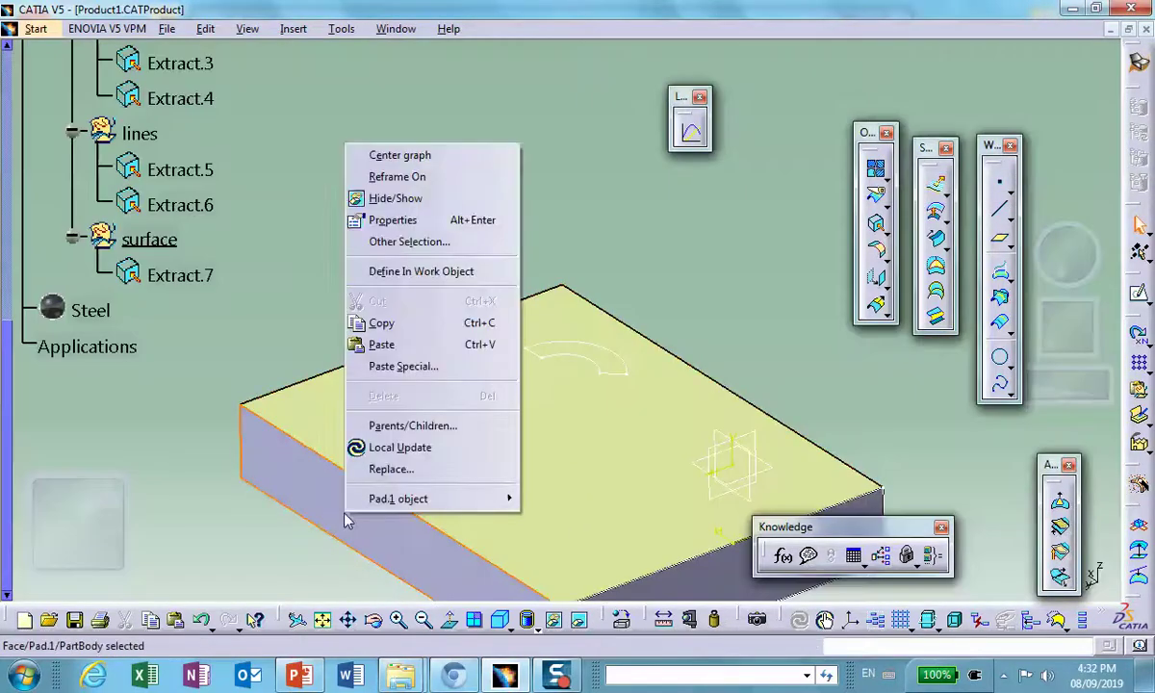
click(358, 199)
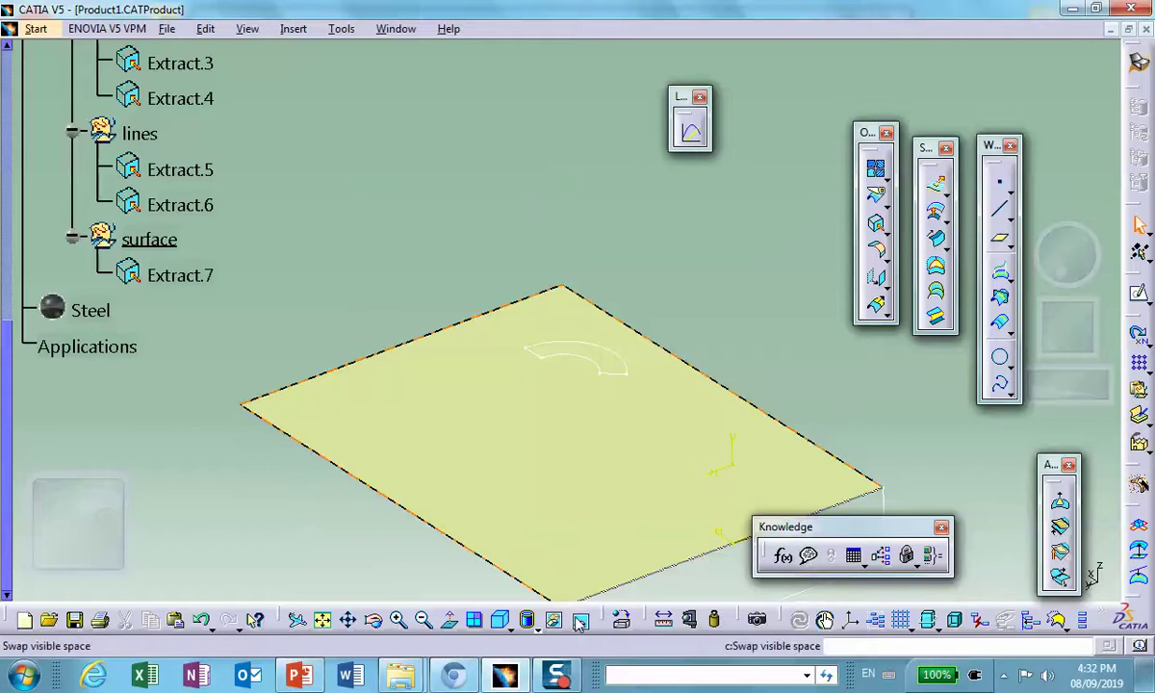
click(579, 623)
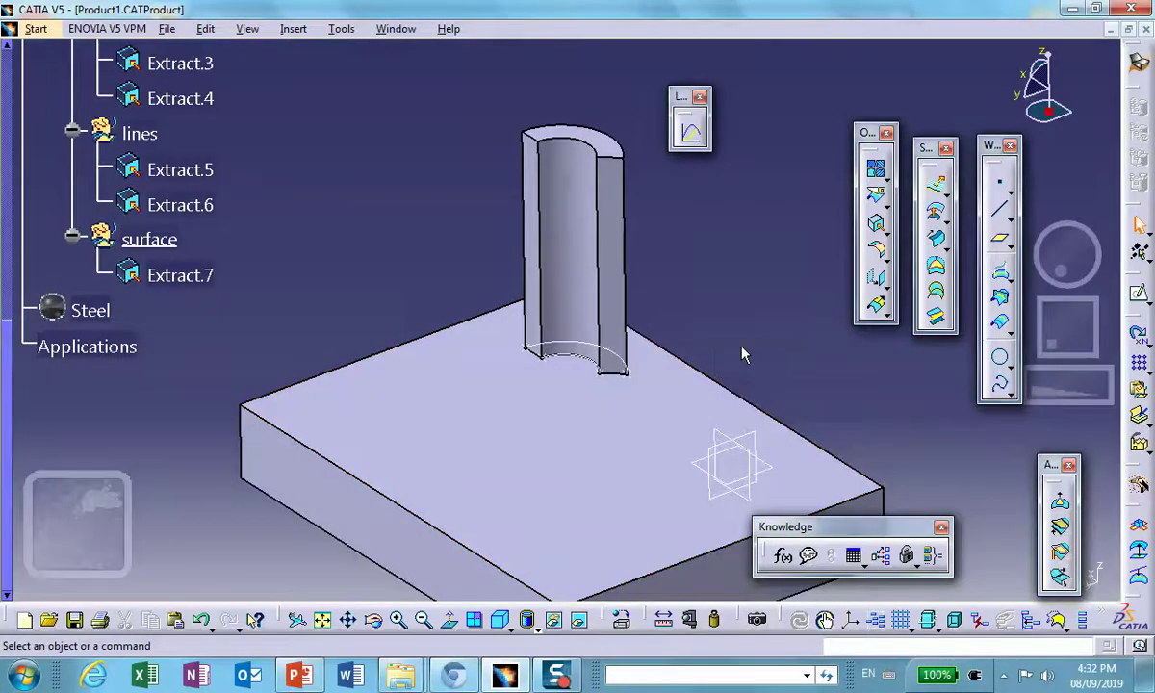
middle_drag(745, 354, 648, 284)
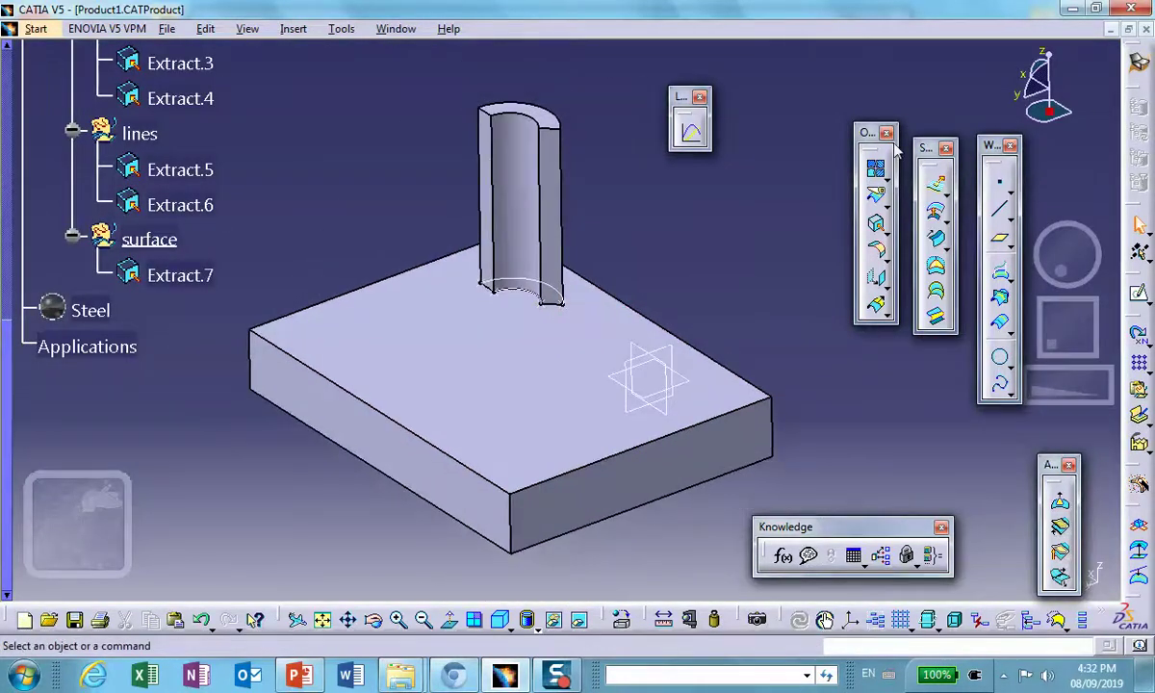
click(1140, 63)
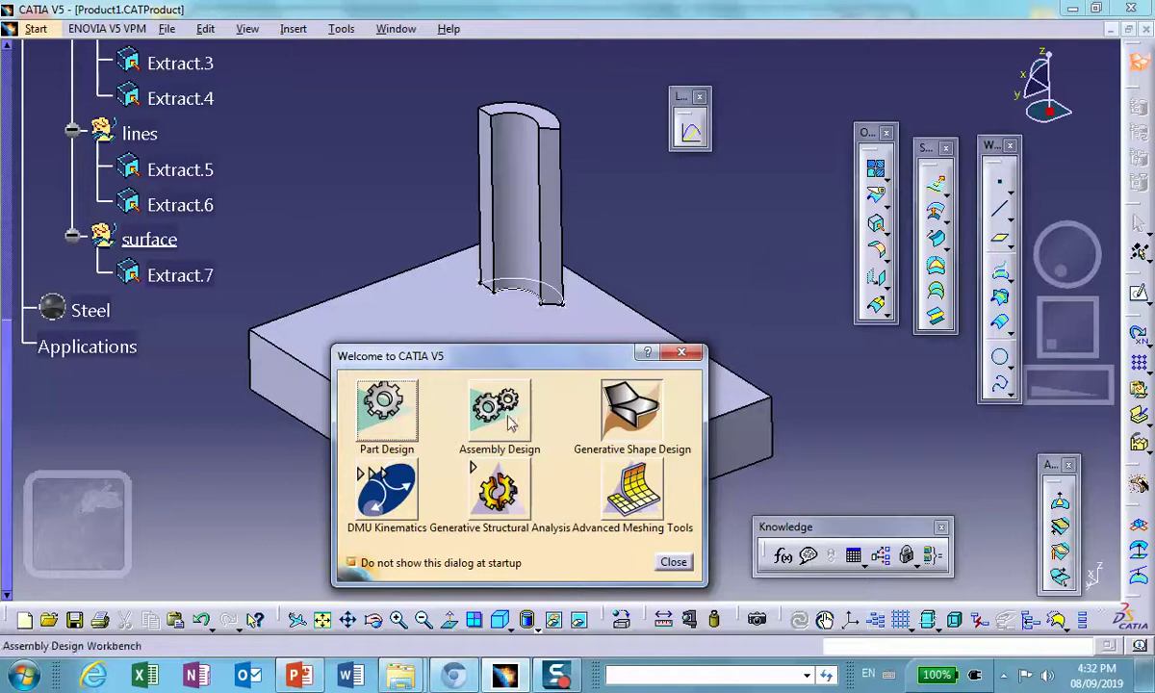
Create a static analysis in Generative Structural Analysis and set the tower's tetrahedron mesh size to 8mm
click(494, 489)
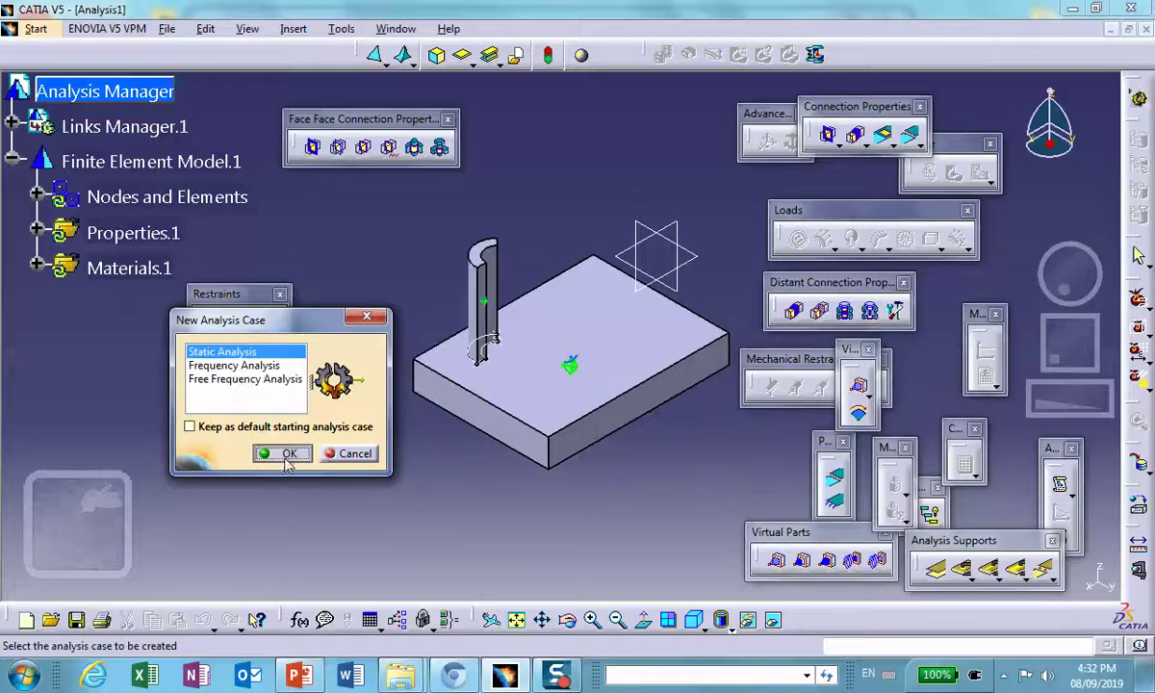
click(287, 457)
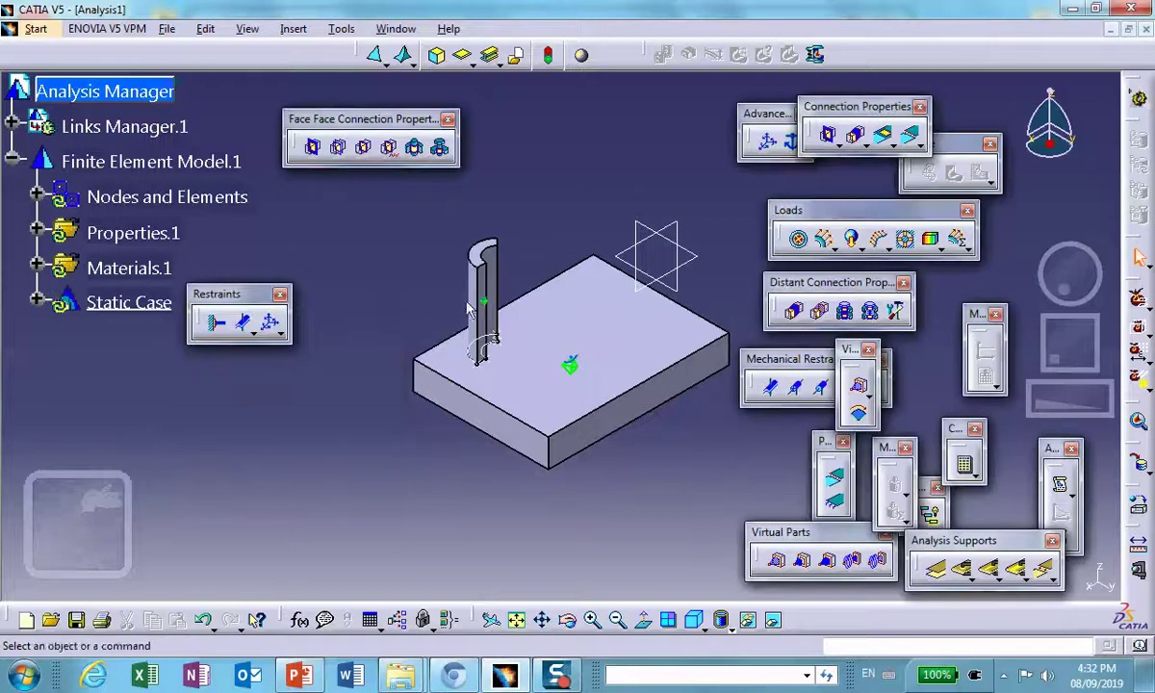
click(35, 196)
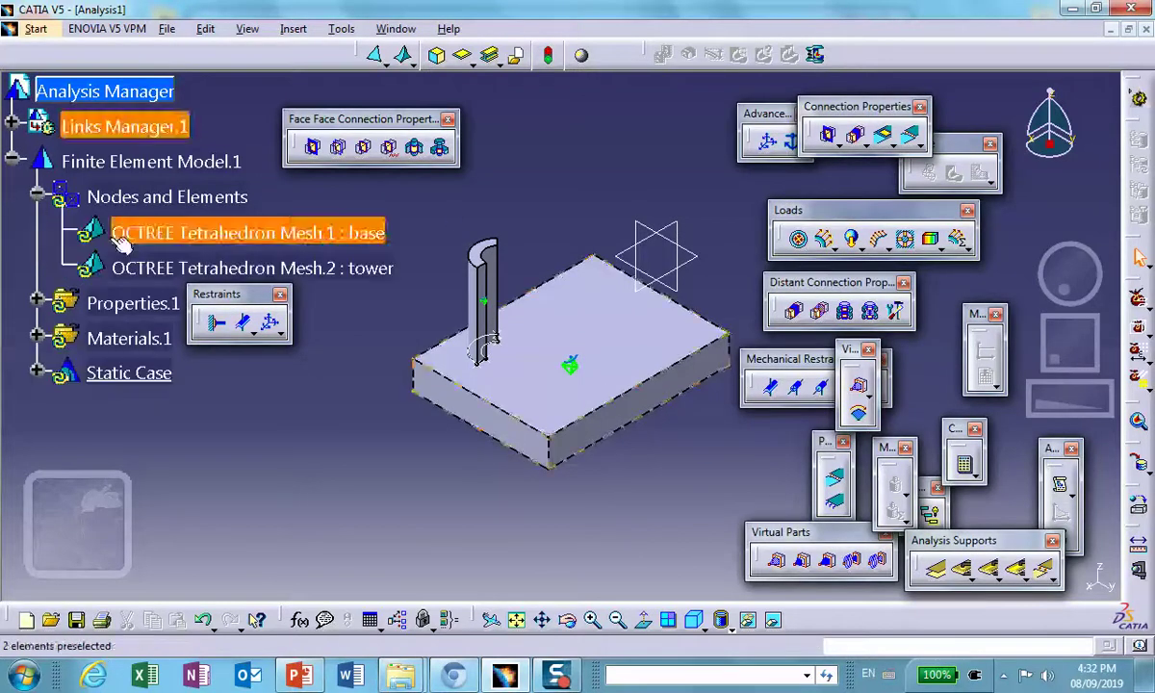
double_click(376, 267)
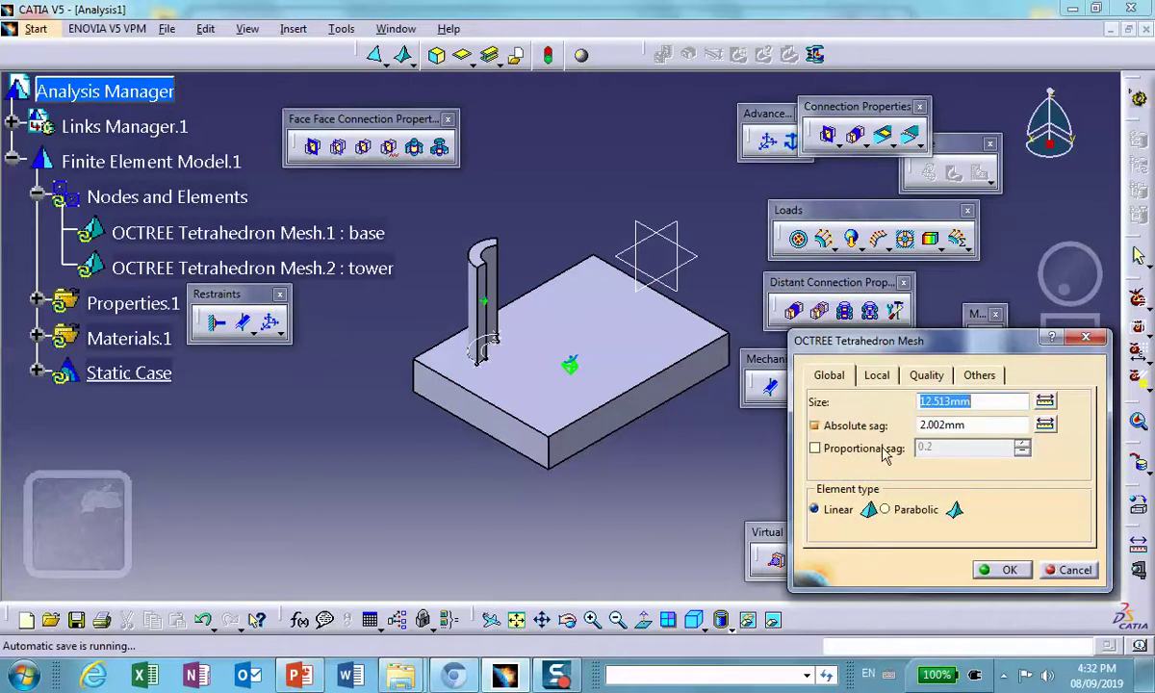
text(8)
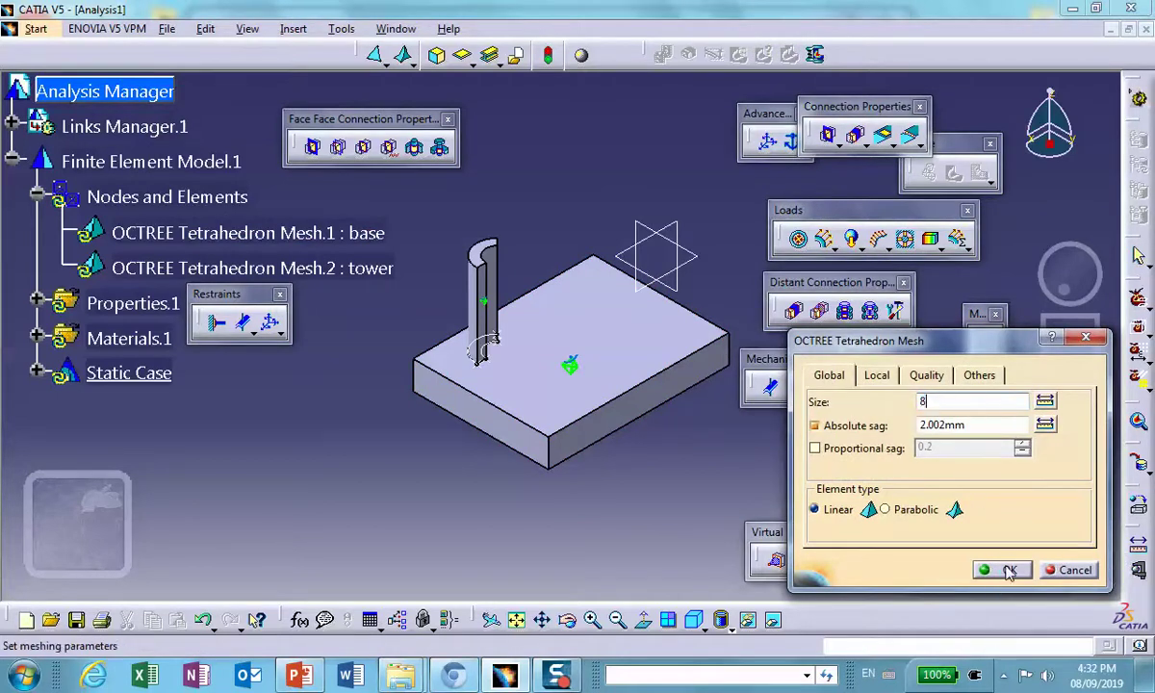
click(1001, 570)
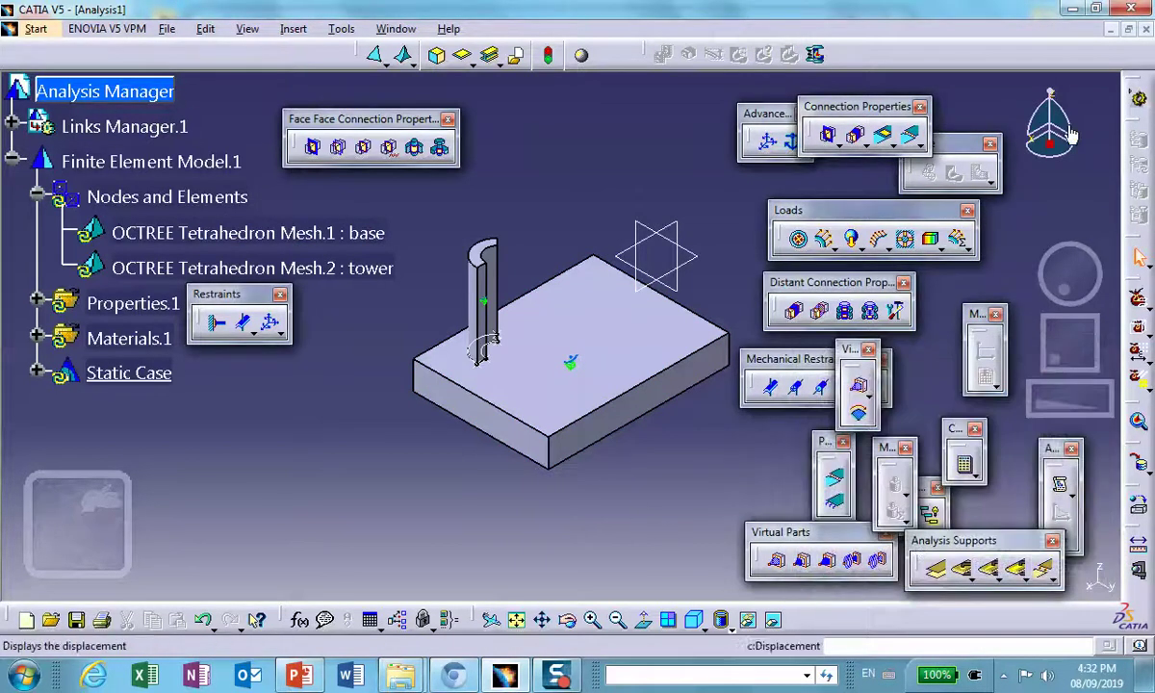
Compute and preview the finite element mesh from the Nodes and Elements branch
right_click(138, 196)
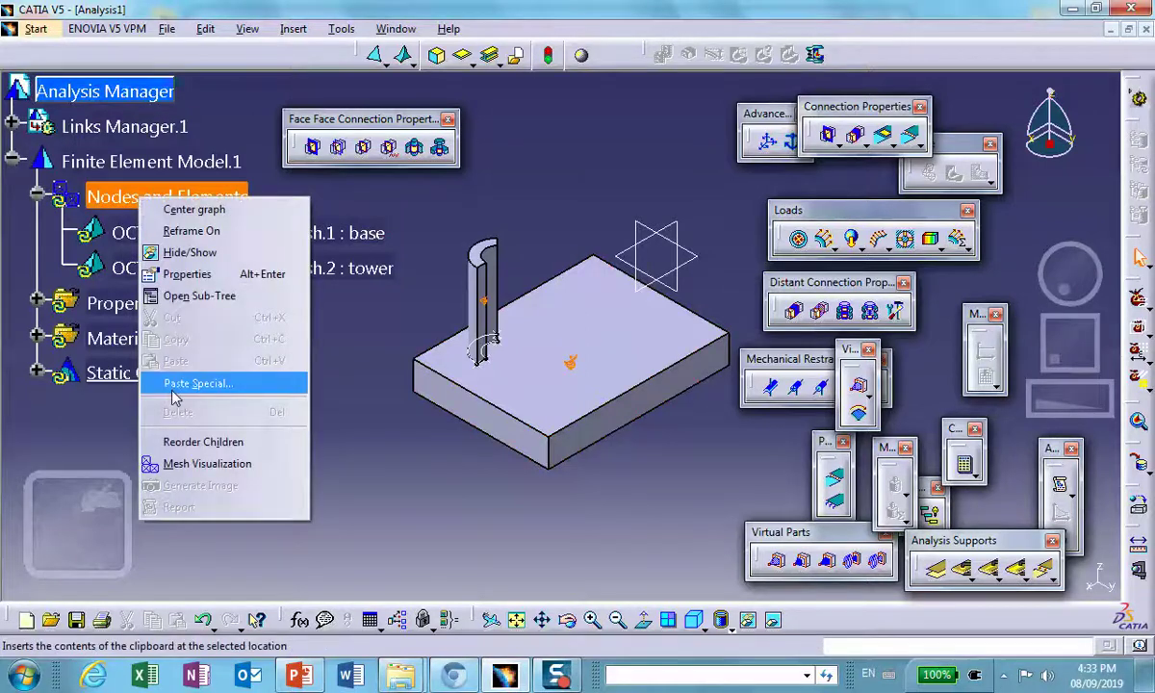
click(188, 445)
click(602, 388)
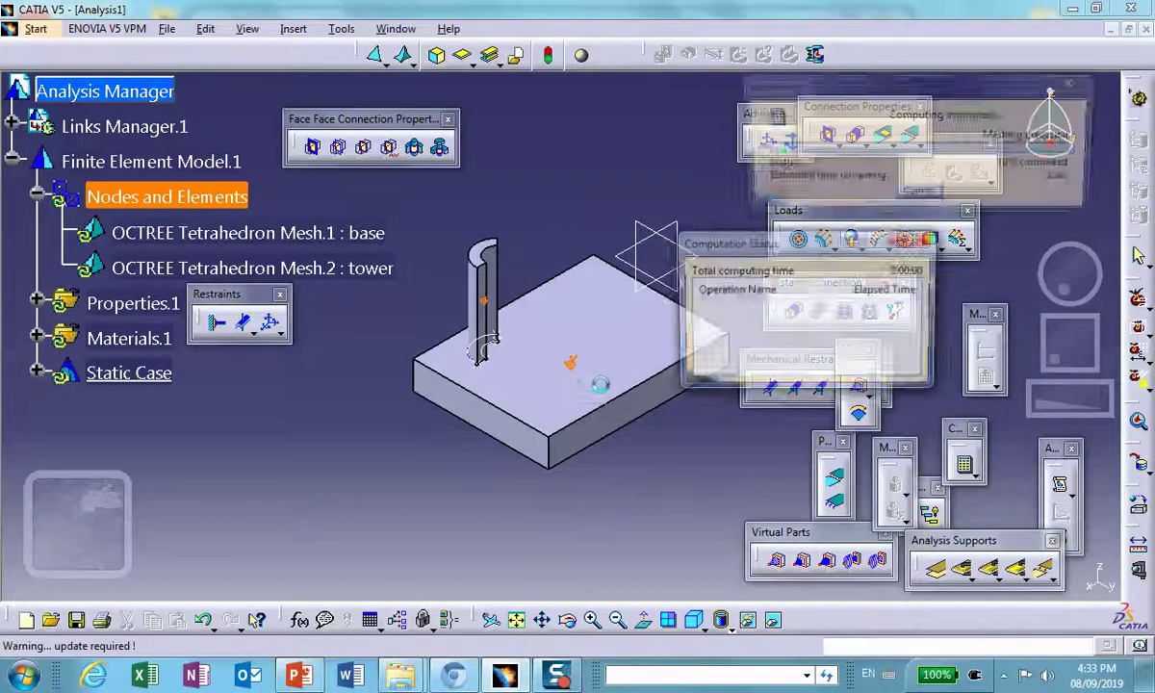
middle_drag(576, 427, 619, 407)
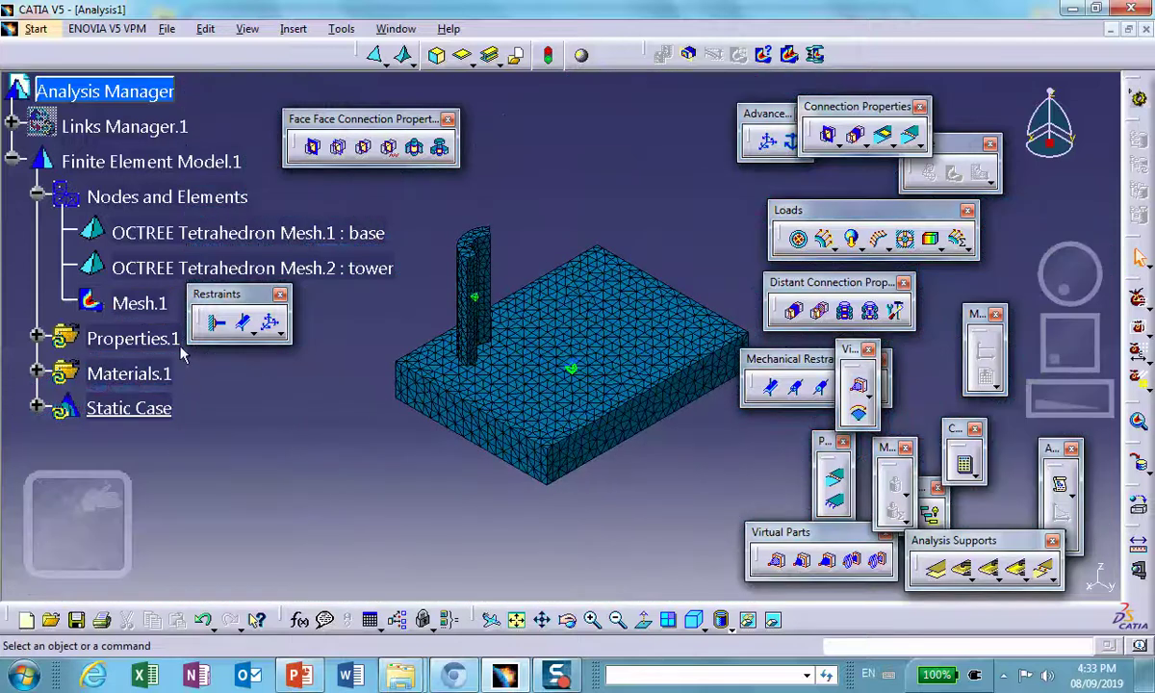
Deactivate the Mesh.1 preview so the plate and tower display as solids again
right_click(140, 304)
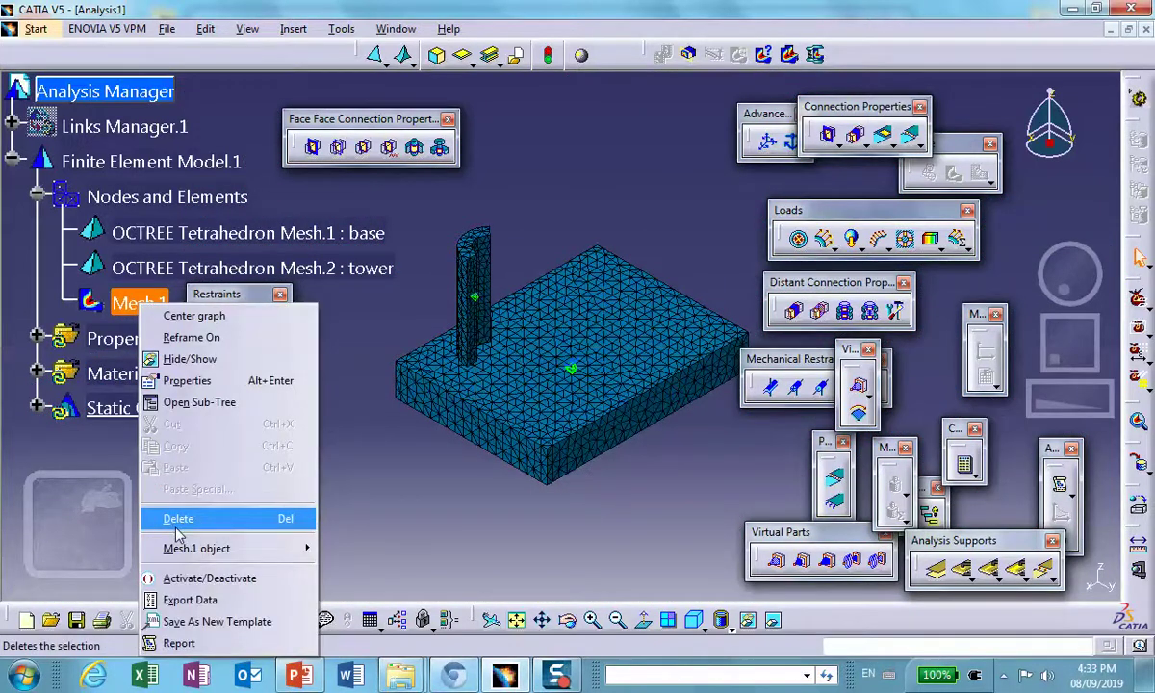
click(192, 578)
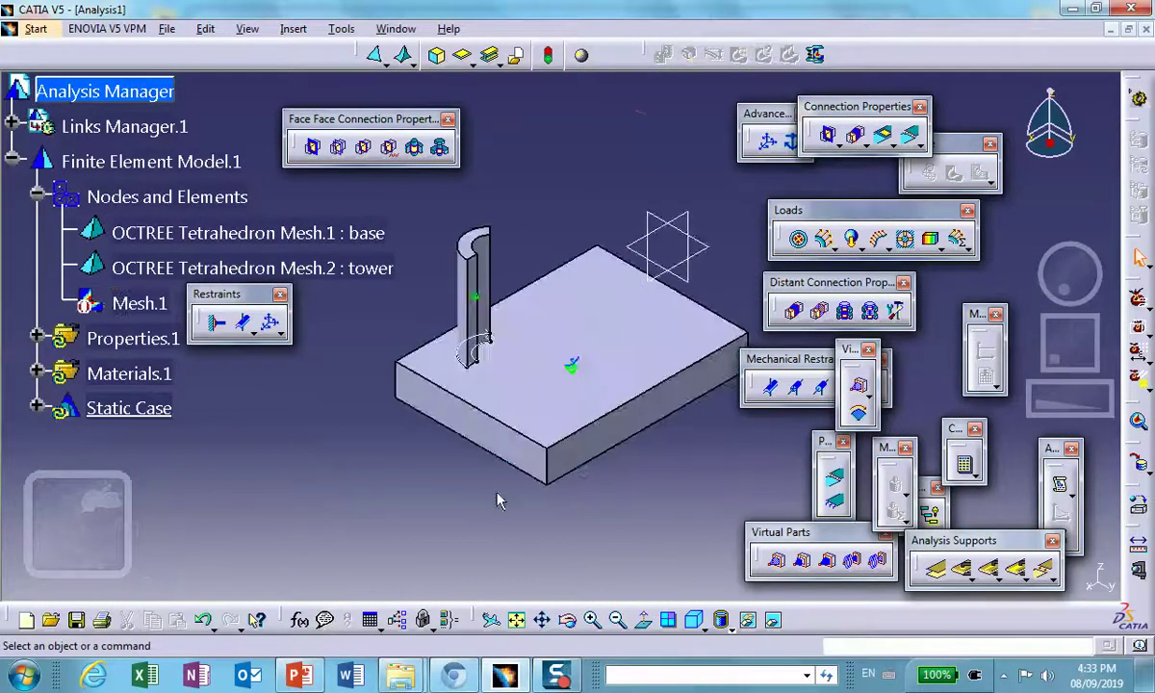
middle_drag(498, 499, 416, 461)
middle_drag(623, 340, 601, 325)
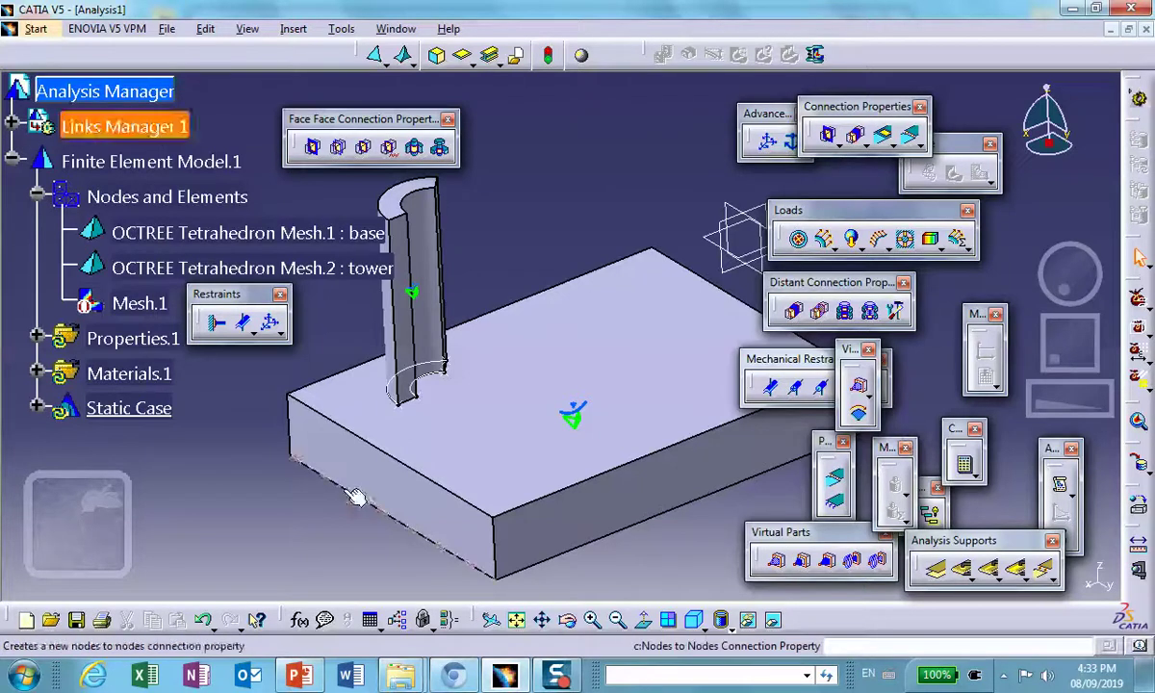
Clamp the side face of the base plate
click(217, 324)
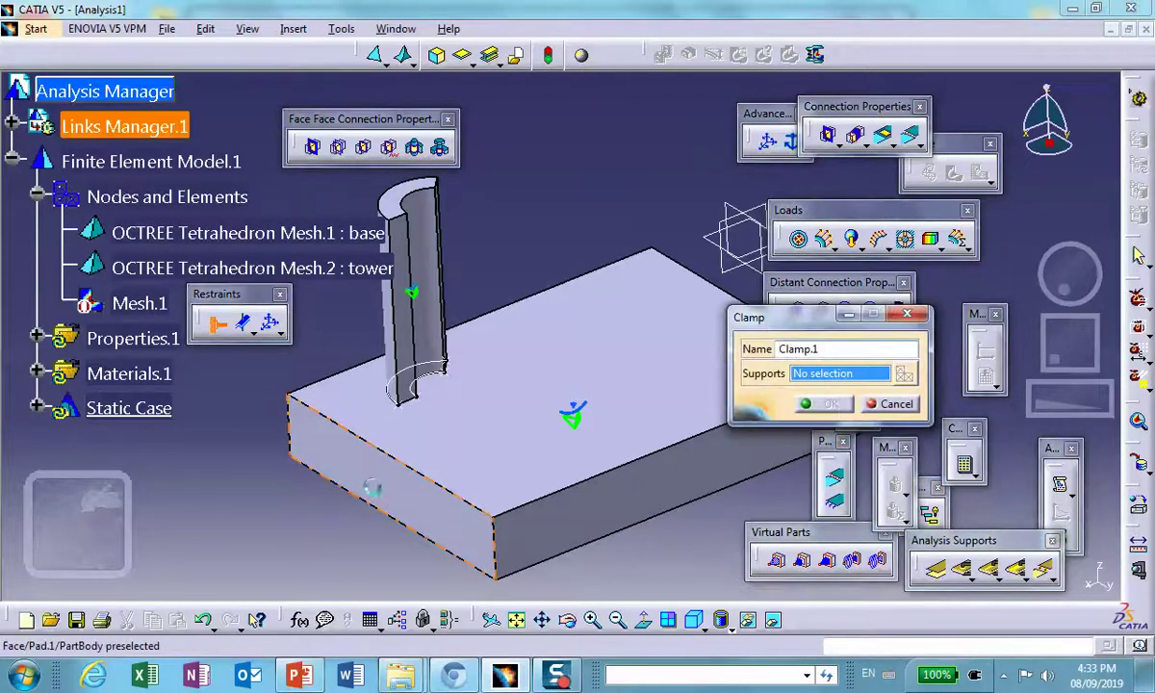
click(387, 491)
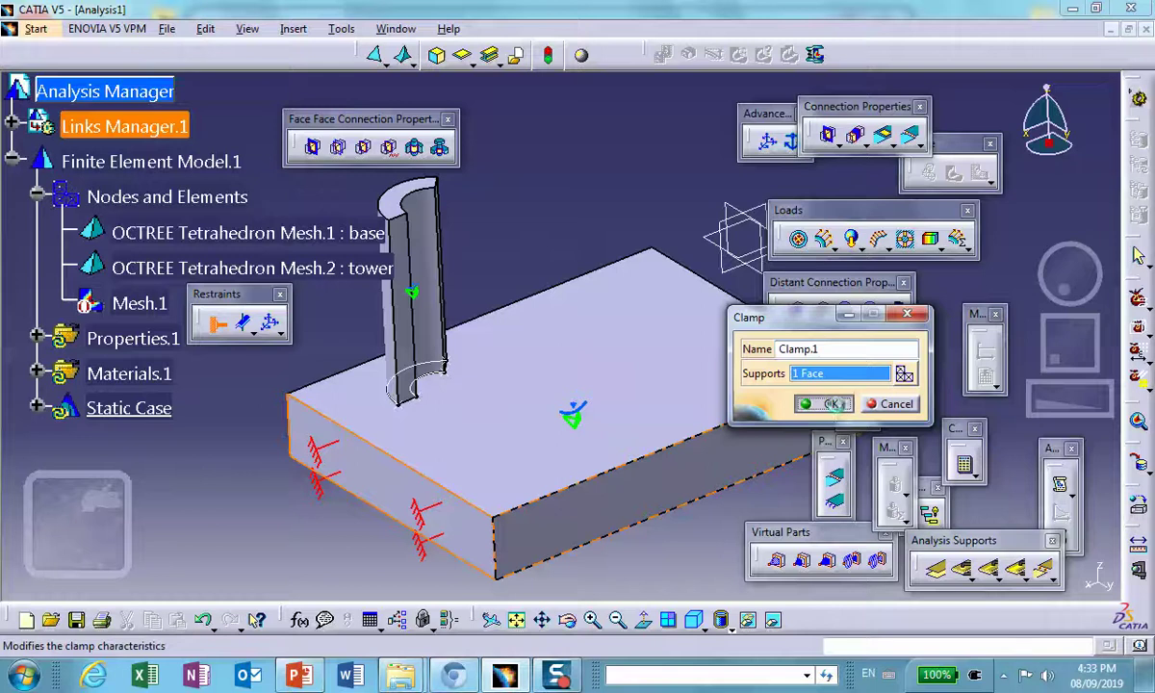
click(830, 403)
middle_drag(597, 274, 672, 342)
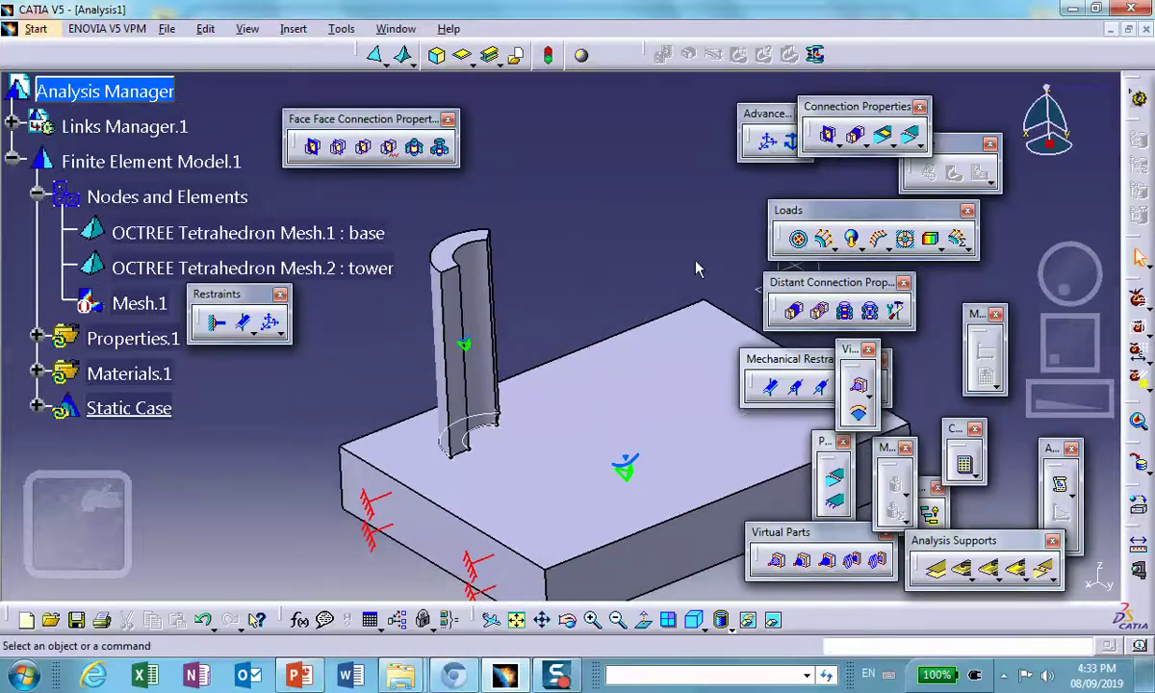
Apply a distributed force to the tower's top face with Y = 100N and Z = 0
click(827, 241)
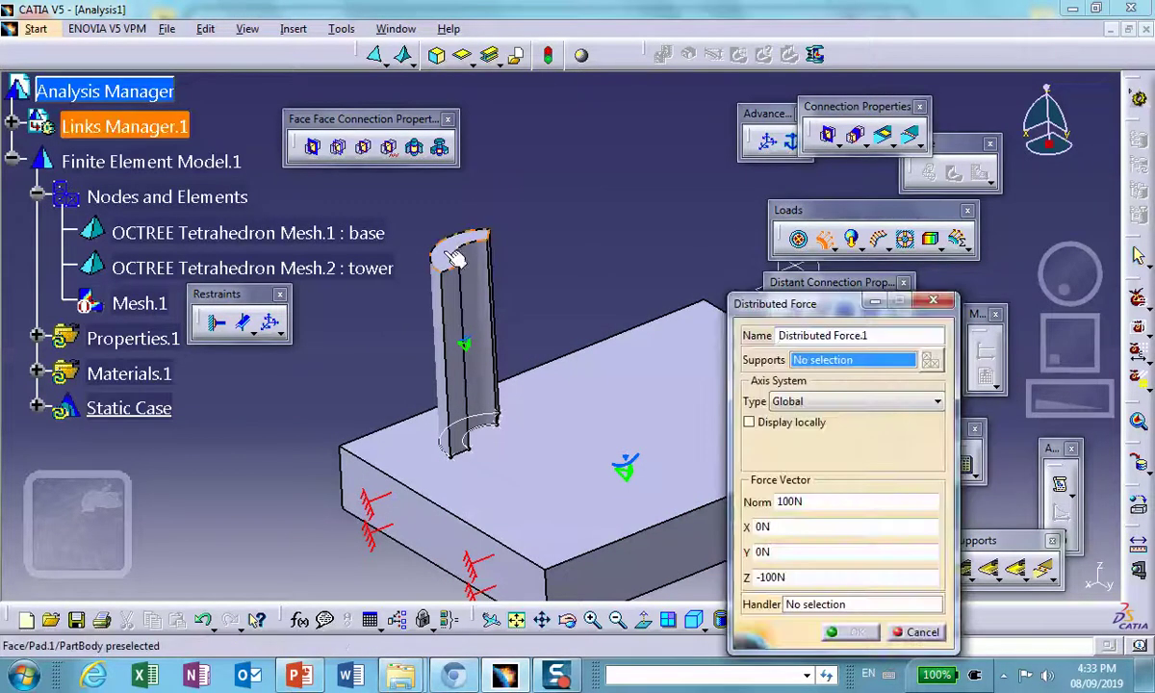
click(452, 256)
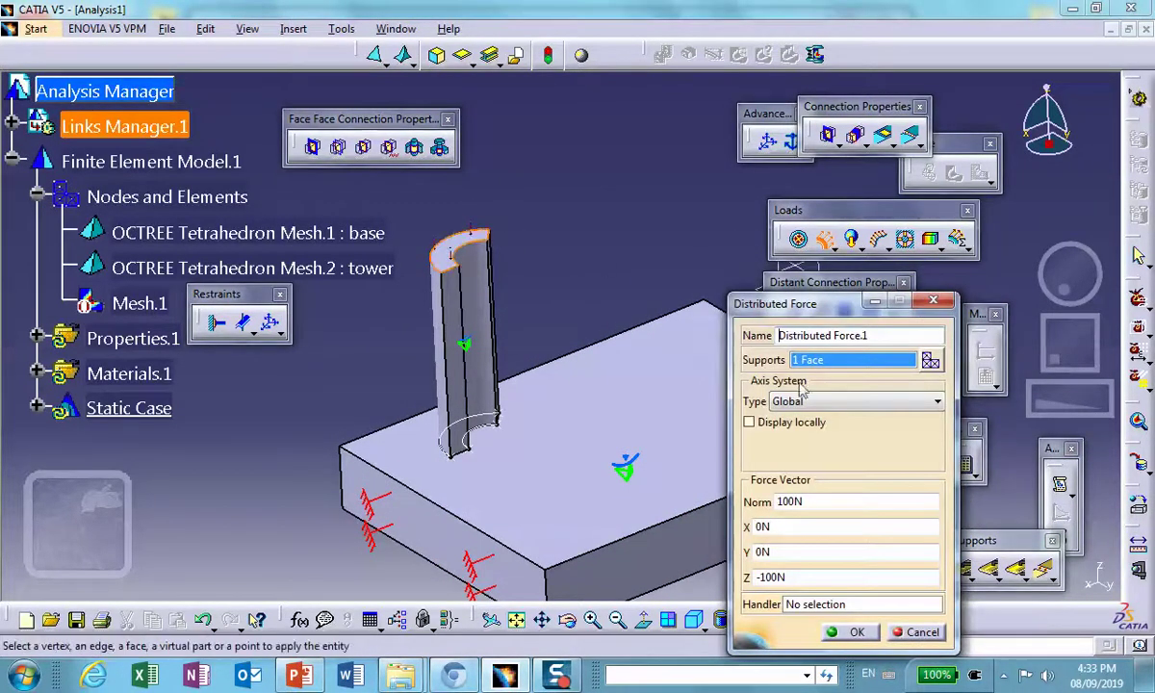
double_click(806, 551)
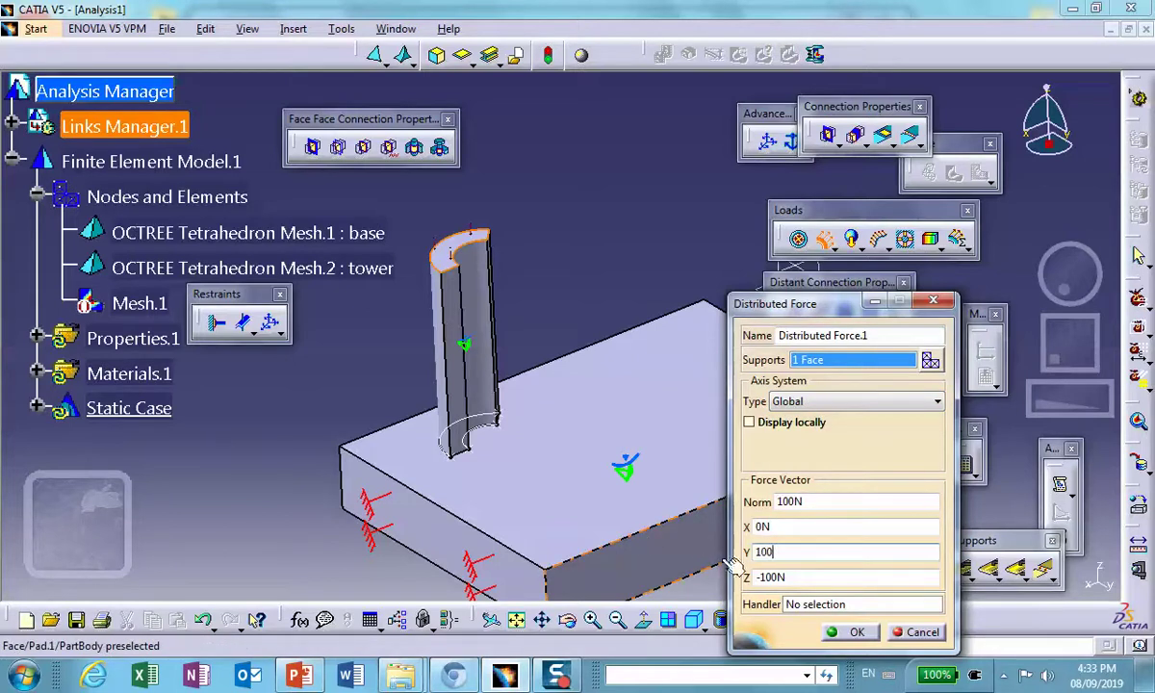
click(788, 577)
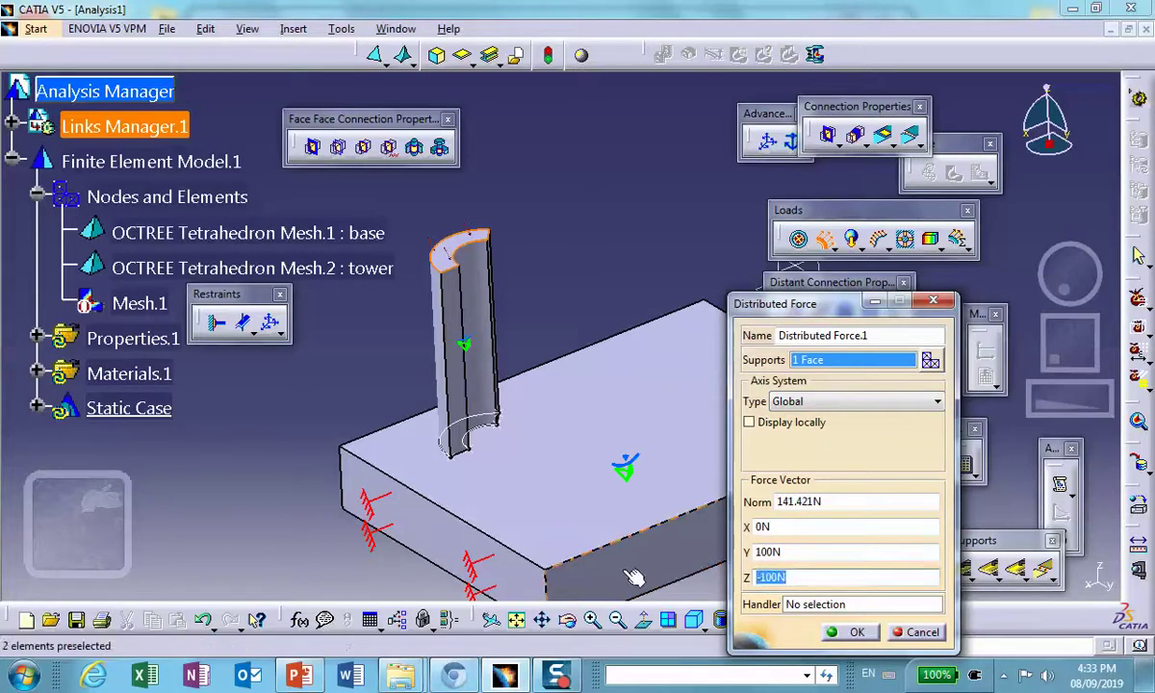
text(0)
click(847, 632)
middle_drag(529, 389, 449, 393)
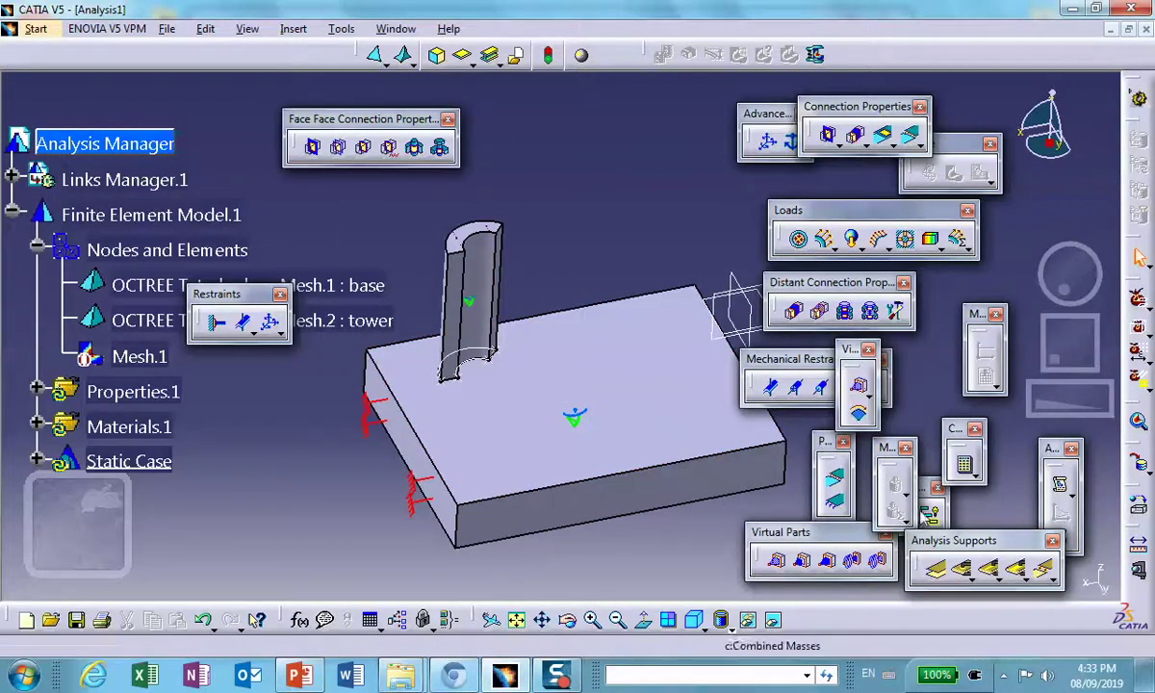
Start a point analysis connection with the base plate and tower as its two components
drag(799, 559, 539, 140)
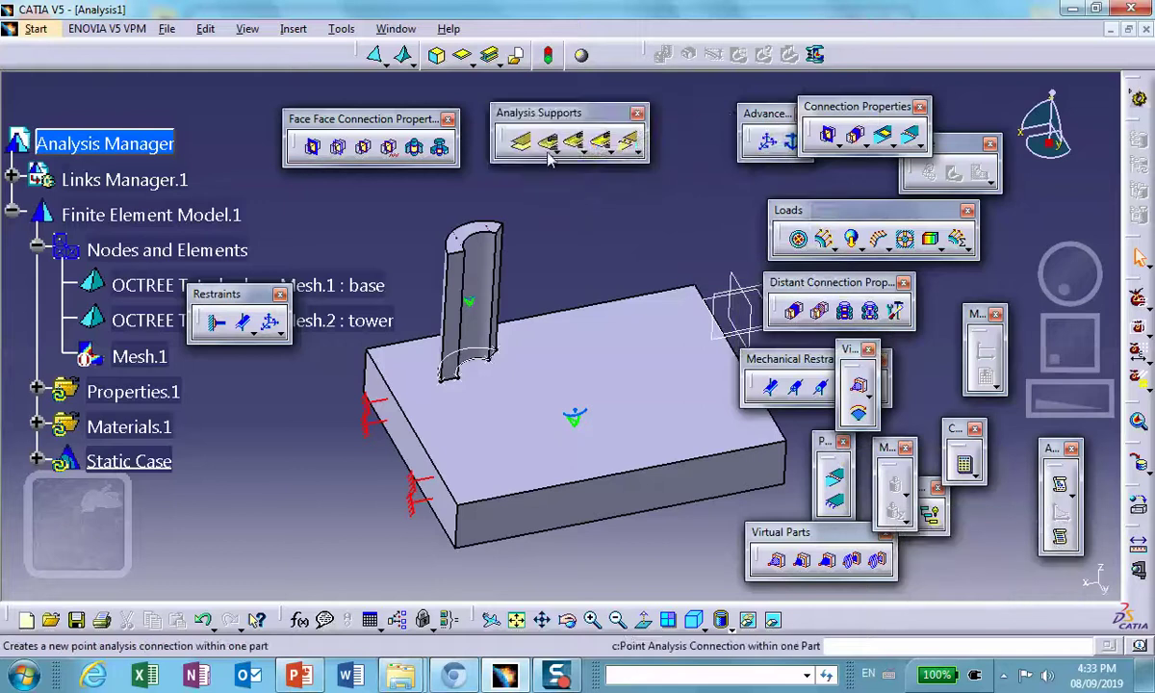
click(553, 151)
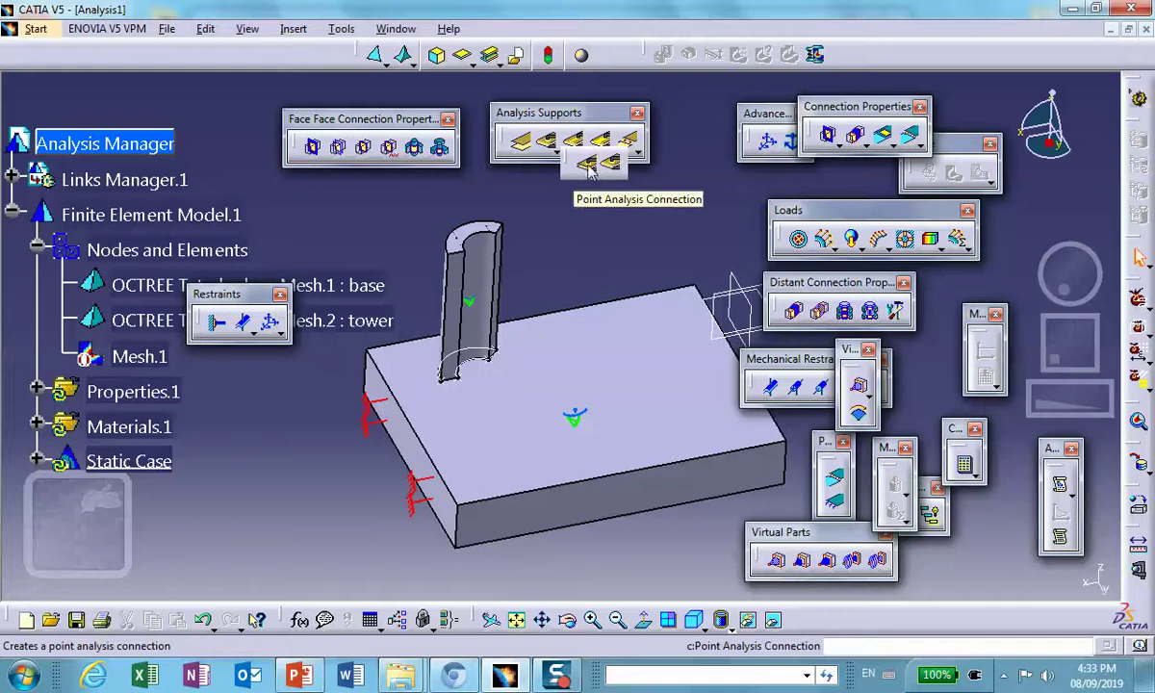
click(587, 165)
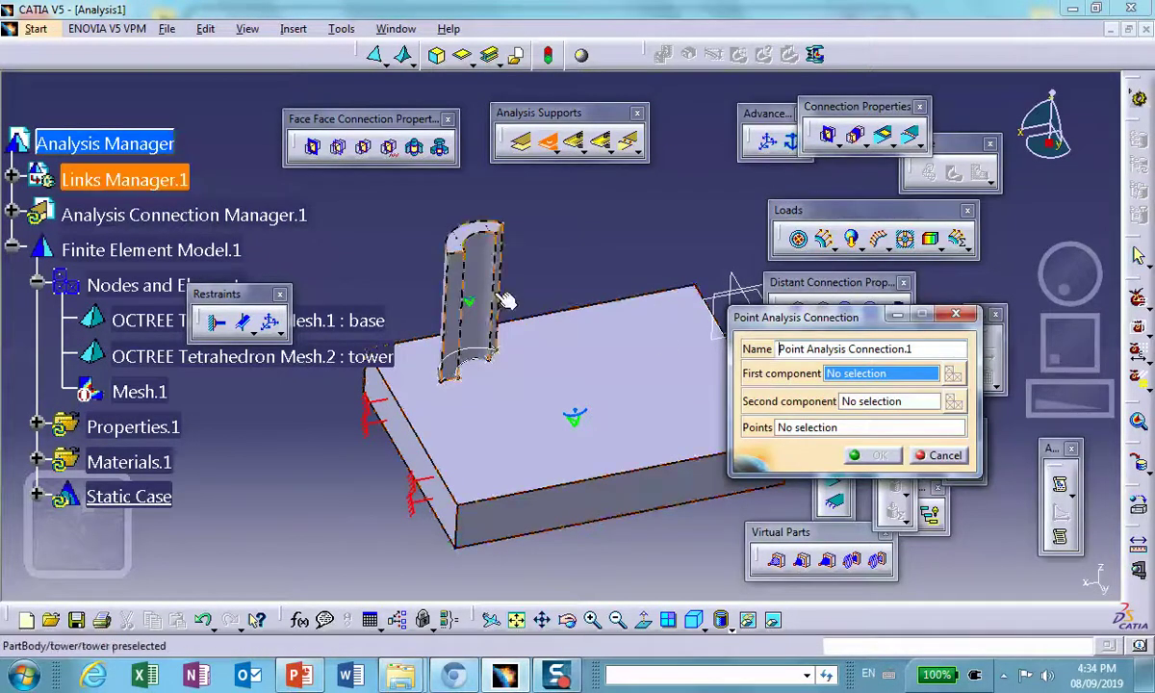
click(613, 397)
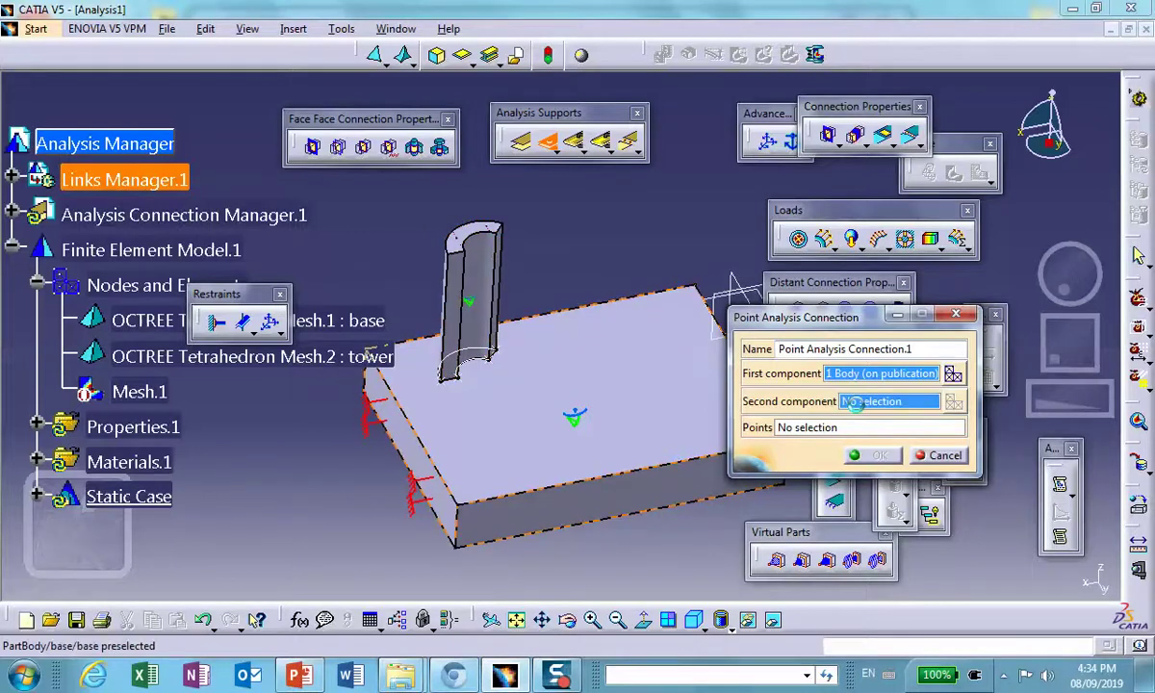
click(473, 306)
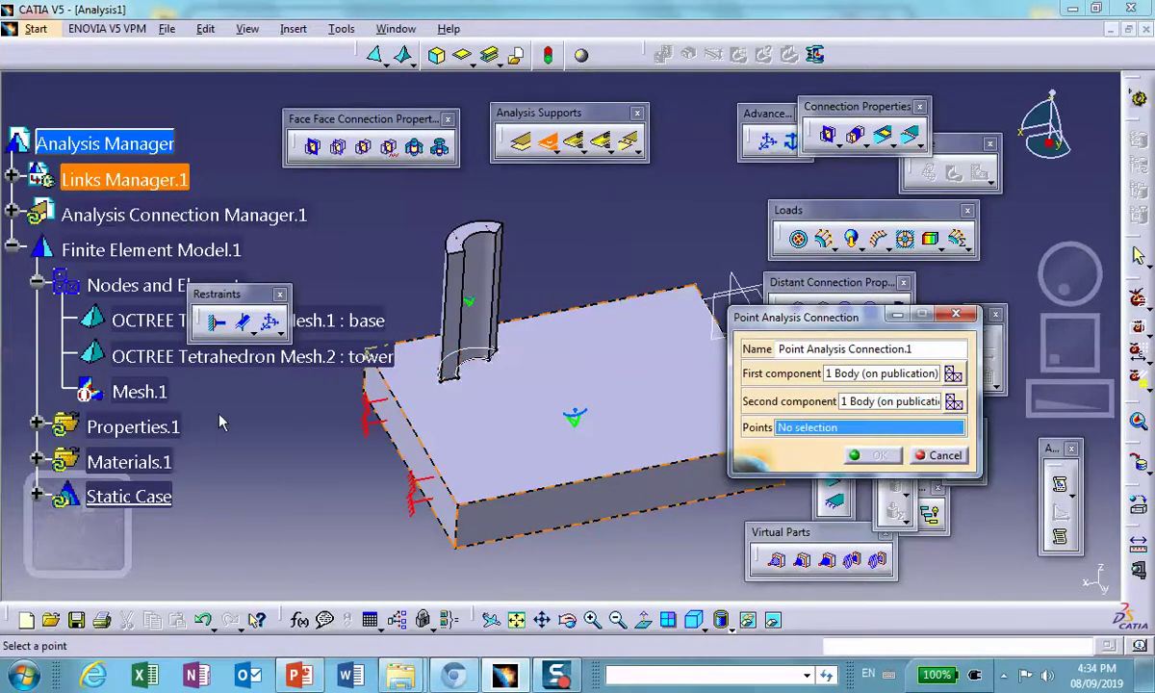
Use the tower's 'points' geometrical set as the connection points and confirm
click(11, 179)
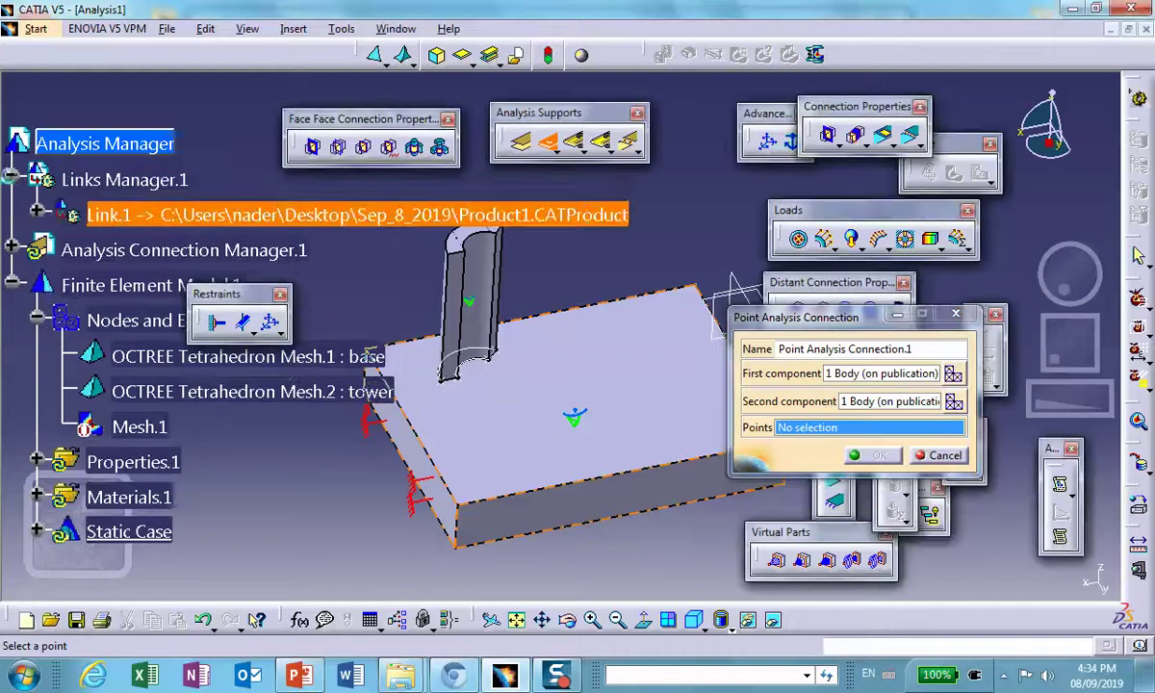
click(37, 214)
click(98, 213)
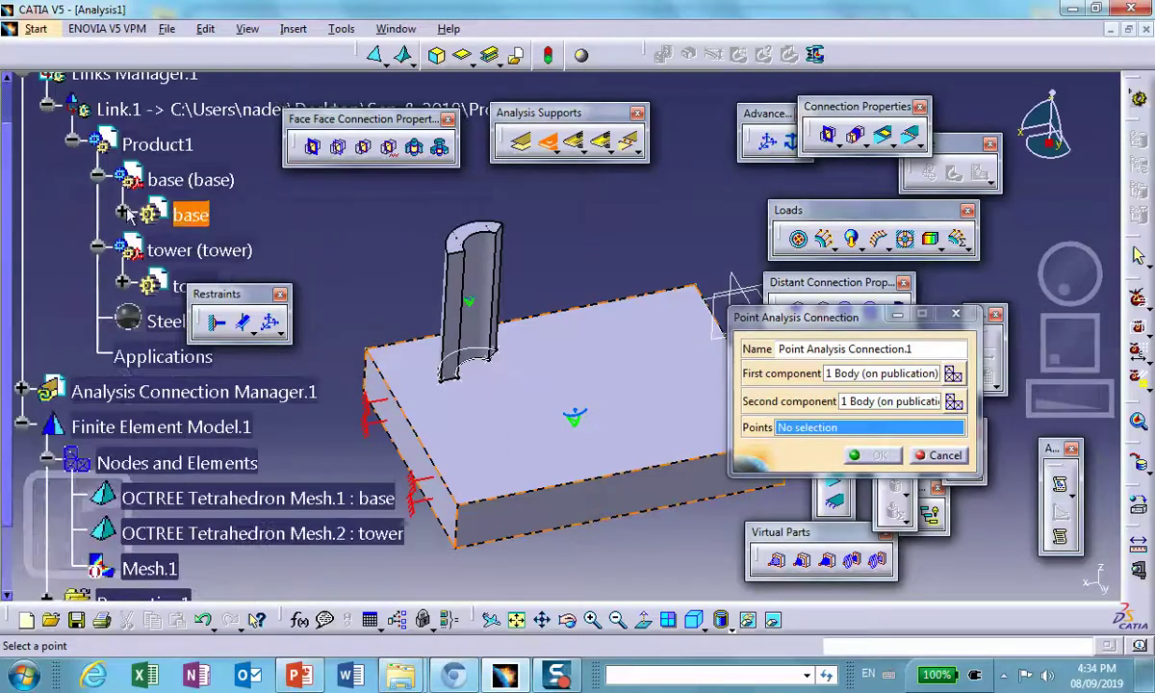
click(124, 286)
drag(207, 293, 306, 212)
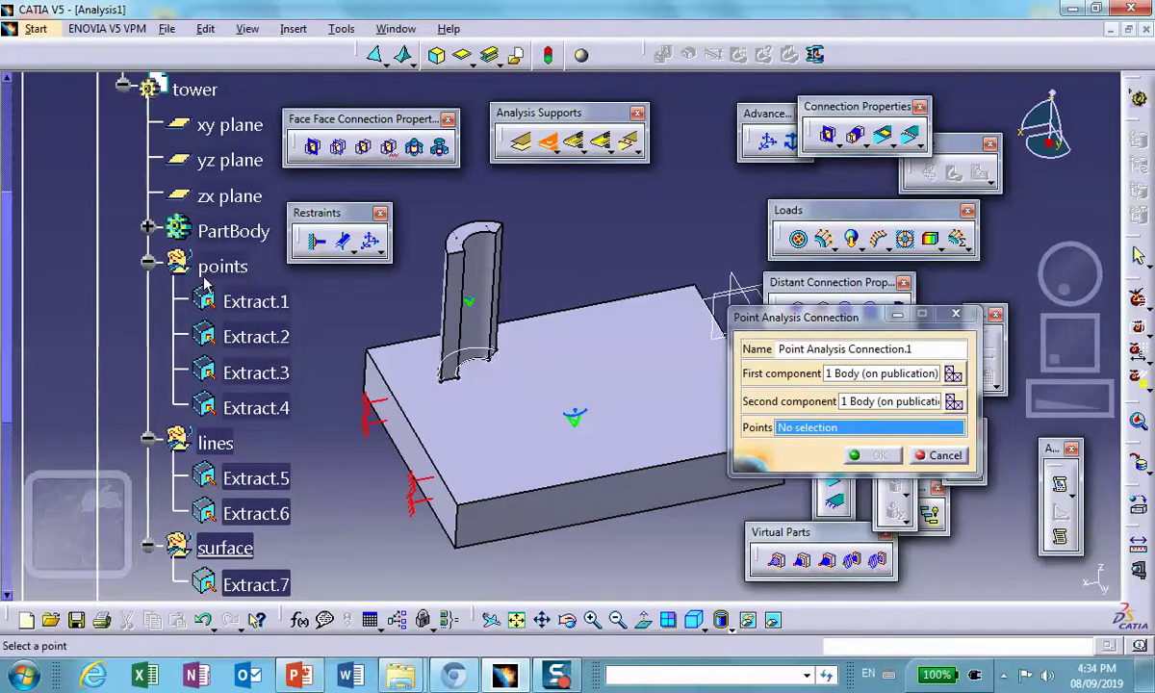
click(227, 269)
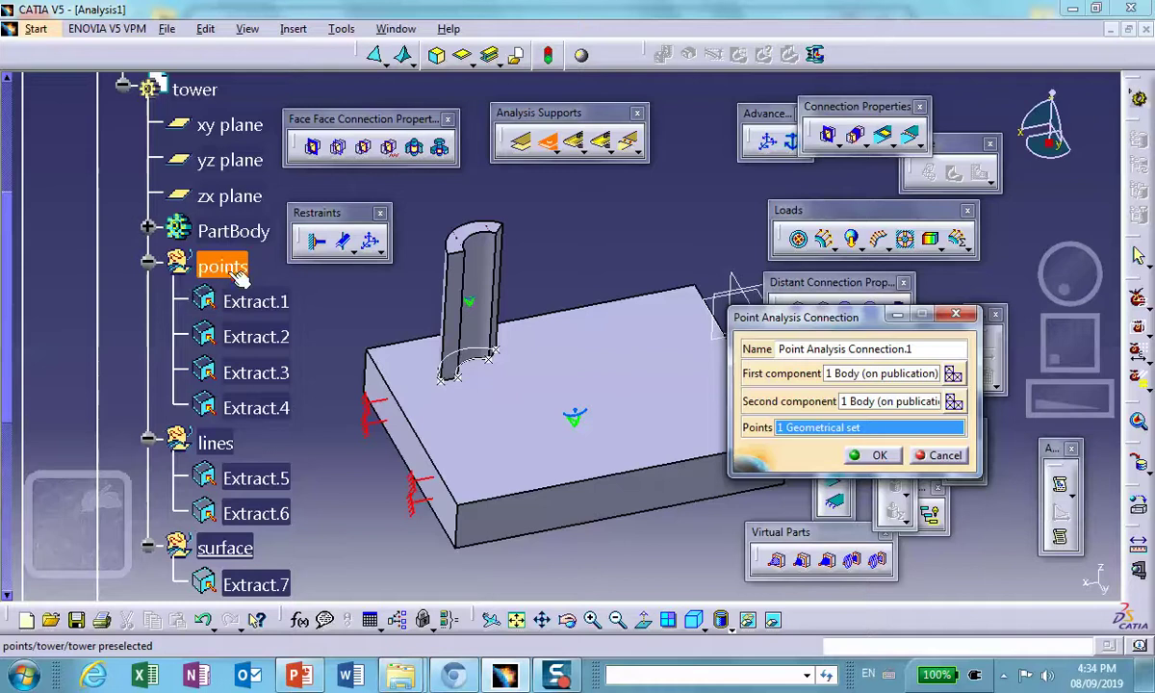
click(875, 456)
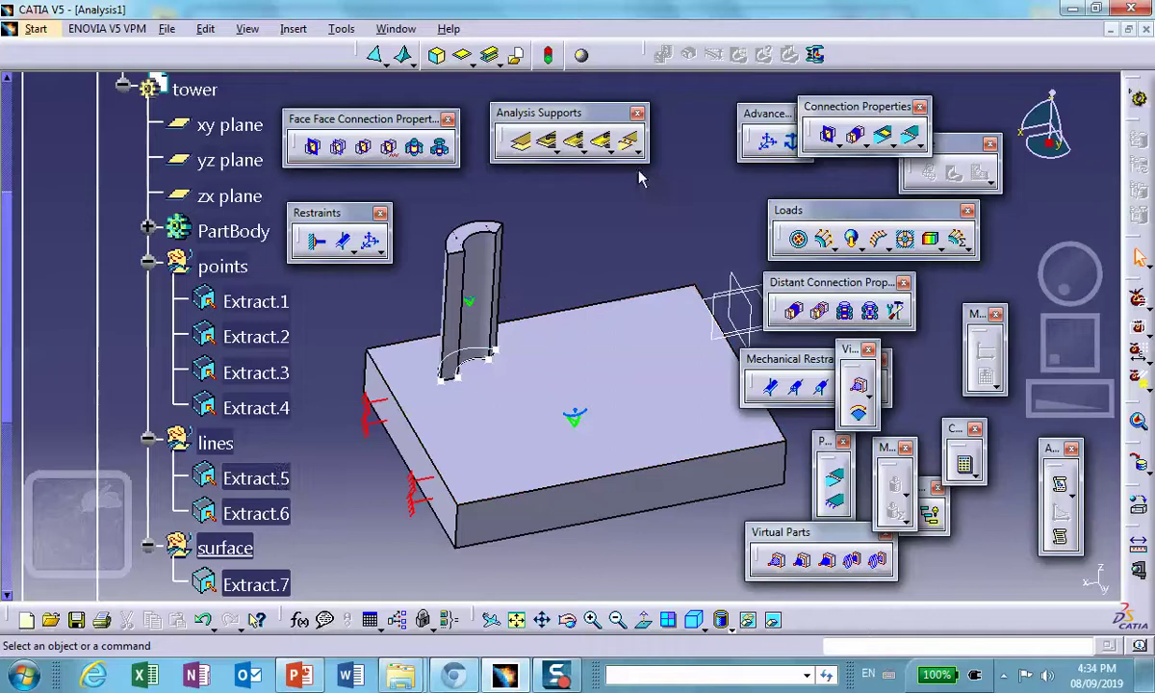
Add a line analysis connection between tower and base plate along the Extract.5 edge
click(583, 149)
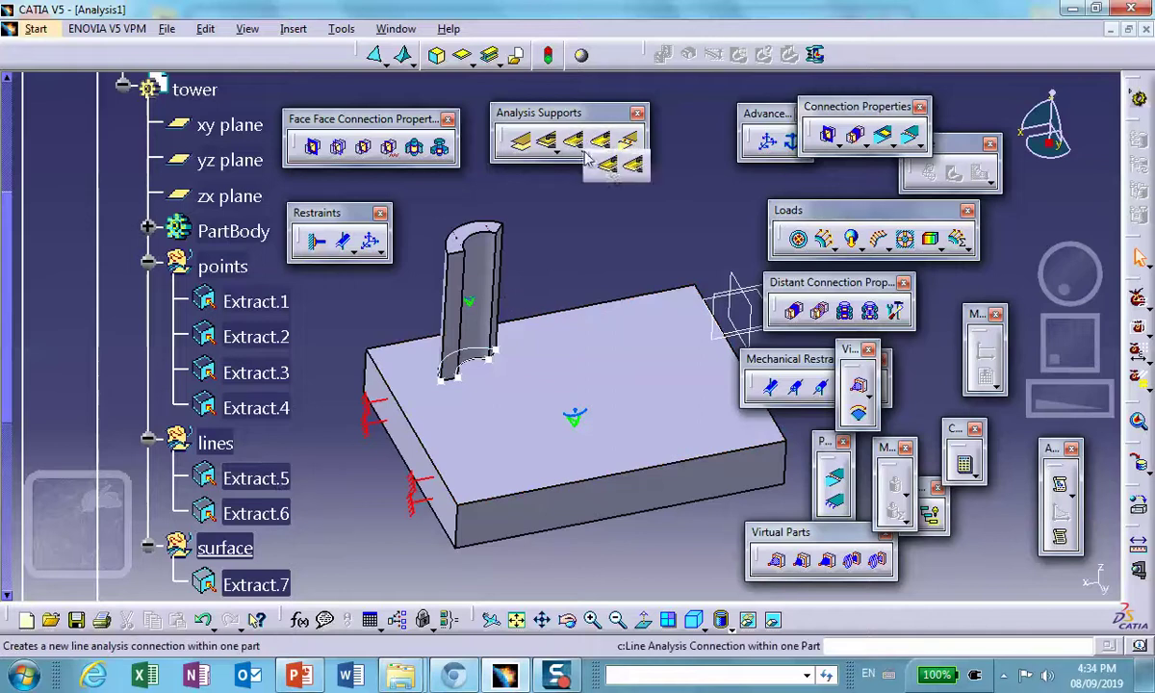
click(611, 168)
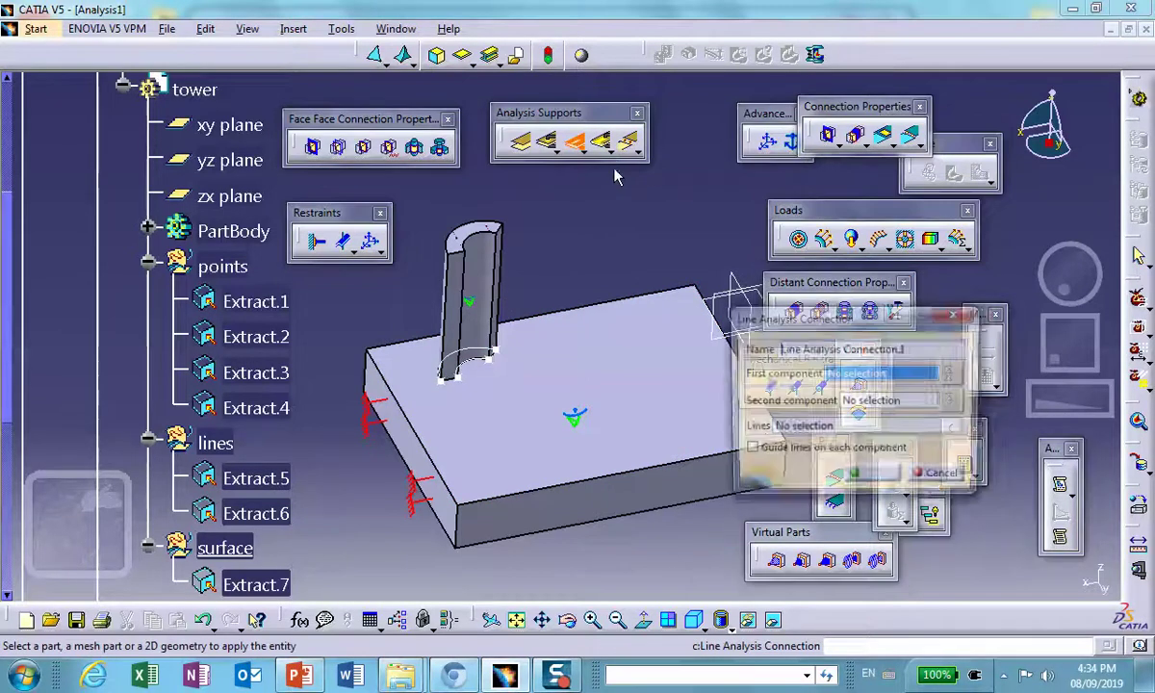
click(465, 266)
click(864, 410)
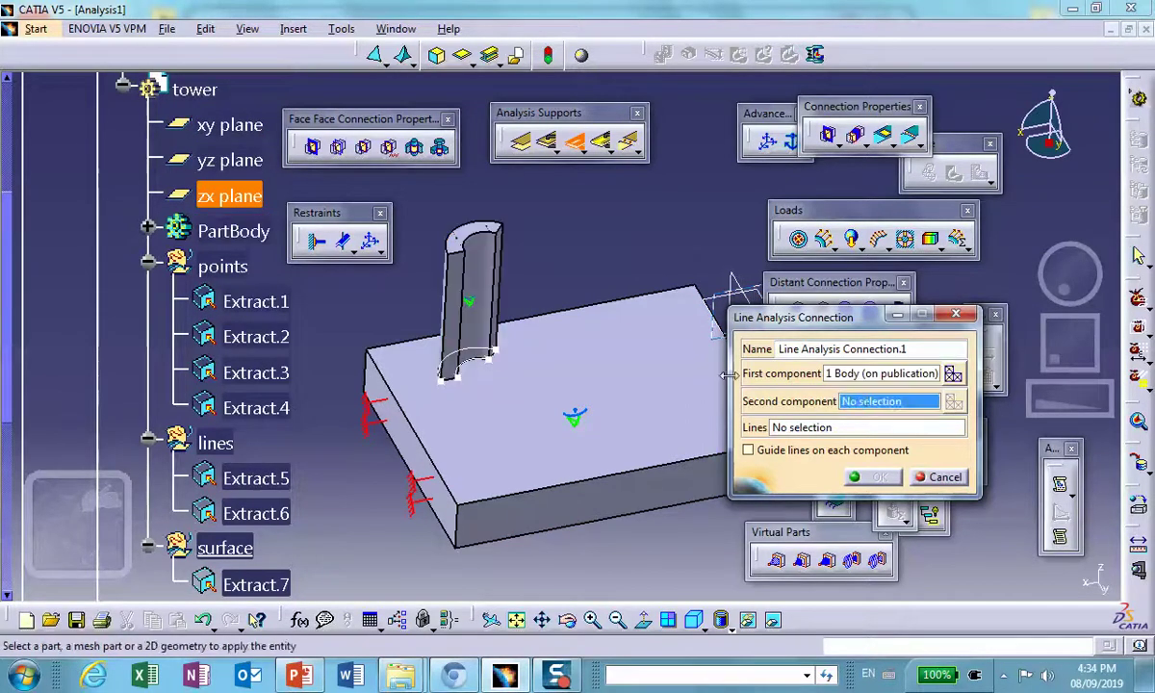
click(715, 381)
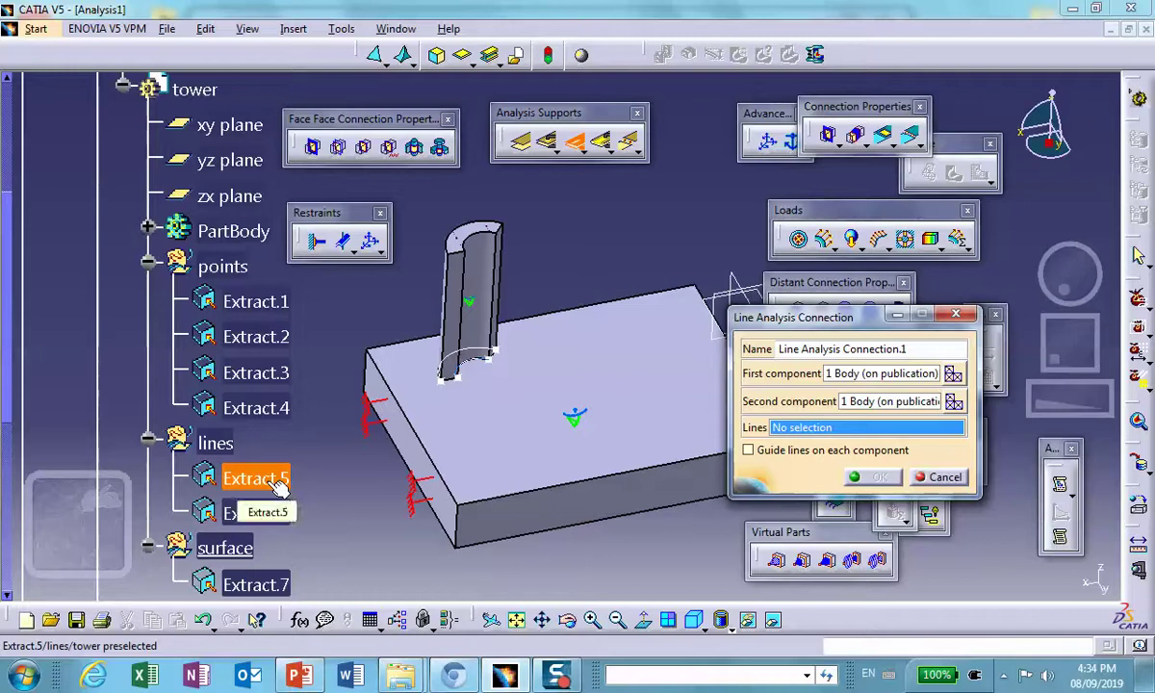
click(274, 482)
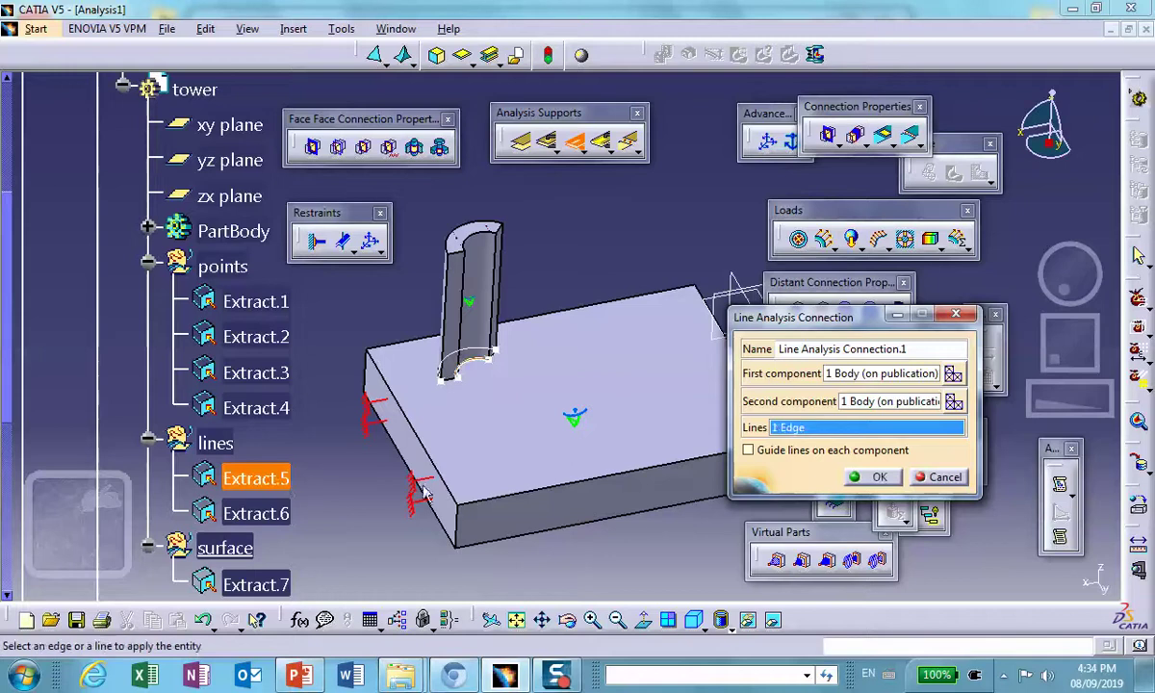
click(878, 477)
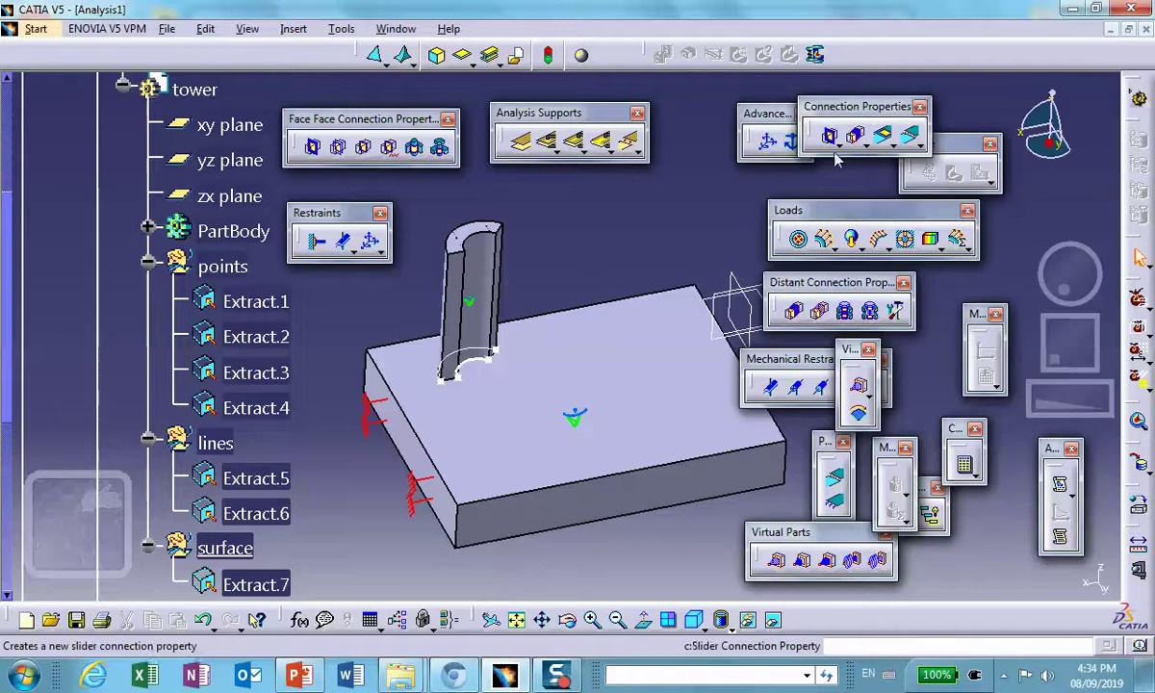
Add a second line analysis connection between tower and base plate along Extract.6
click(576, 142)
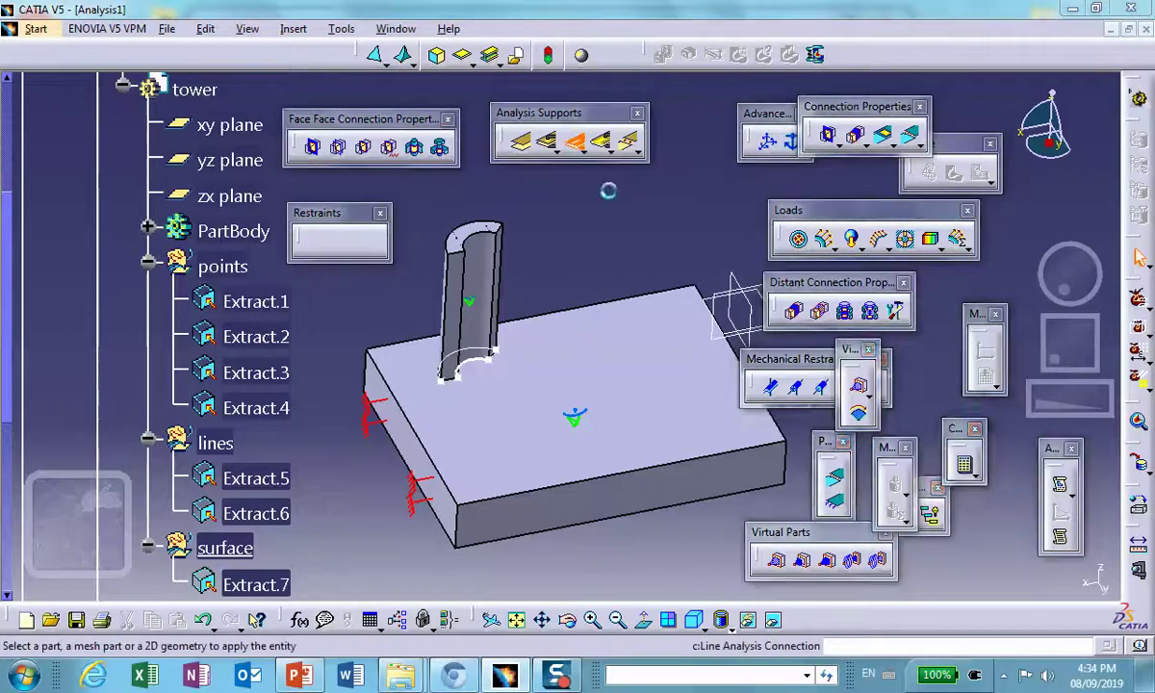
click(481, 280)
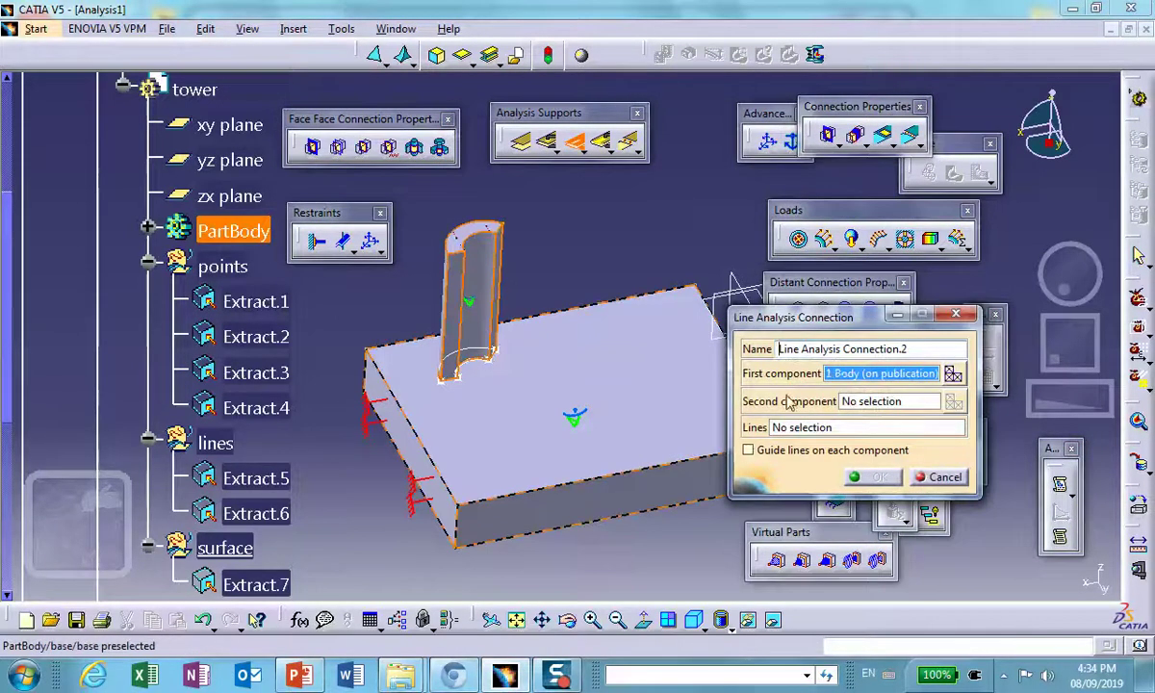
click(851, 401)
click(724, 404)
click(780, 430)
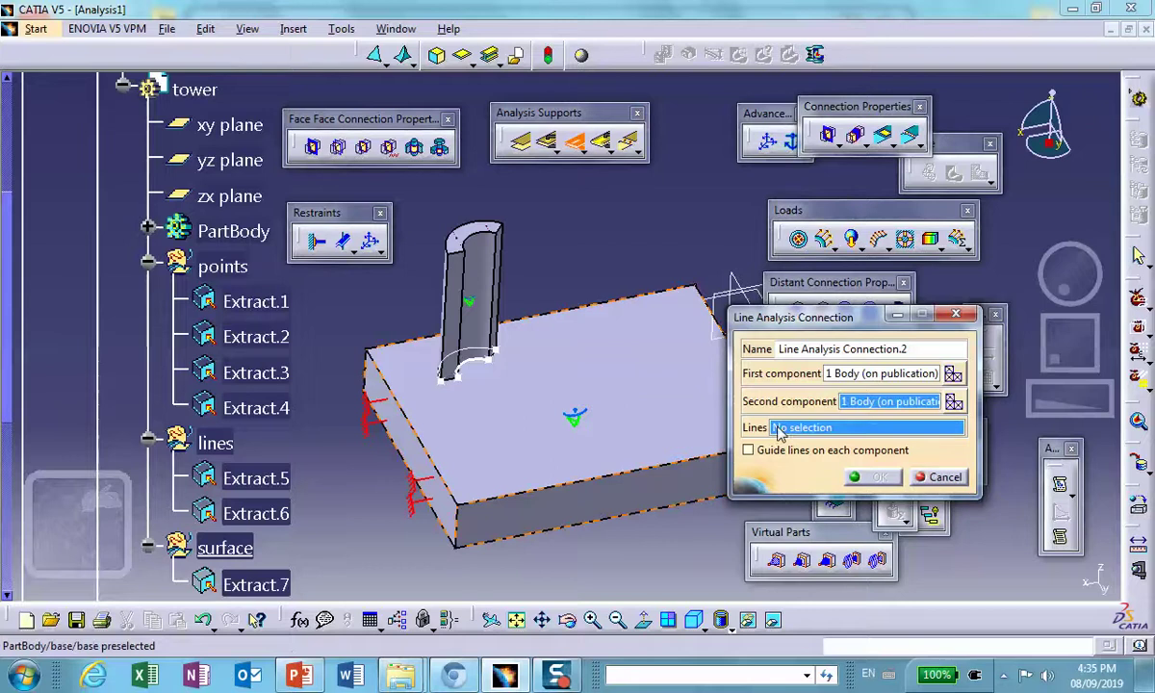
click(279, 519)
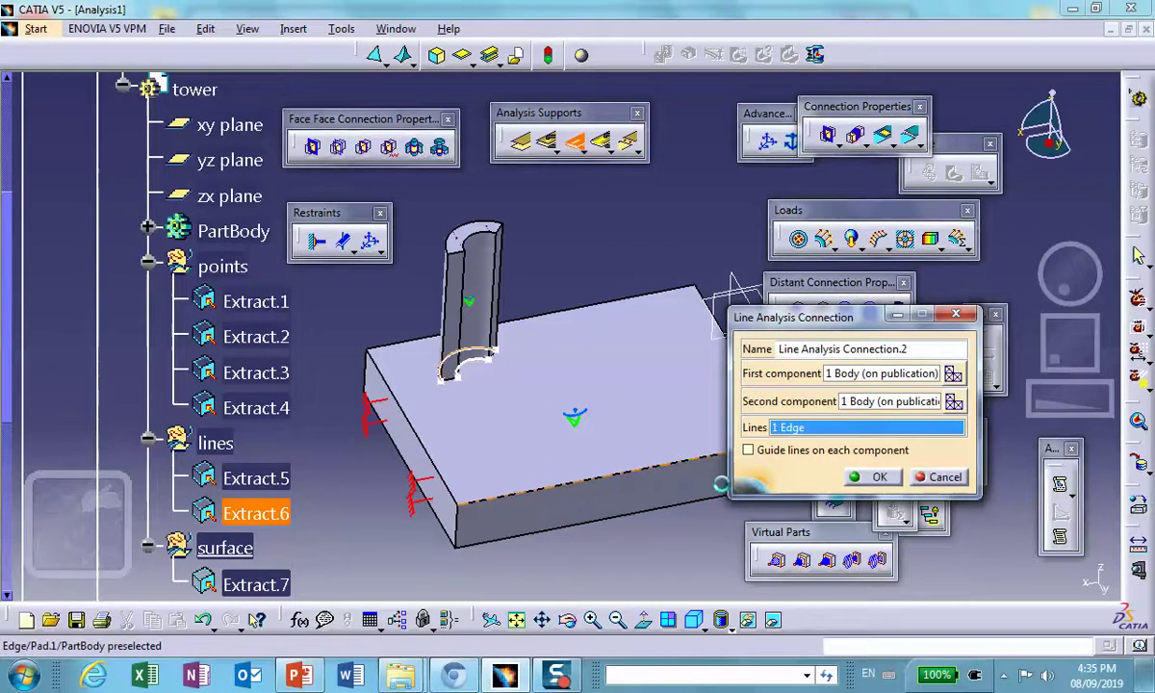
click(874, 477)
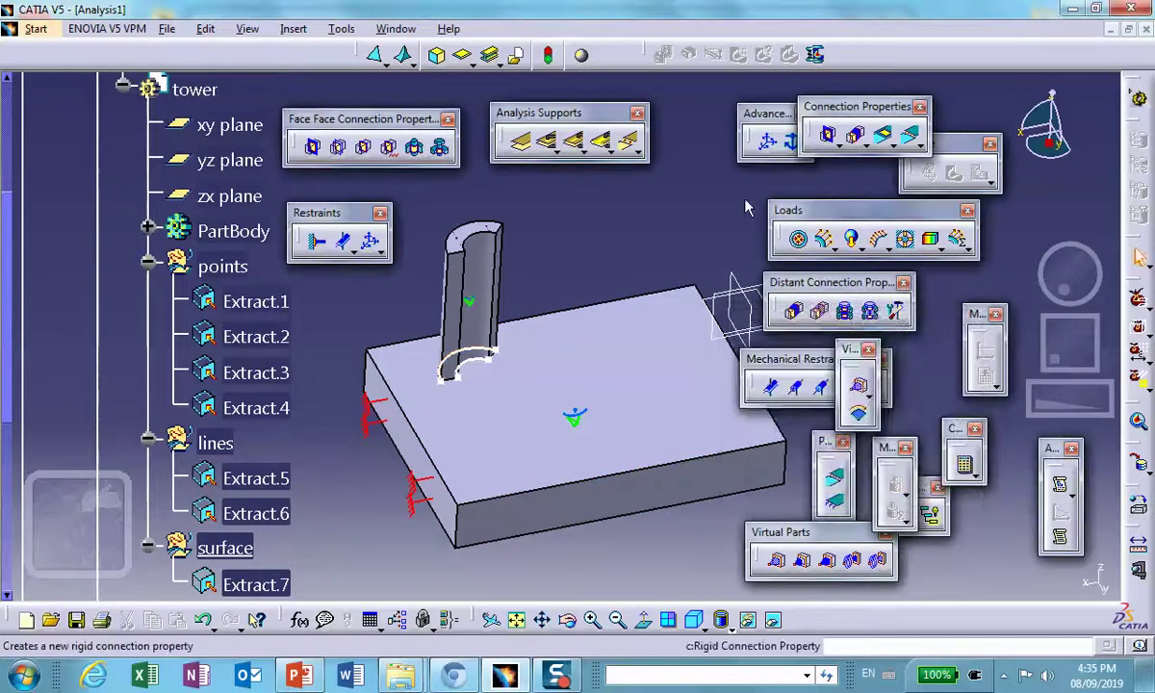
Create a surface analysis connection between tower and base plate on the Extract.7 face
click(636, 151)
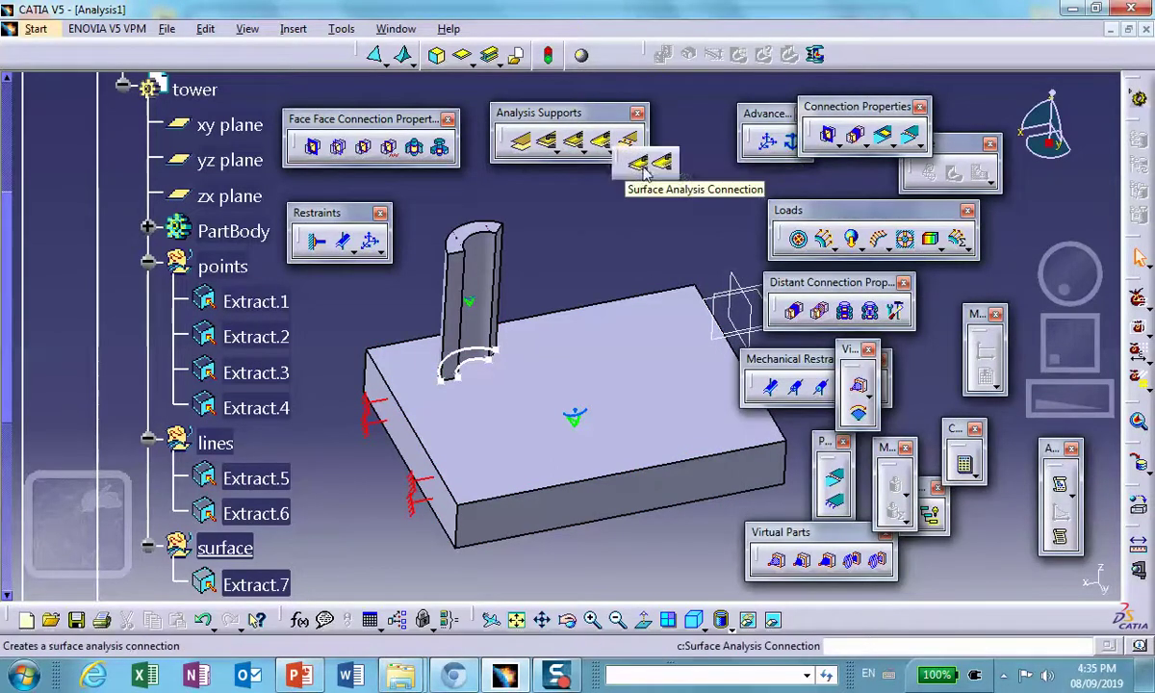
click(640, 165)
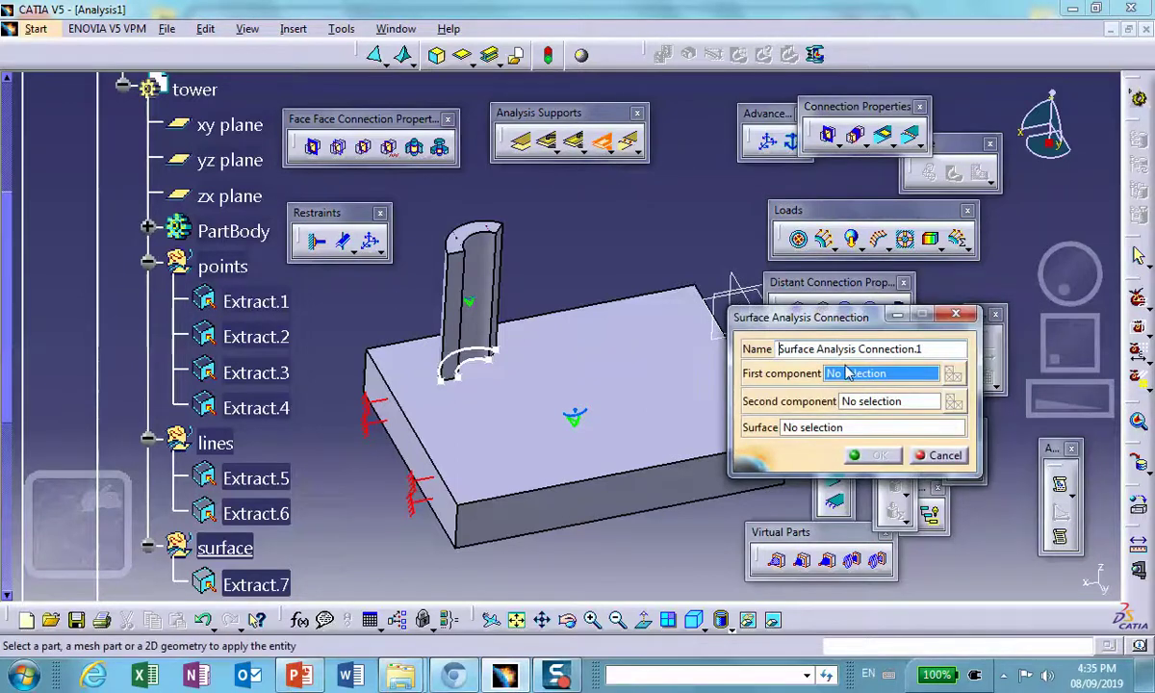
click(481, 256)
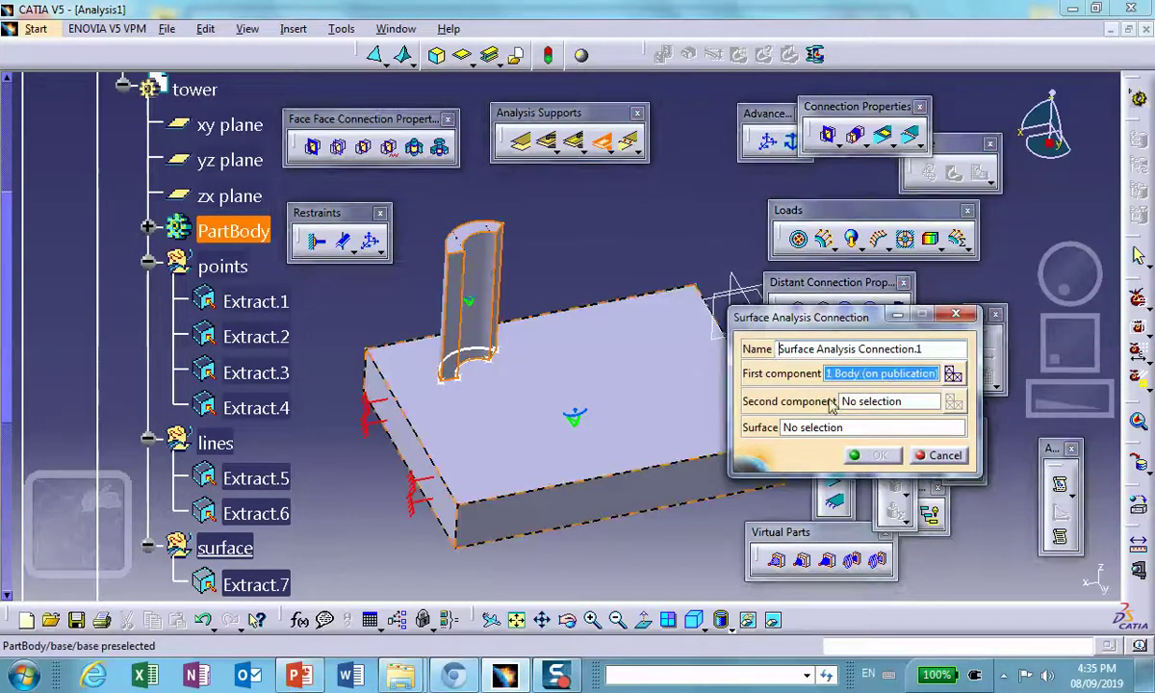
click(869, 405)
click(616, 346)
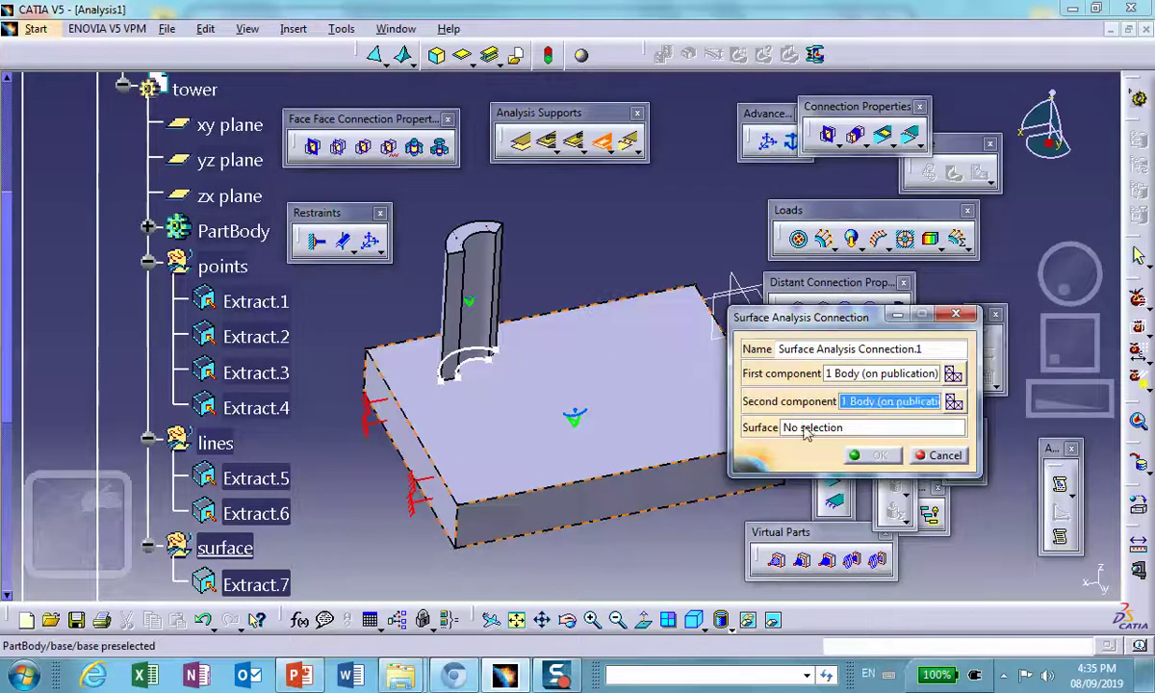
click(807, 430)
click(261, 583)
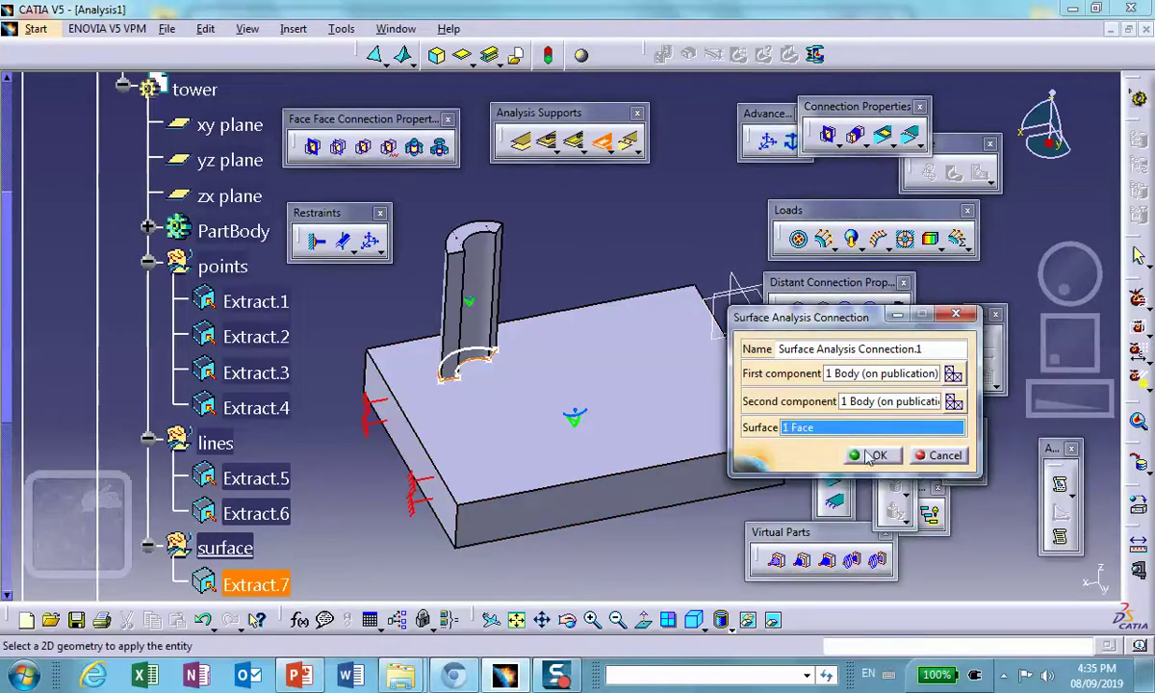
click(874, 455)
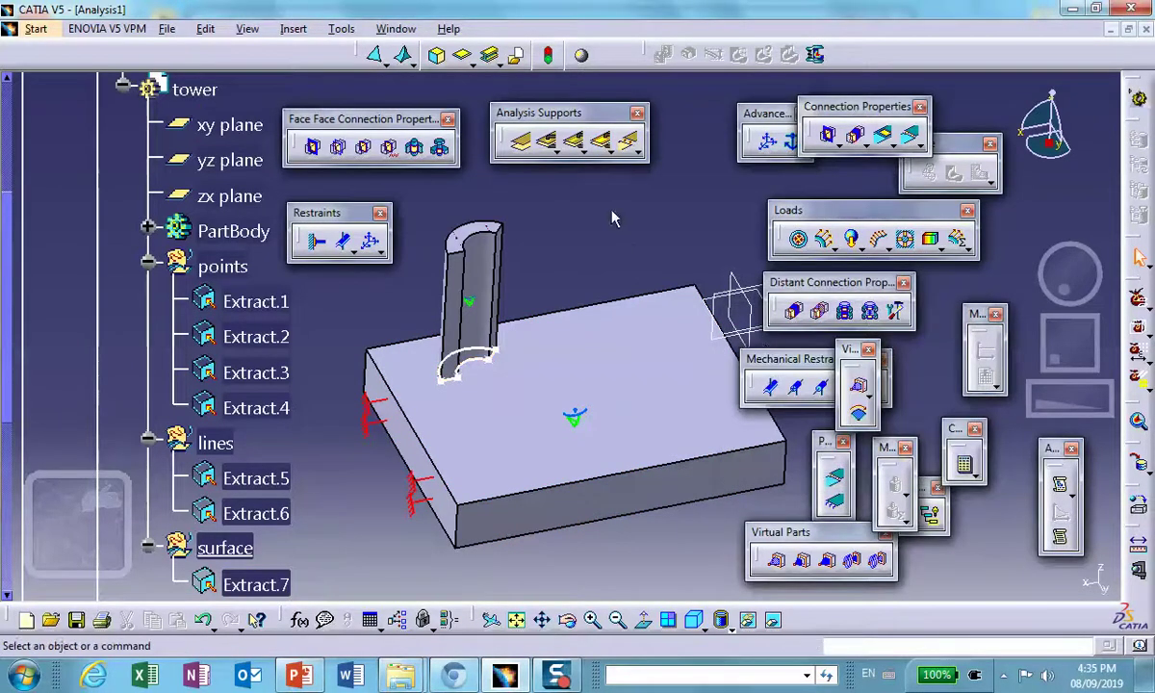
middle_drag(613, 219, 652, 220)
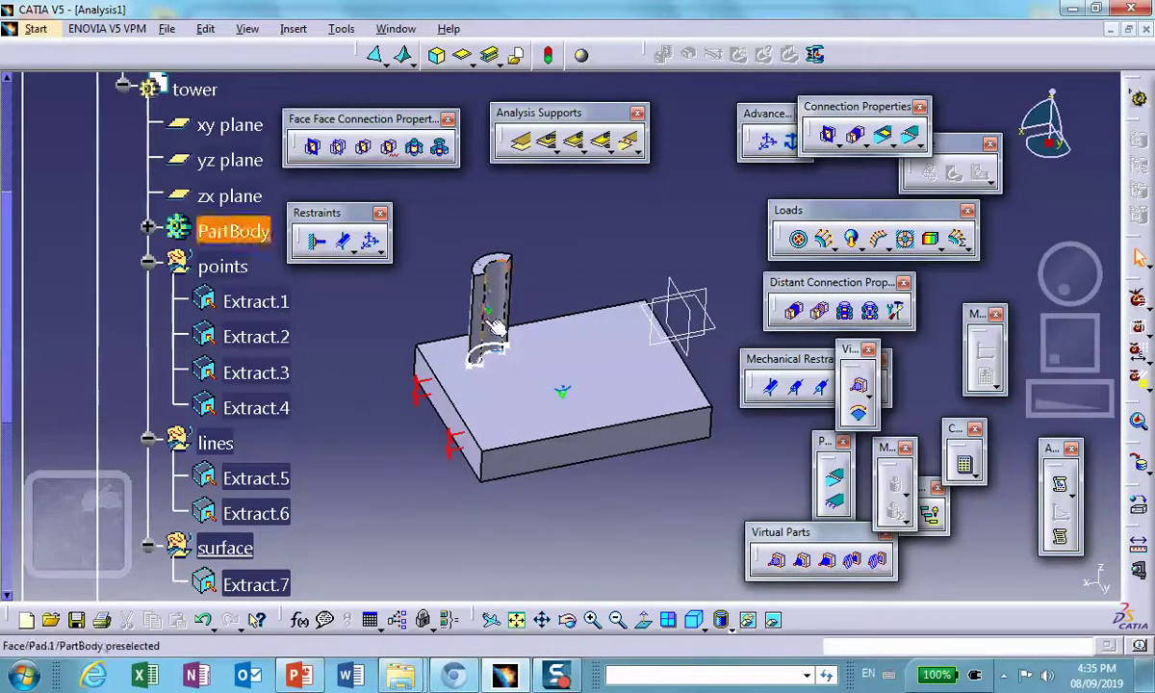
Collapse the linked product branch in the specification tree
scroll(279, 390, down, 1)
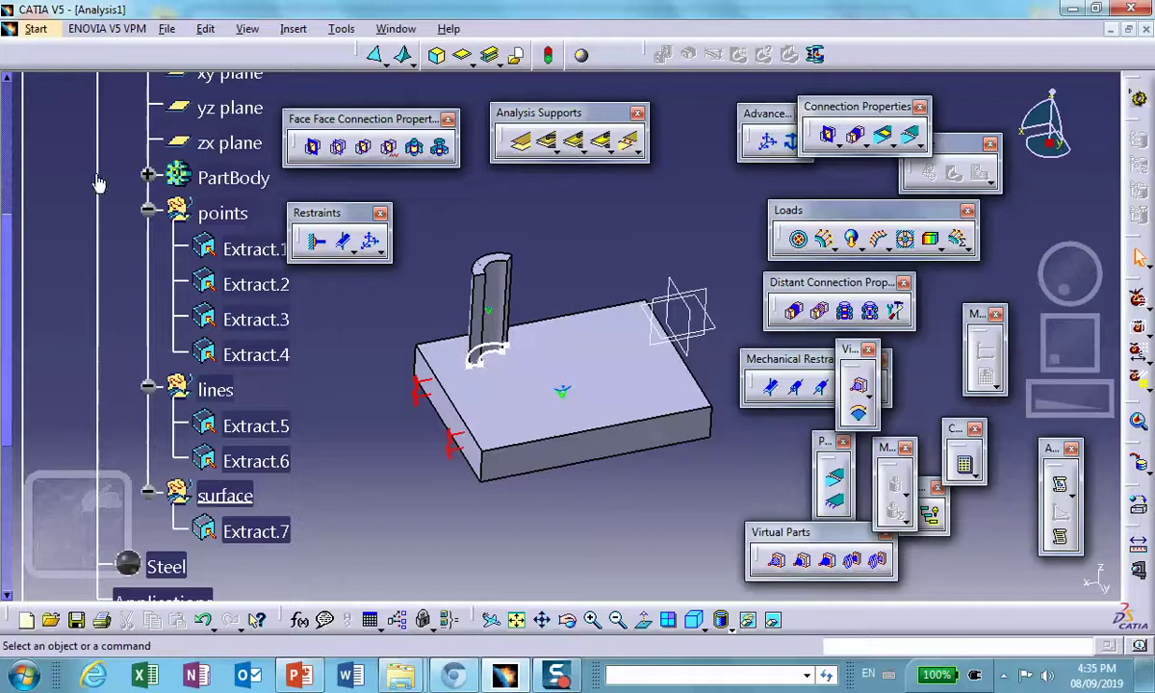
scroll(144, 240, up, 3)
scroll(92, 149, up, 5)
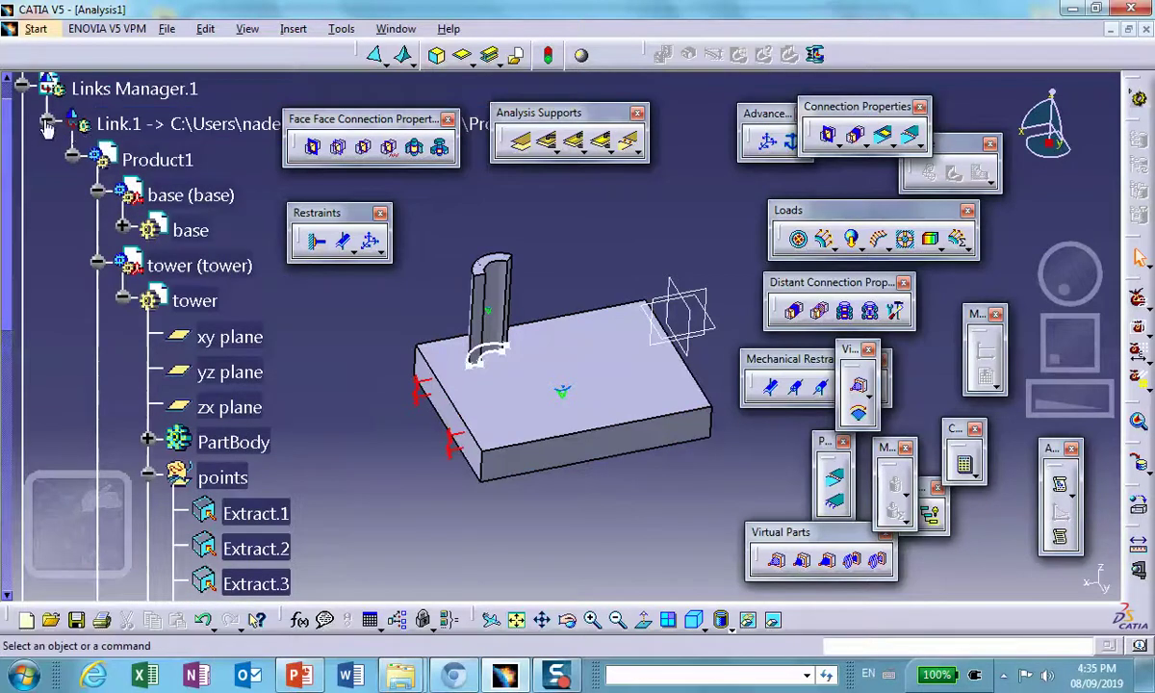
click(46, 125)
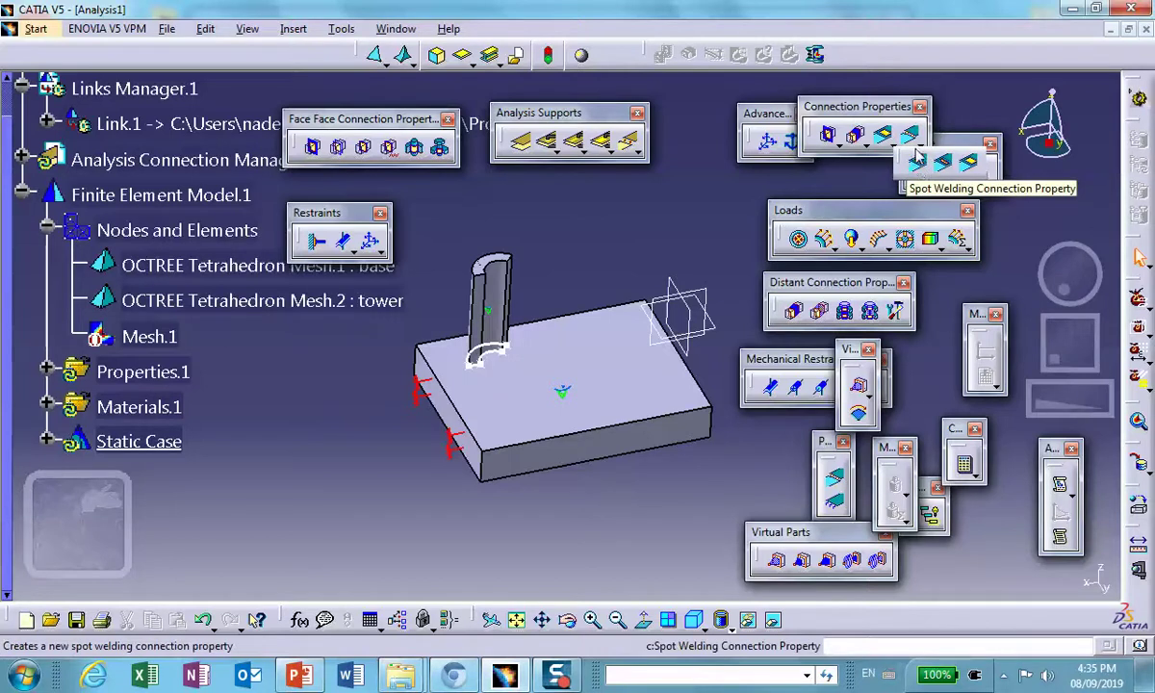
Add a rigid spot welding connection on Point Analysis Connection.1
click(917, 170)
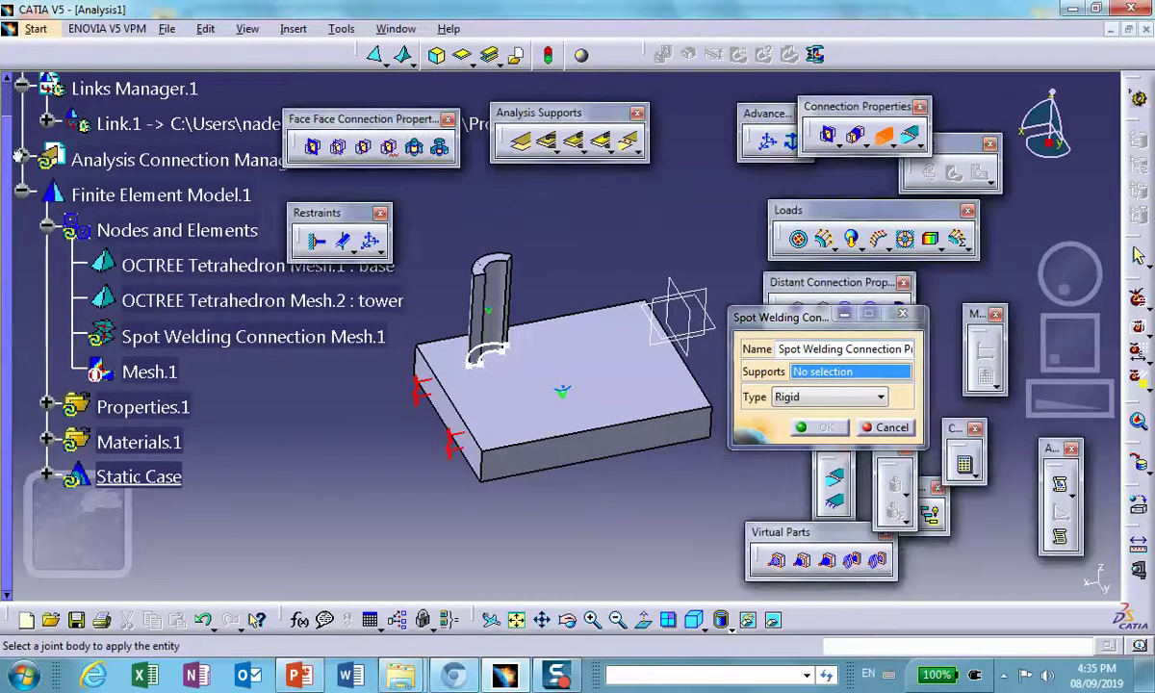
click(20, 160)
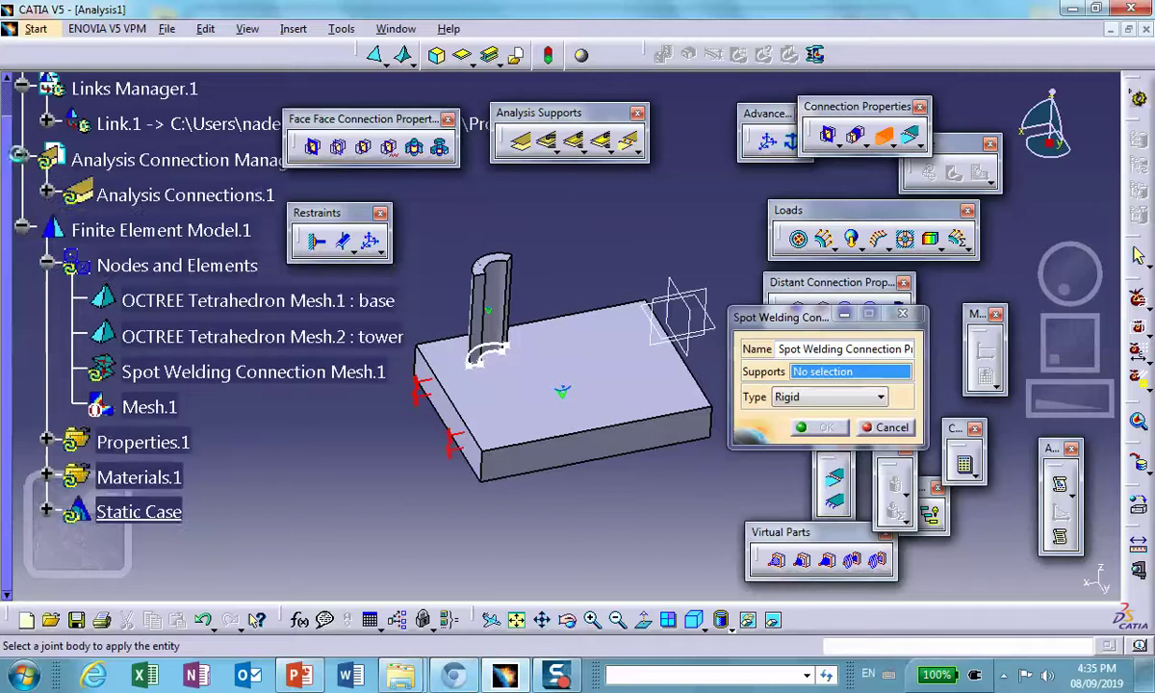
click(47, 194)
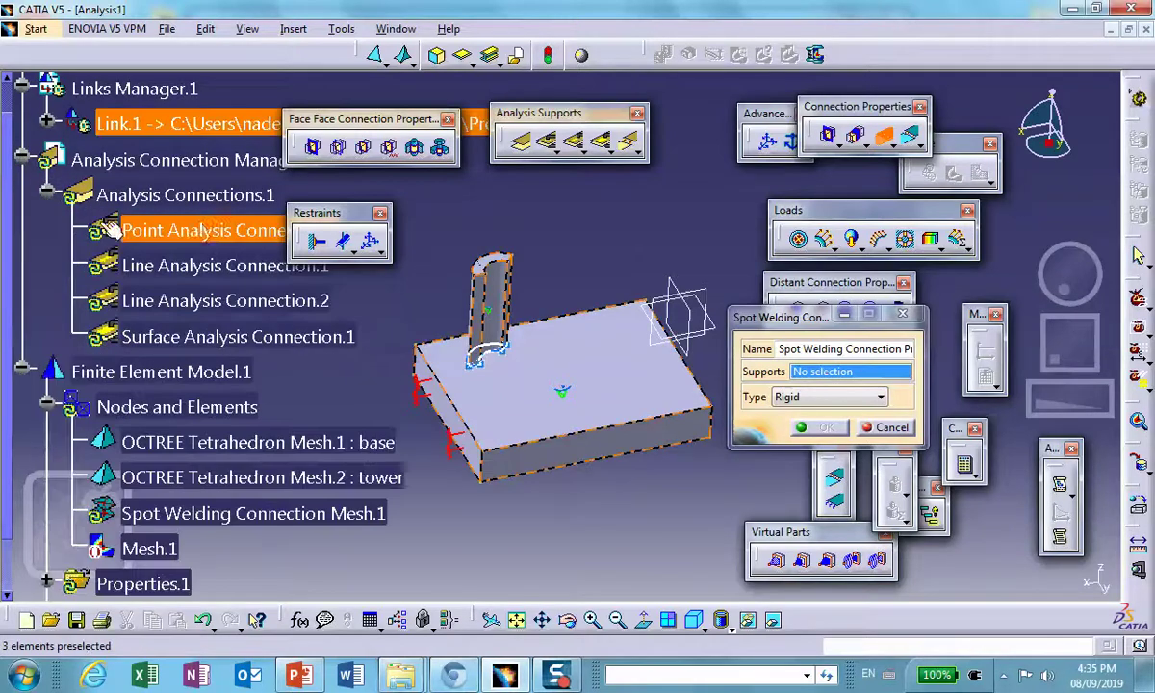
click(197, 231)
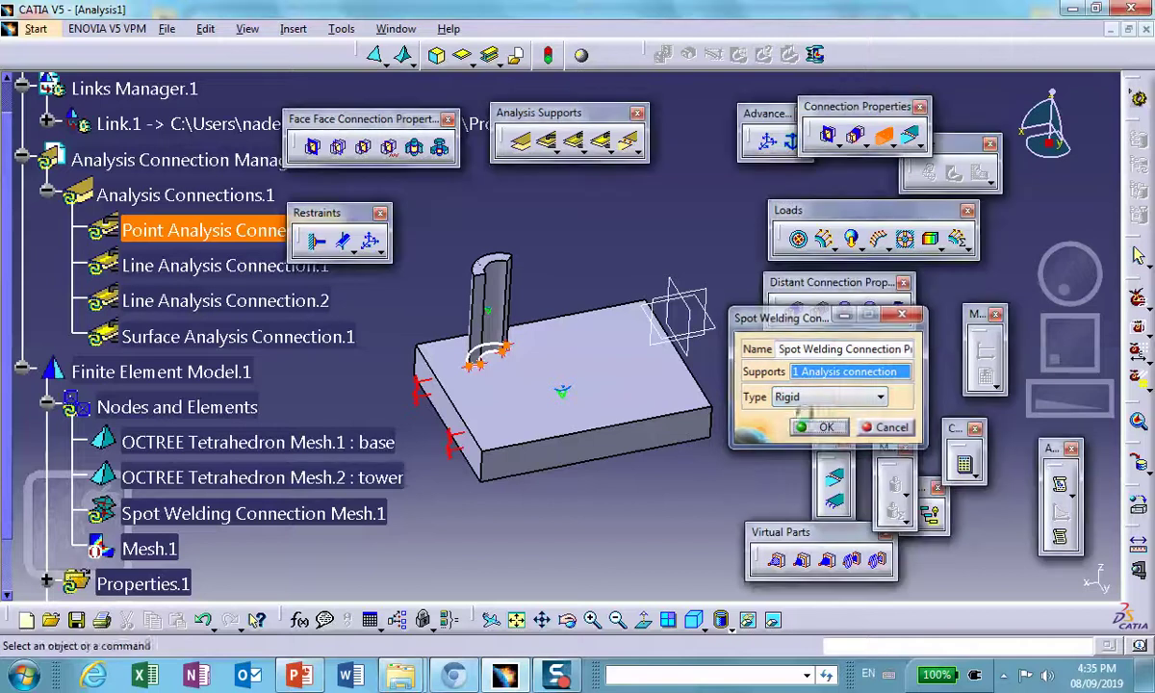
click(828, 428)
middle_drag(534, 207, 515, 221)
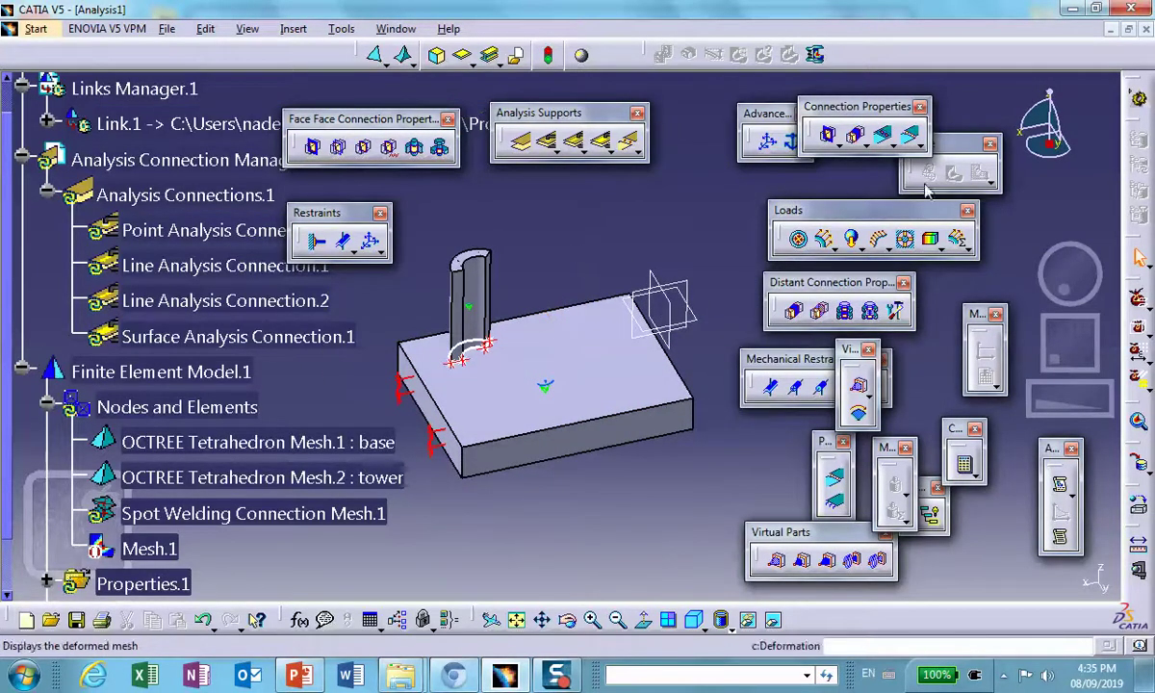
click(964, 465)
Compute the whole analysis, then display and animate the deformed mesh of plate and tower
click(1001, 570)
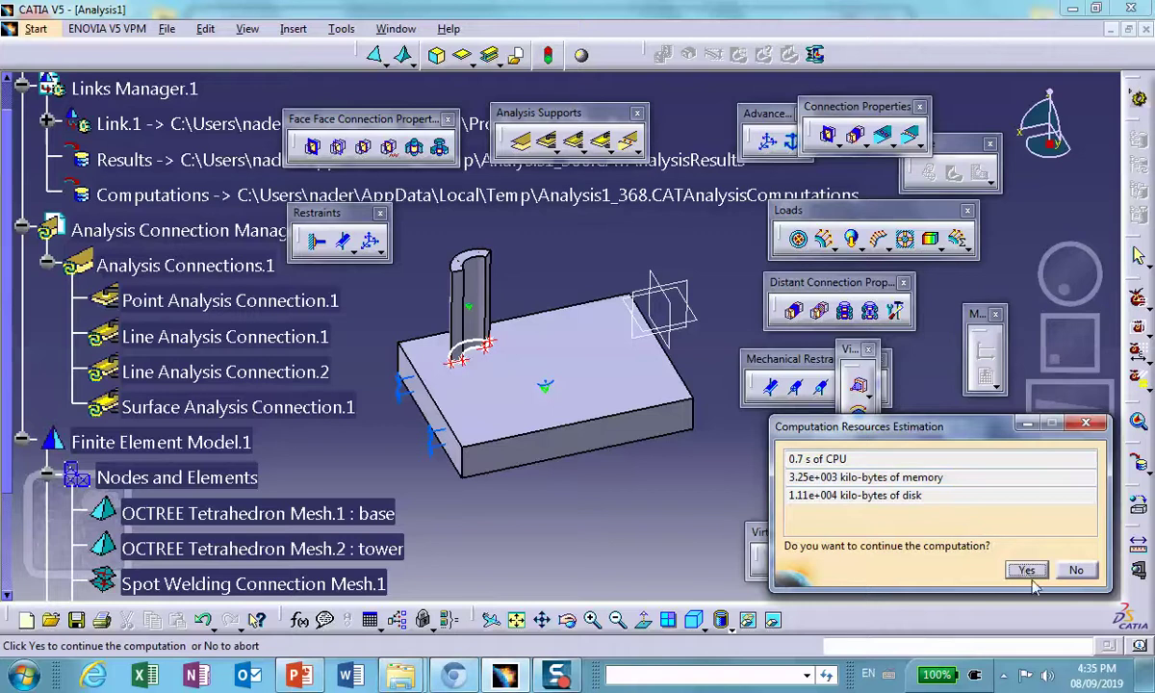
click(1029, 570)
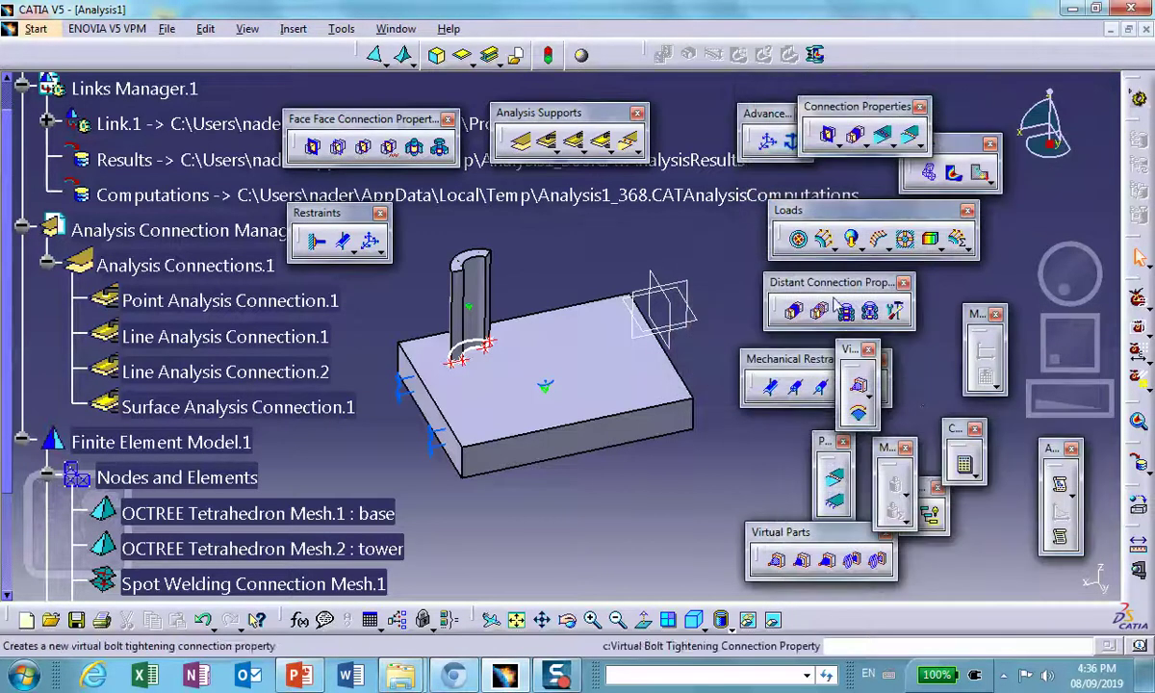
click(927, 173)
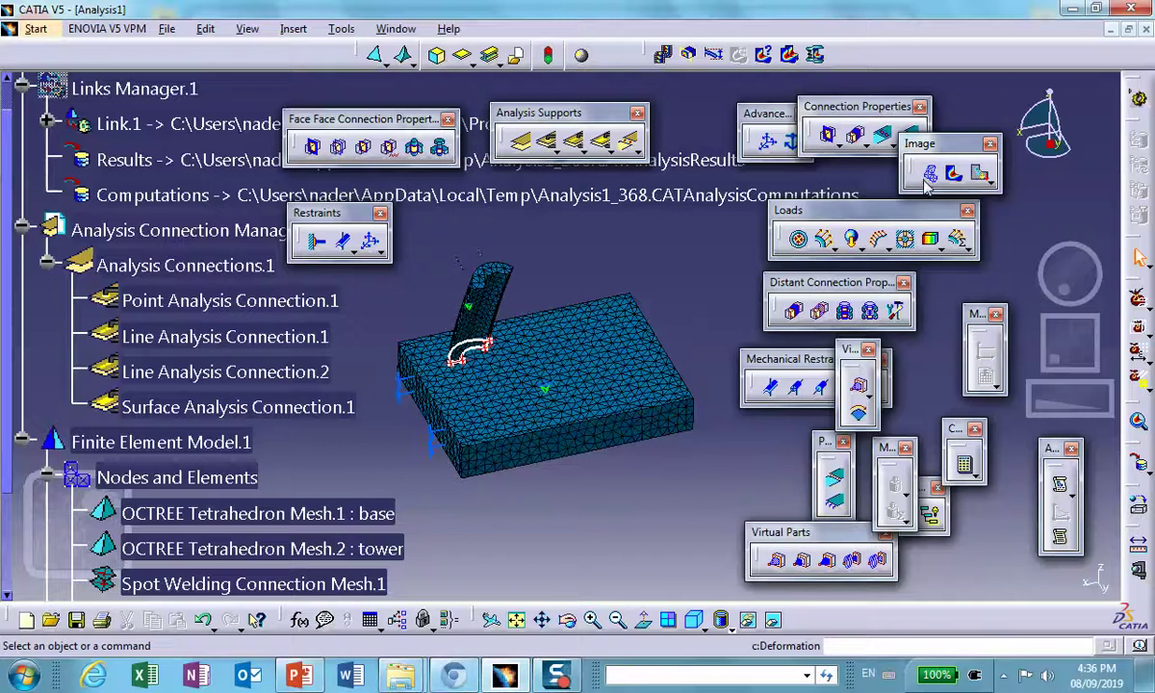
click(666, 56)
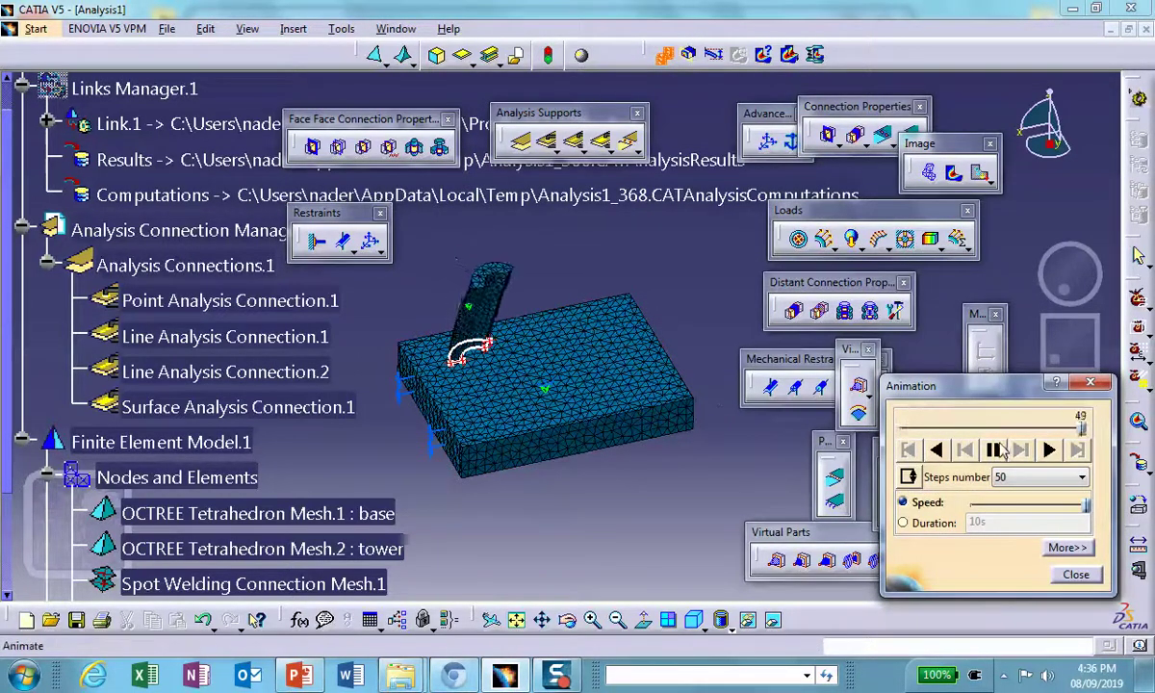
click(908, 450)
click(1075, 576)
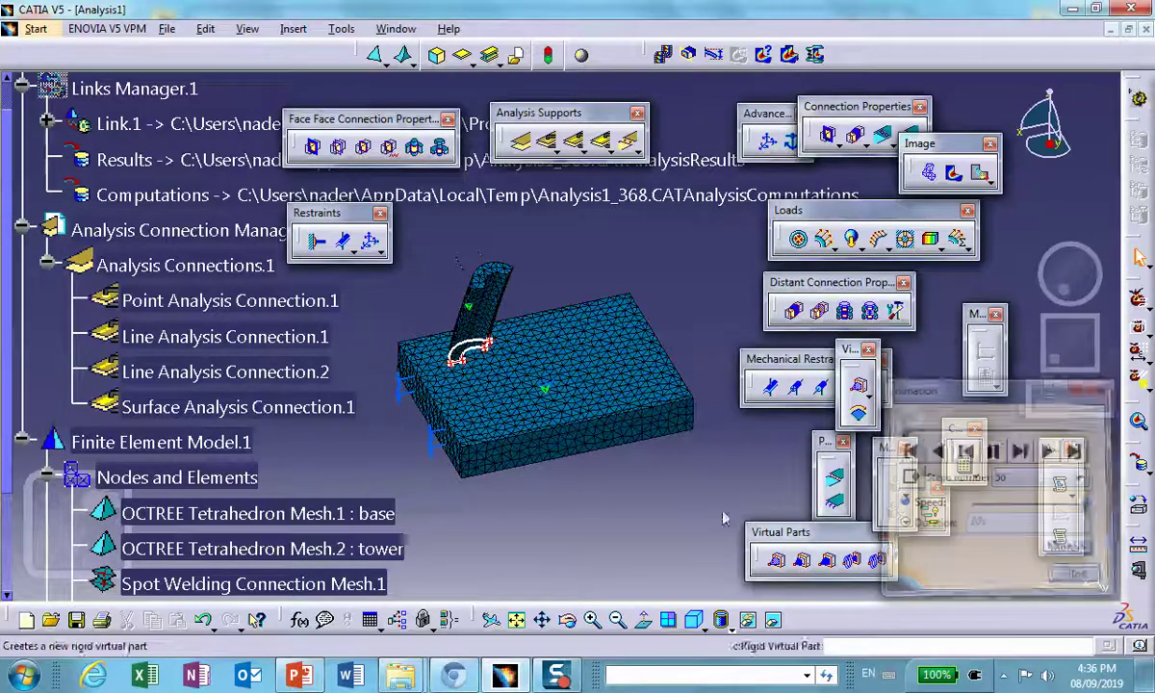
scroll(609, 483, down, 5)
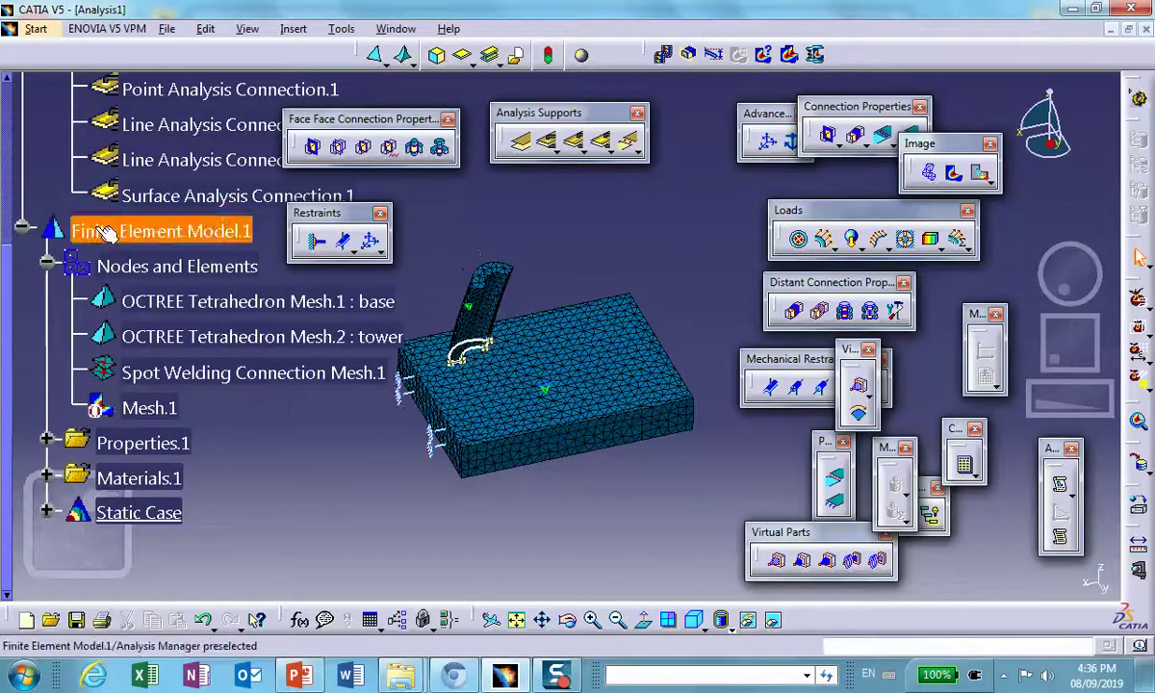
Delete Spot Welding Connection Property.1 from Properties.1
scroll(68, 452, down, 3)
click(46, 335)
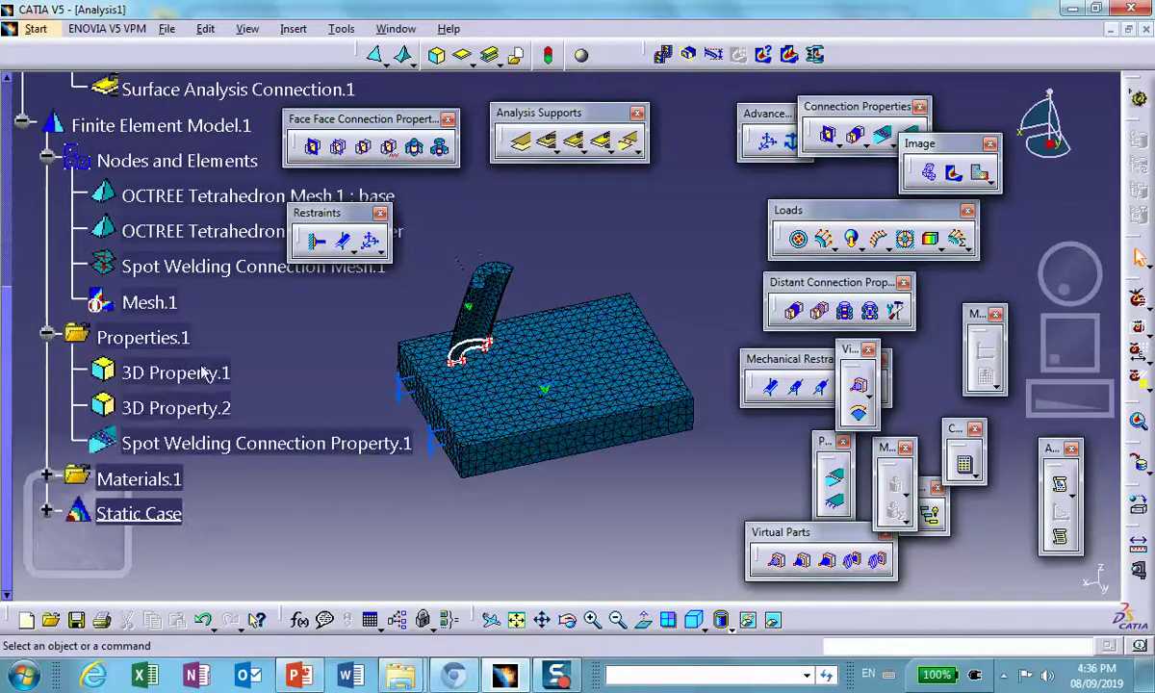
scroll(246, 332, down, 2)
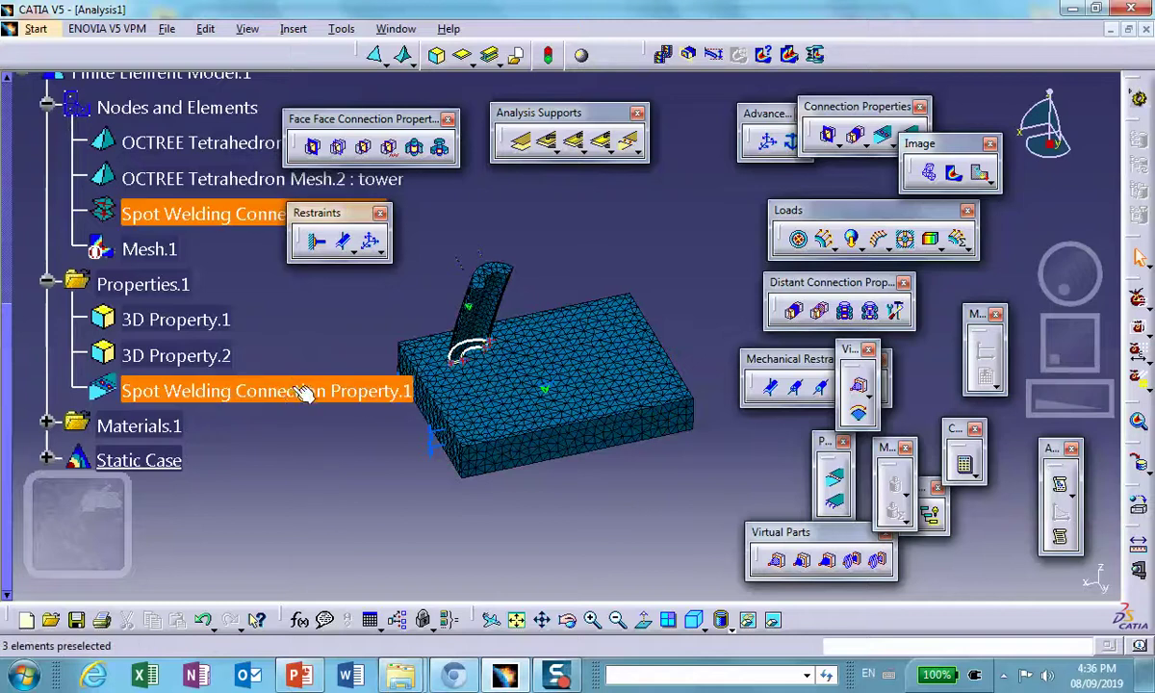
click(304, 393)
right_click(289, 387)
click(332, 341)
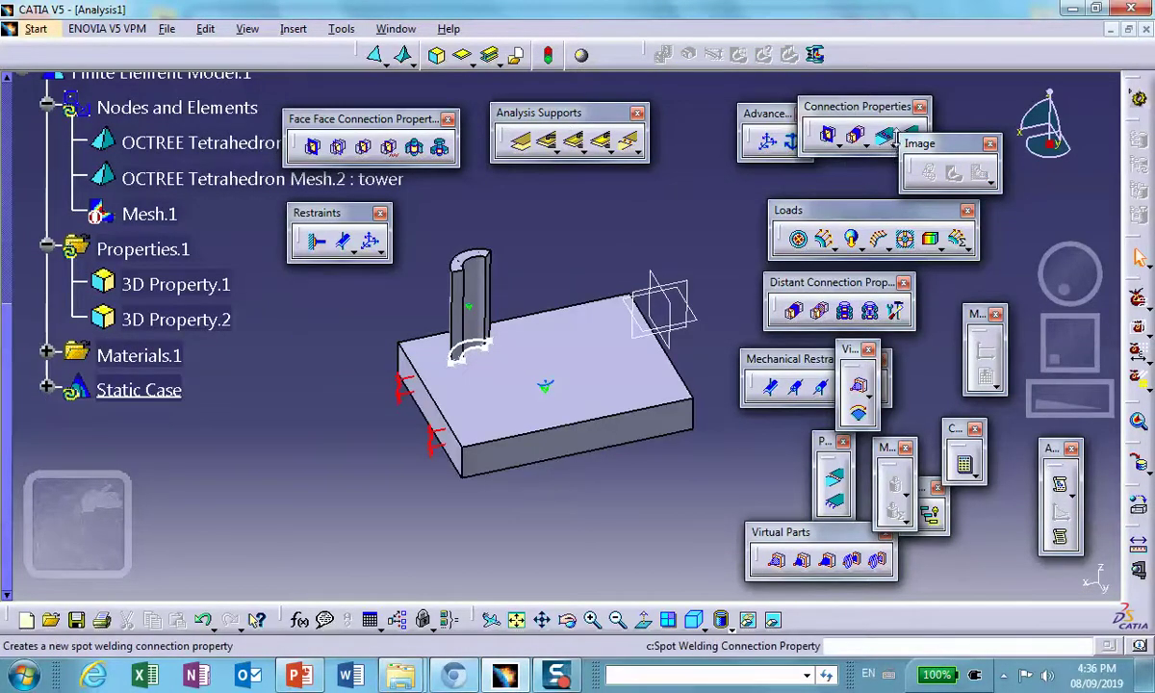
Add rigid seam welding connections on Line Analysis Connection.1 and Line Analysis Connection.2
click(896, 142)
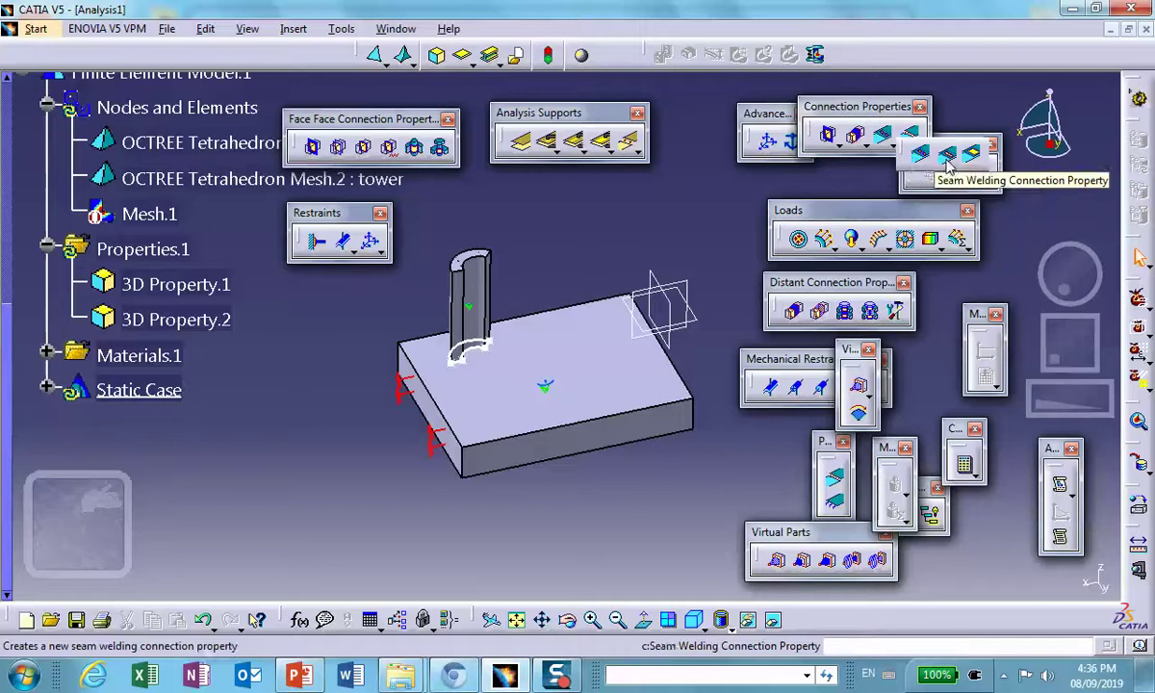
click(948, 157)
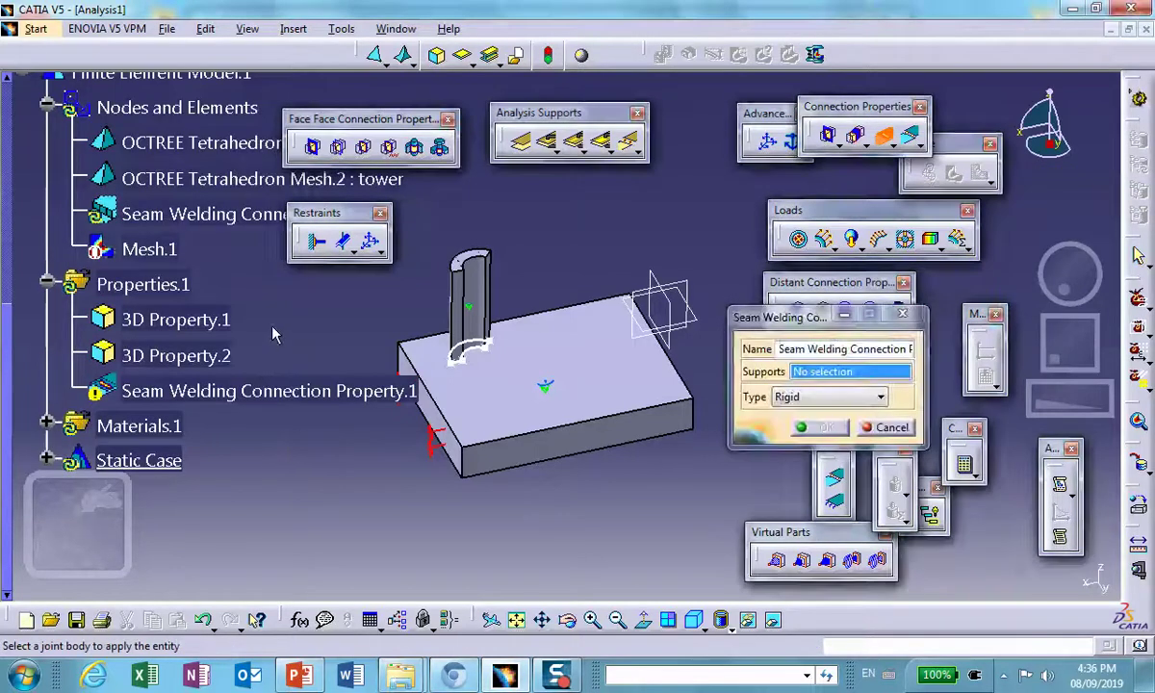
scroll(274, 335, up, 4)
scroll(212, 202, up, 2)
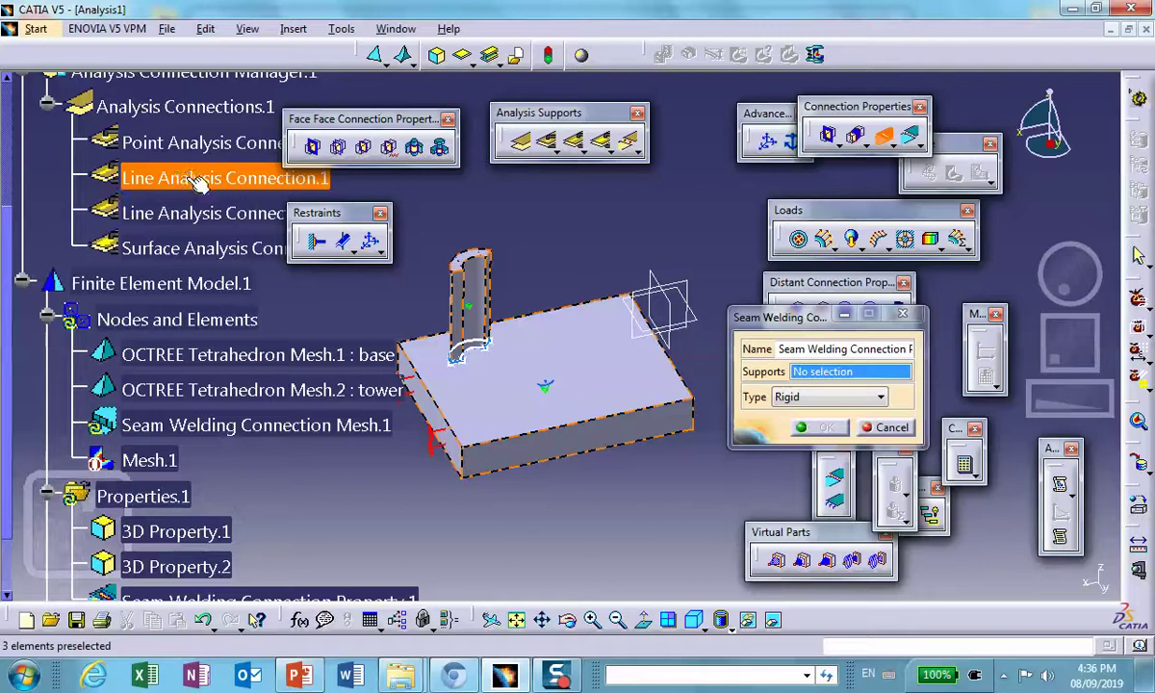
click(207, 186)
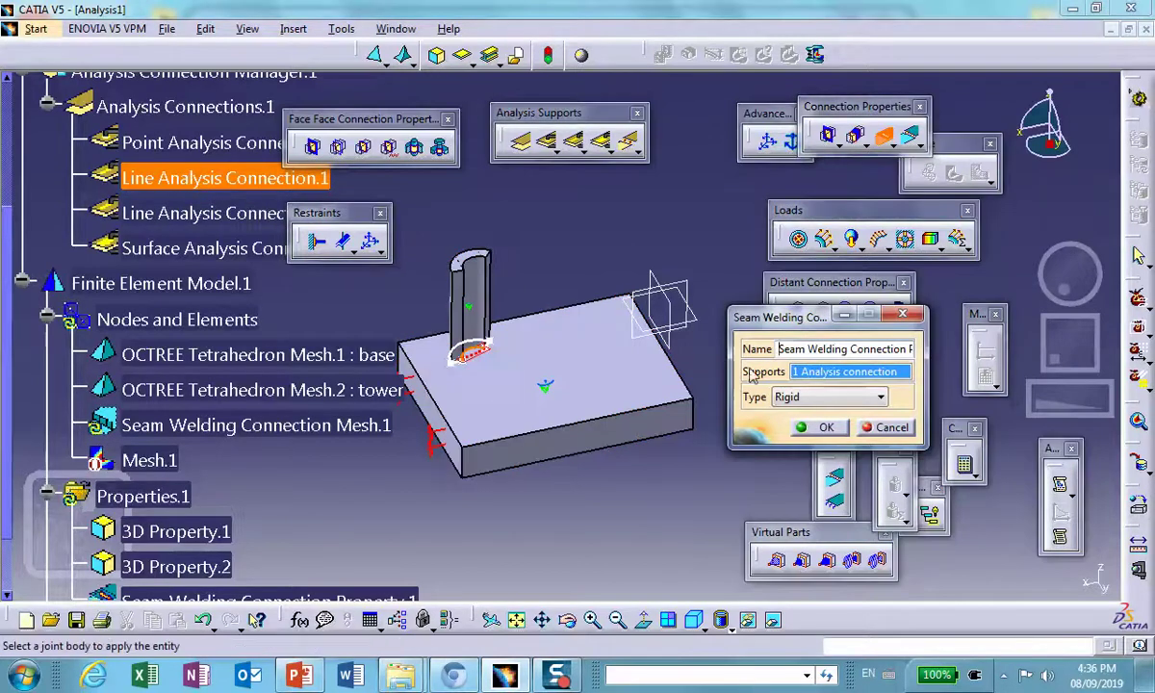
click(818, 428)
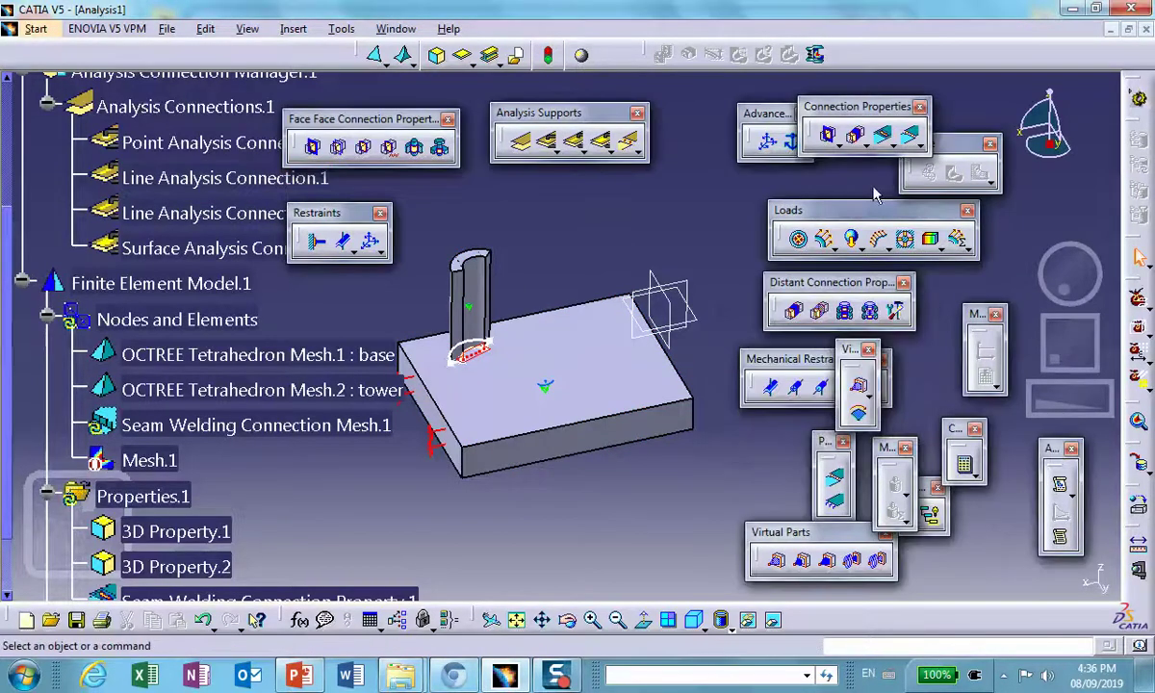
click(886, 138)
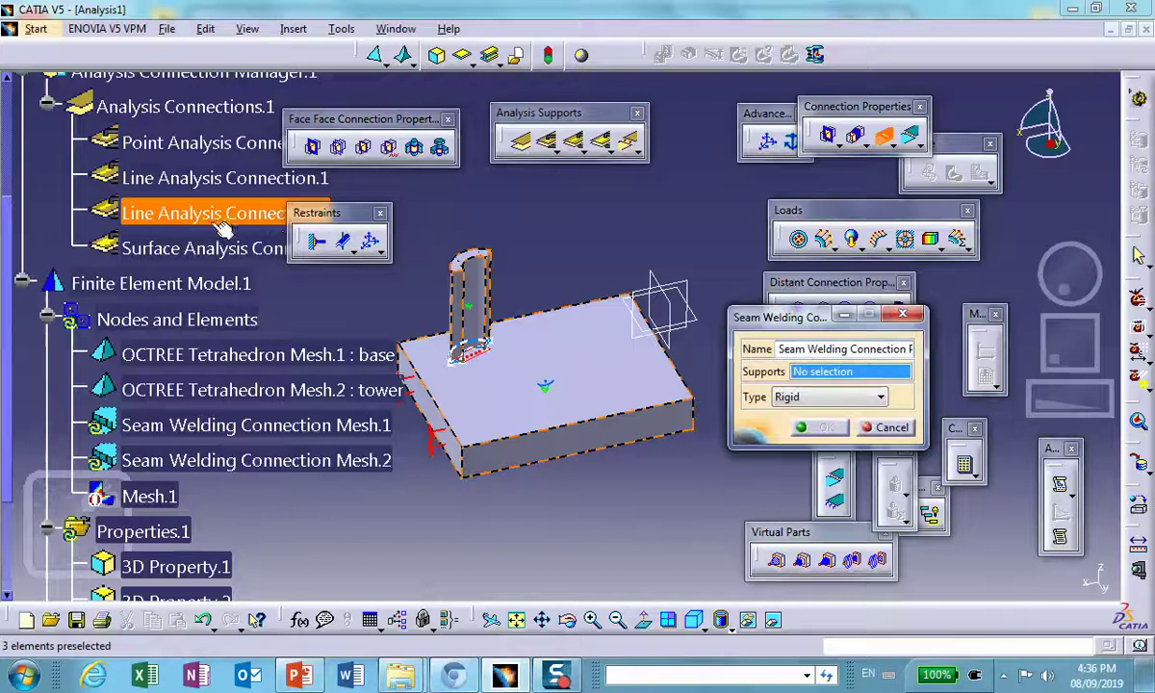
click(828, 428)
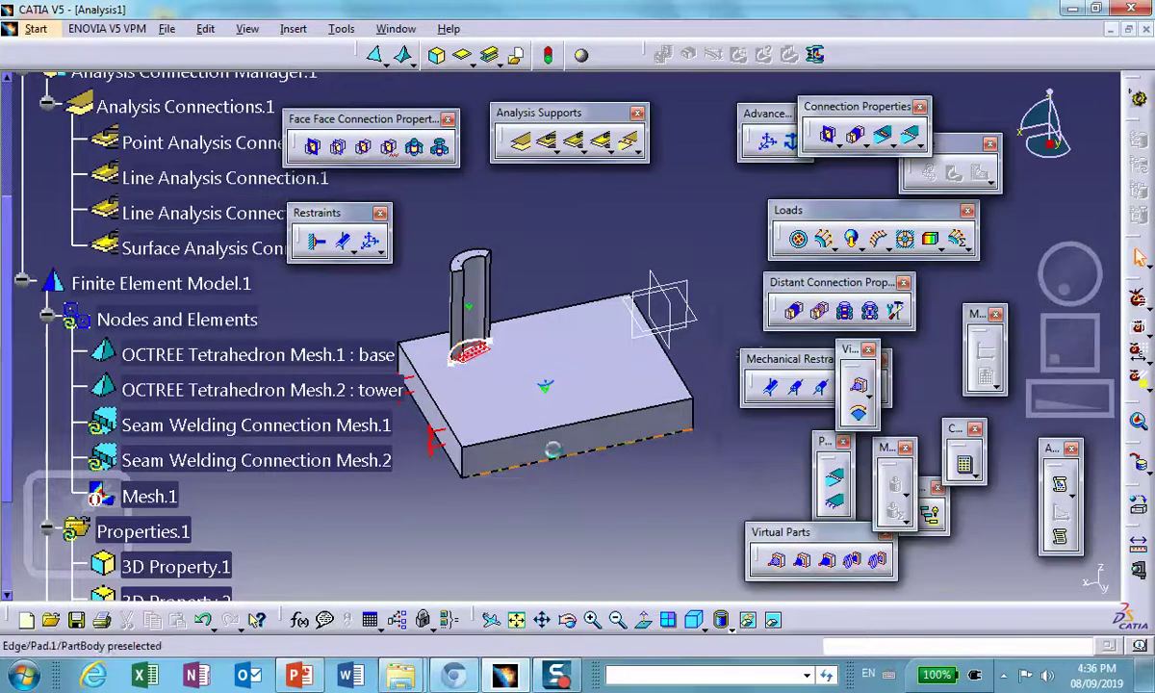
middle_drag(626, 462, 627, 364)
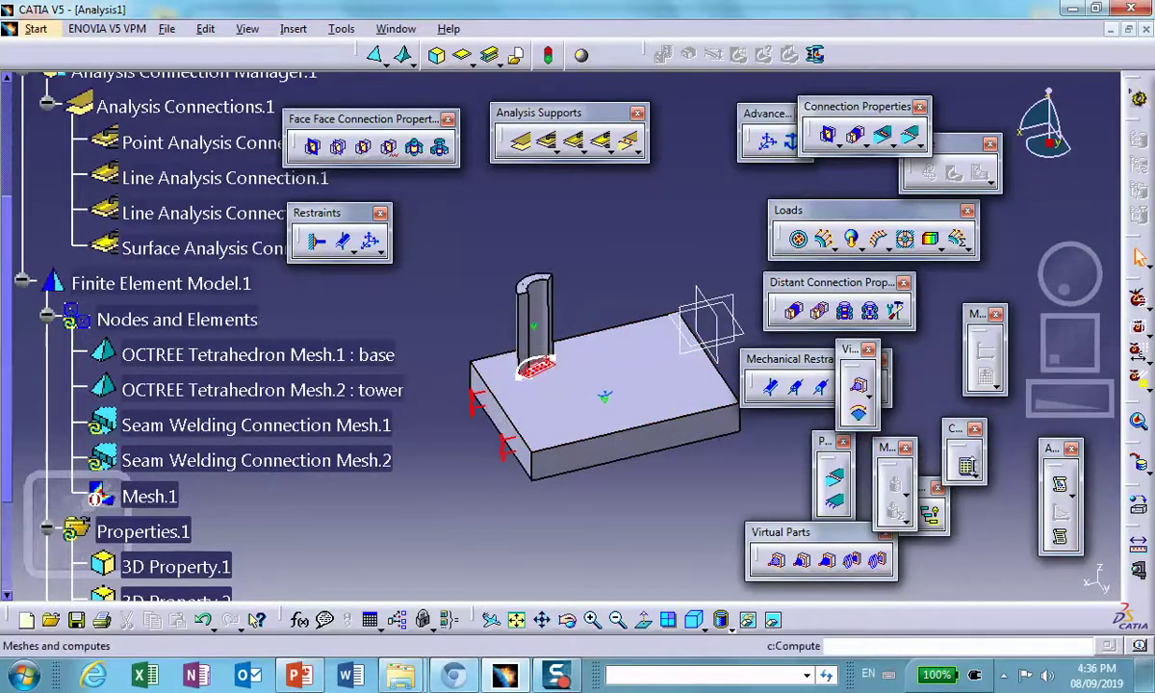
Recompute all of the analysis, accepting the computation resource estimate
click(966, 467)
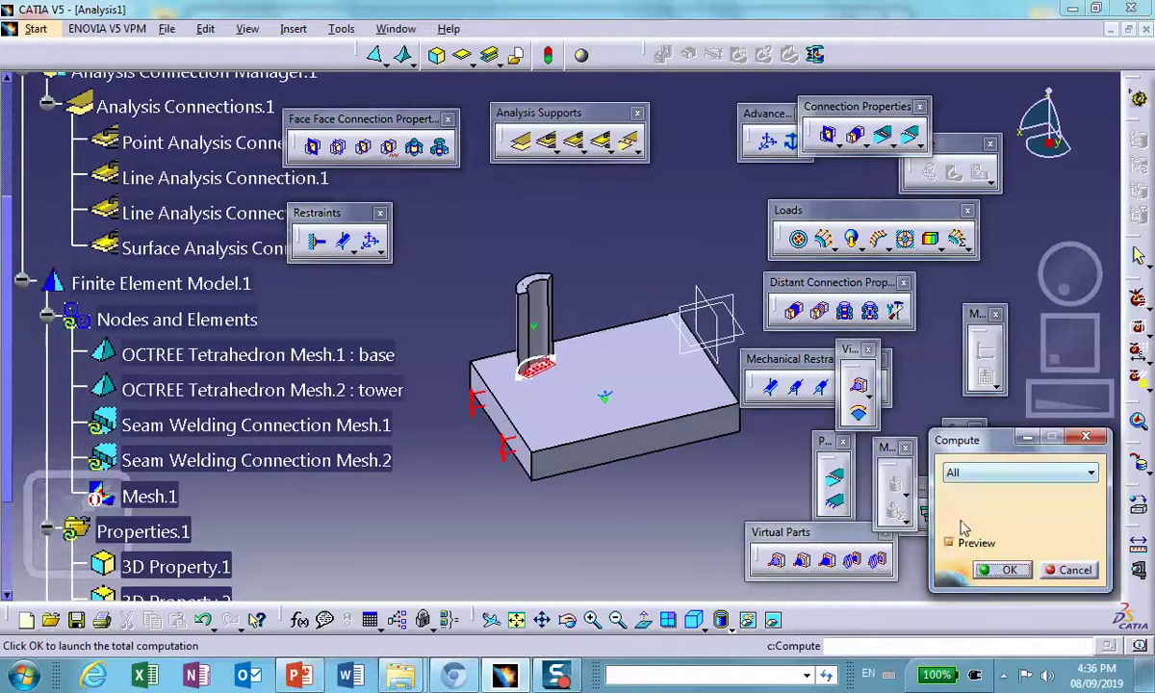
click(1001, 571)
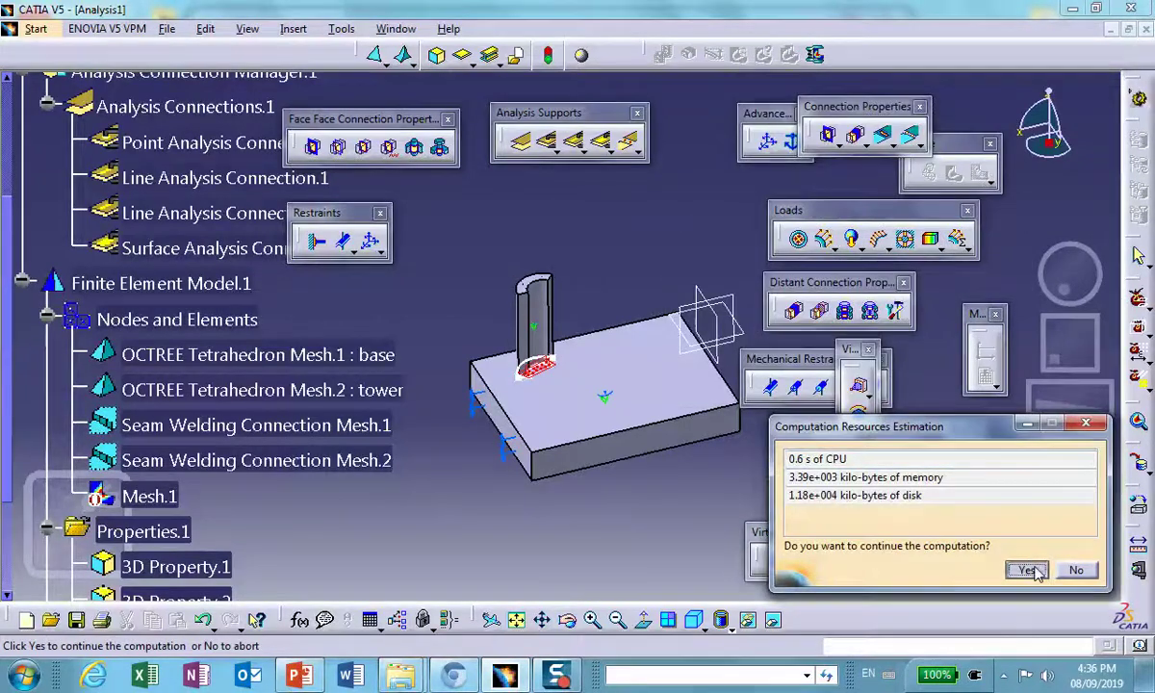
click(1026, 570)
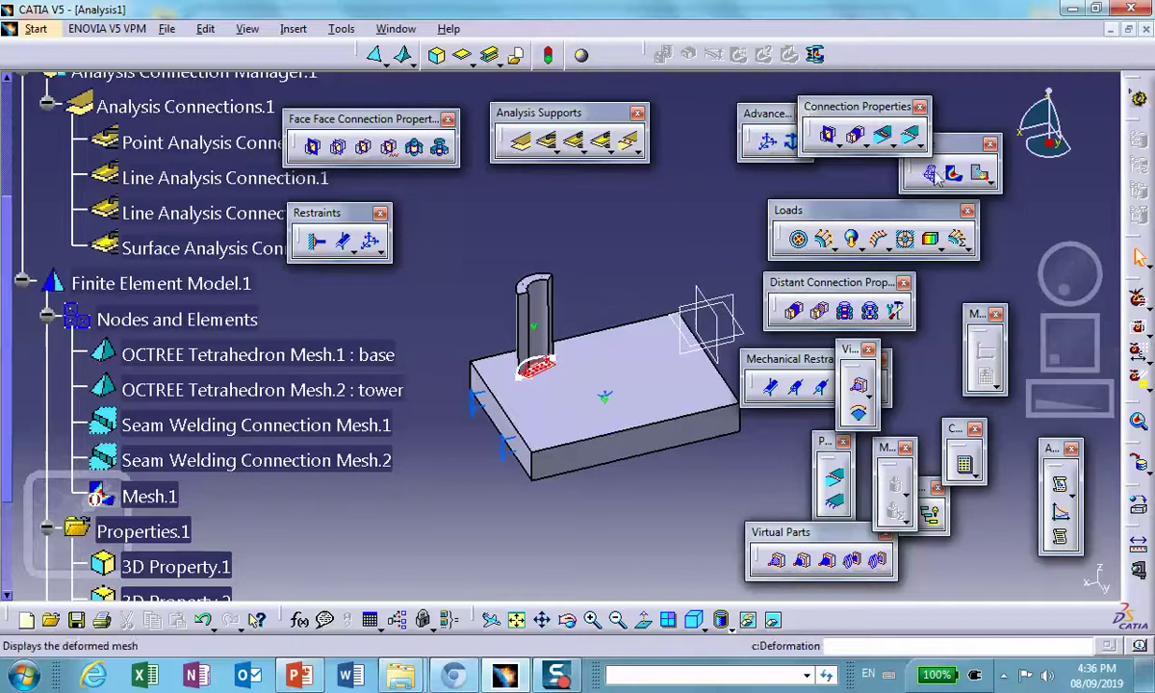
Display the deformed mesh, then bring up Seam Welding Connection Property.1's context menu
click(928, 175)
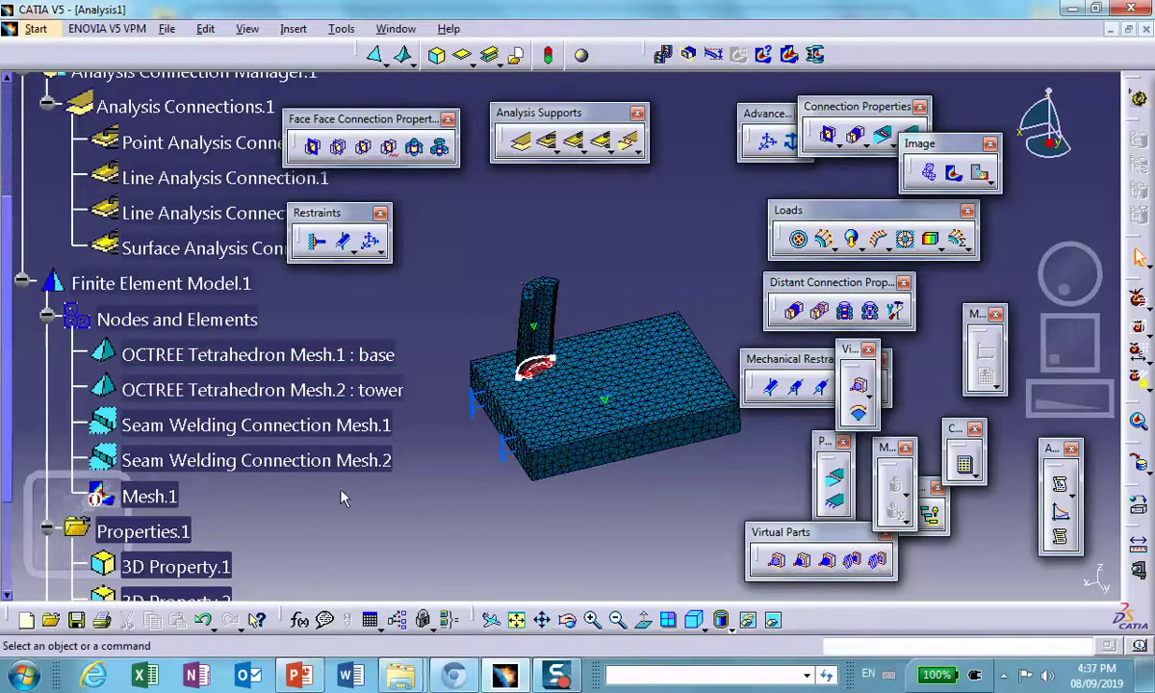
scroll(347, 503, down, 3)
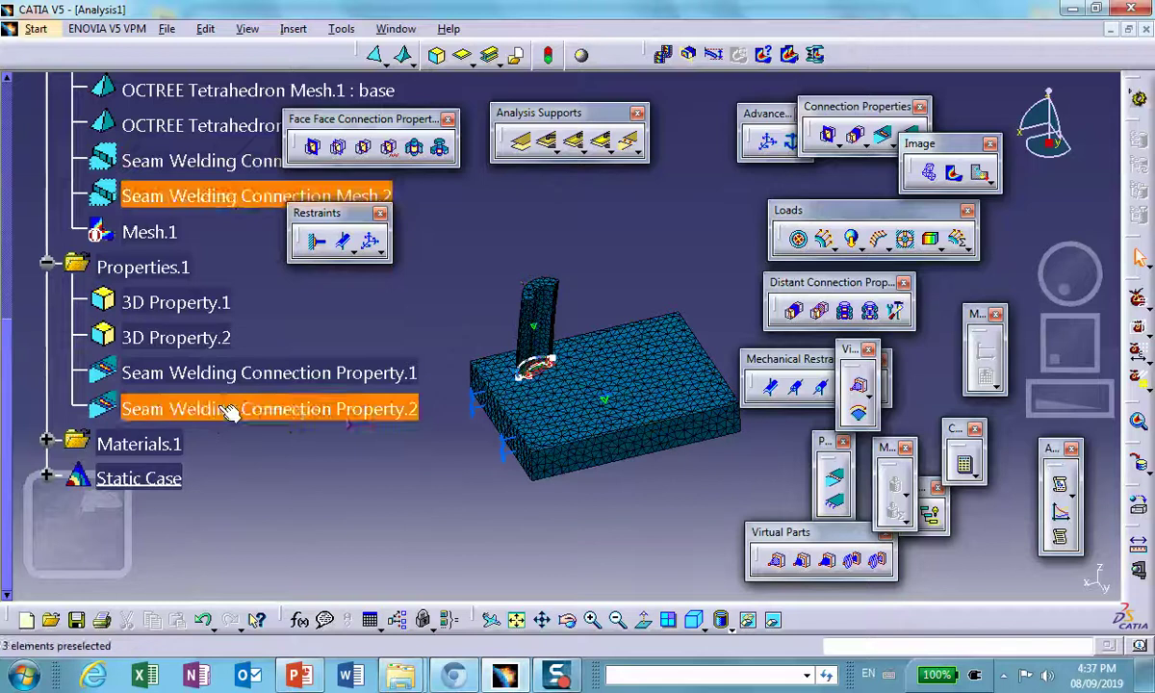
right_click(296, 375)
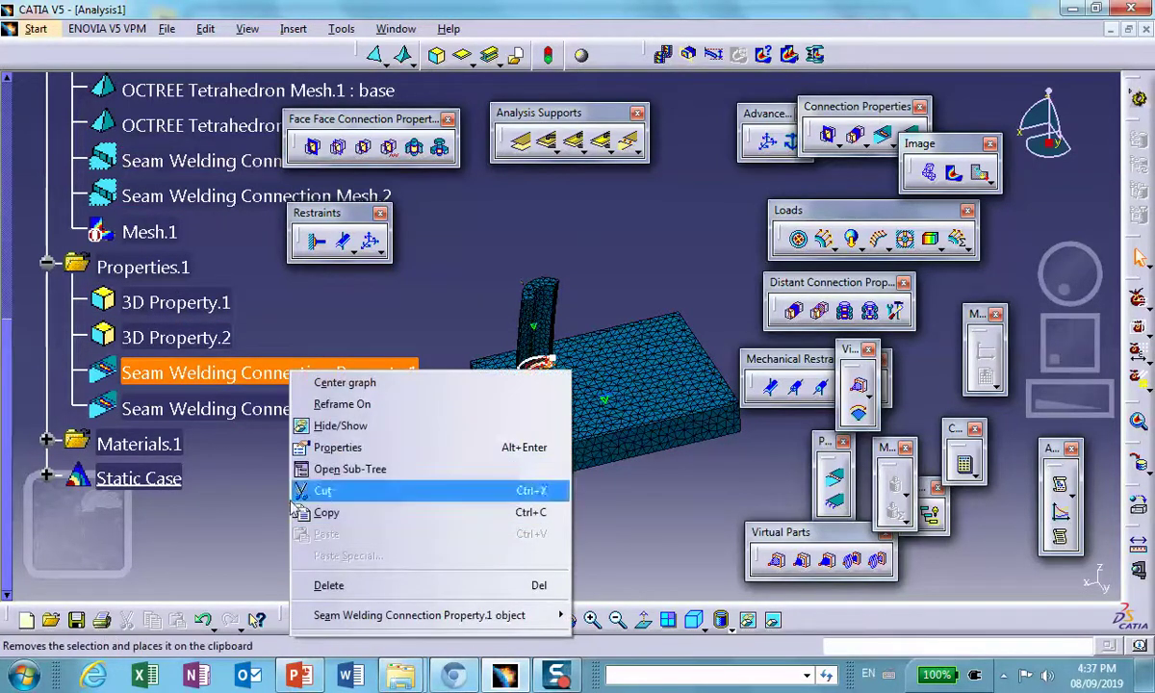
Delete Seam Welding Connection Property.1 and Seam Welding Connection Property.2 from the tree
click(322, 490)
right_click(206, 164)
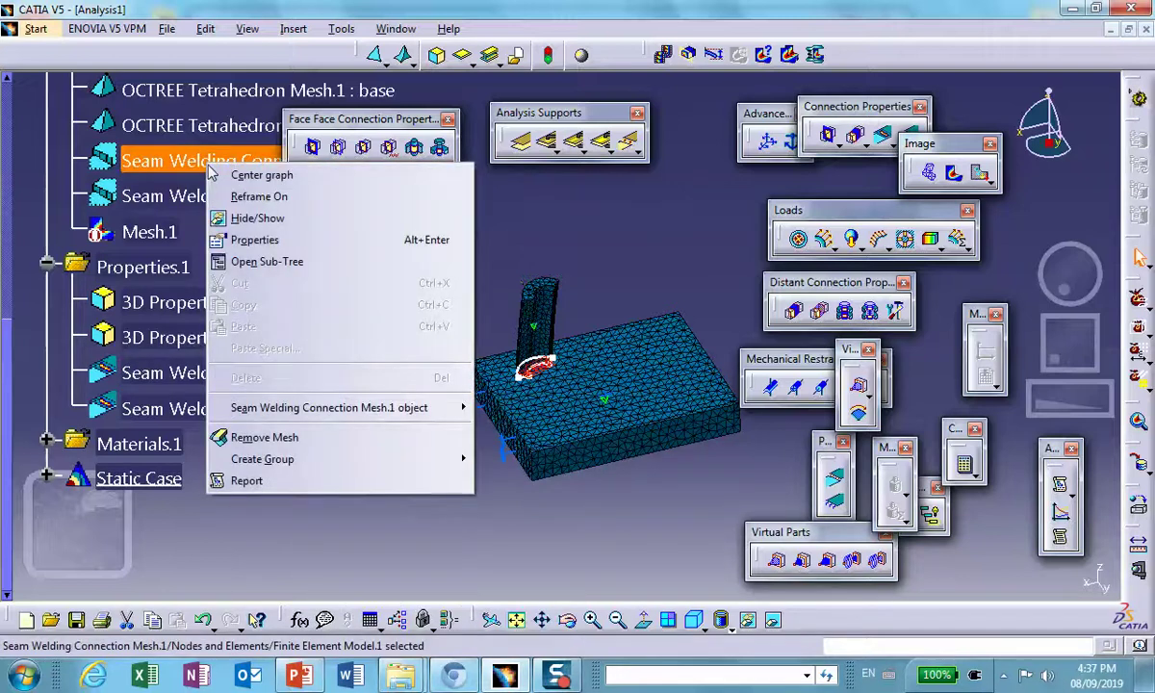
key(Escape)
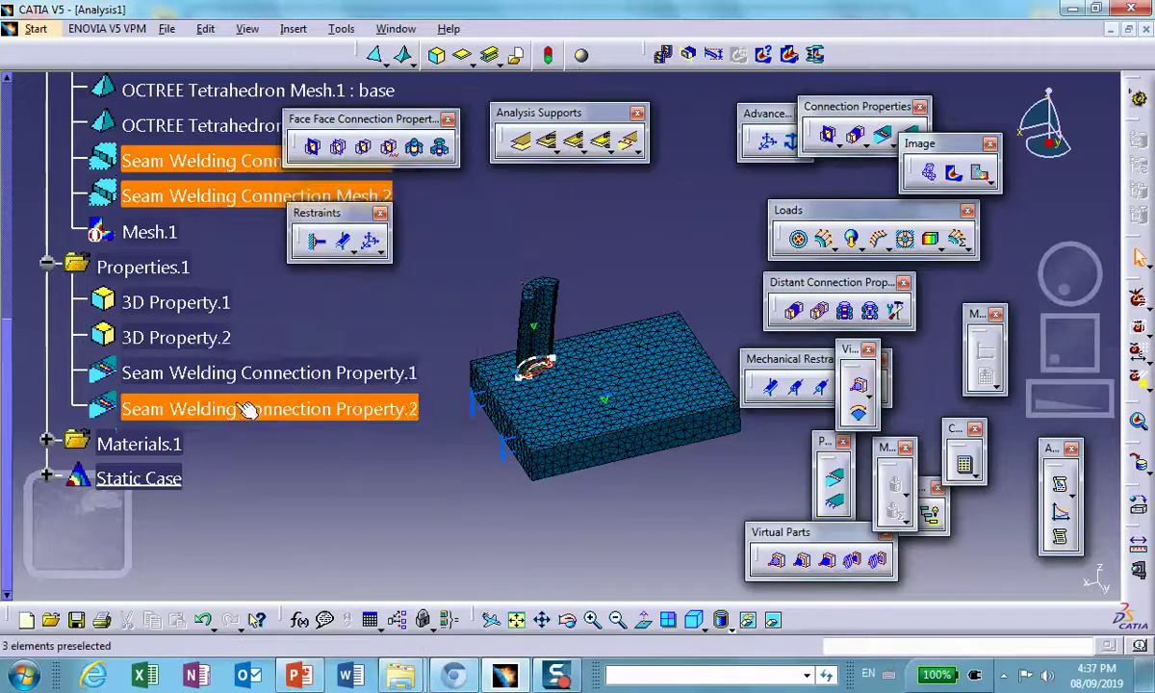
right_click(244, 381)
click(281, 596)
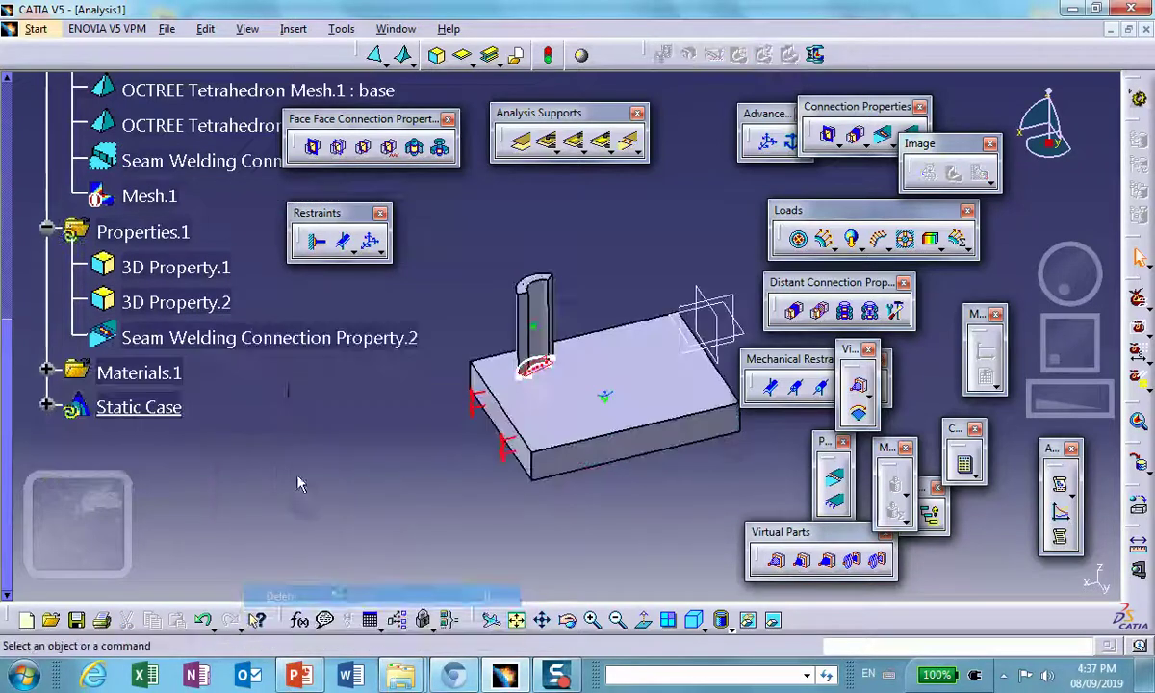
right_click(295, 337)
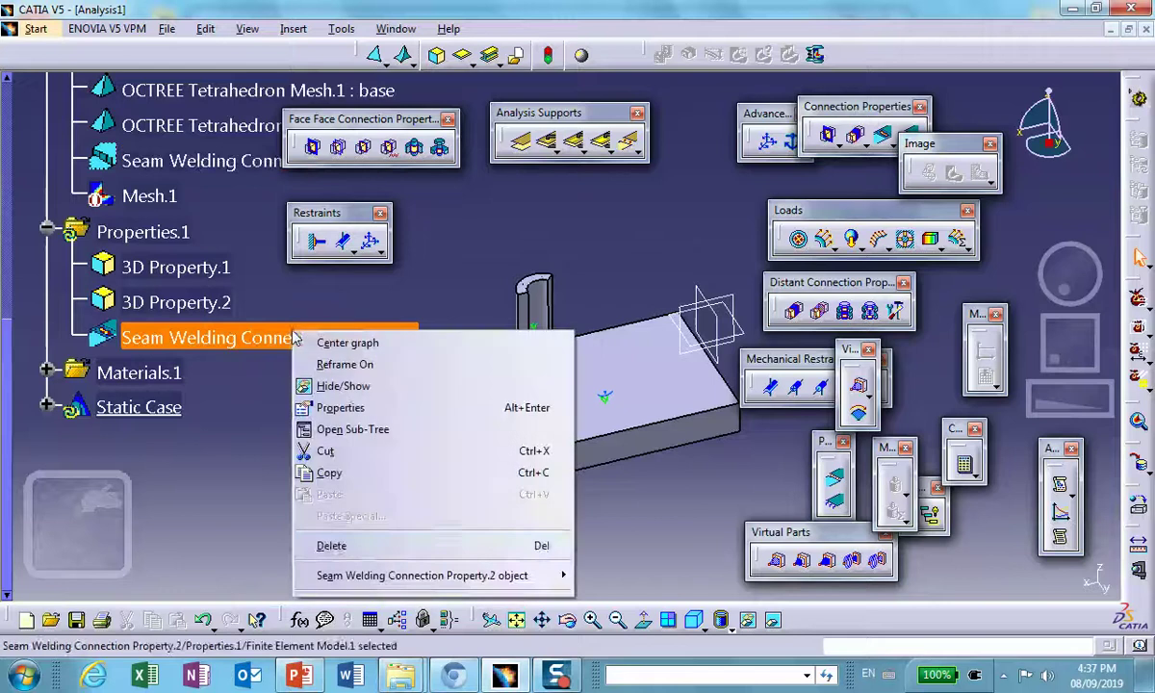
click(362, 545)
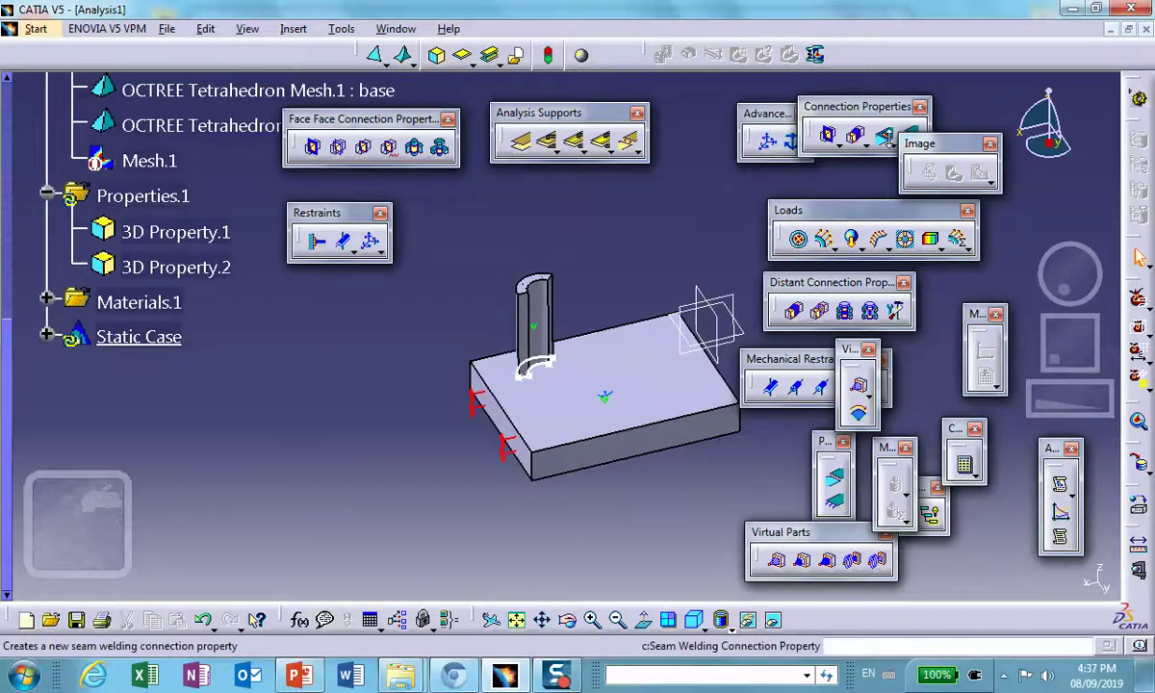
Start a surface welding connection on Surface Analysis Connection, then cancel it
click(915, 140)
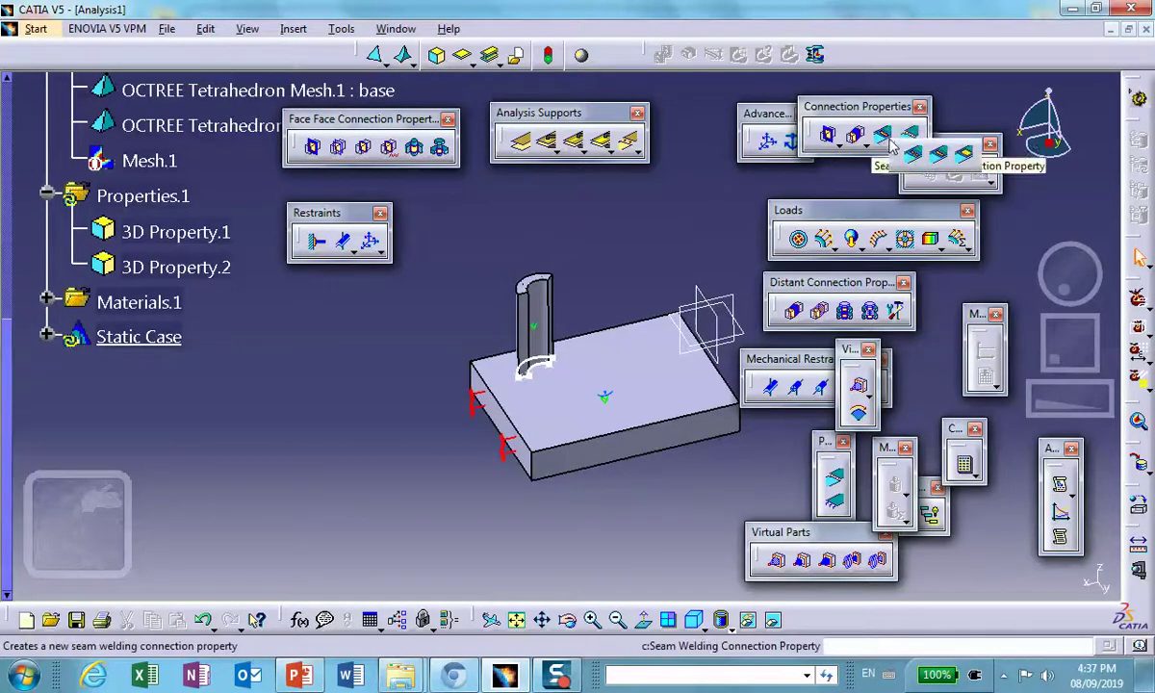
click(964, 154)
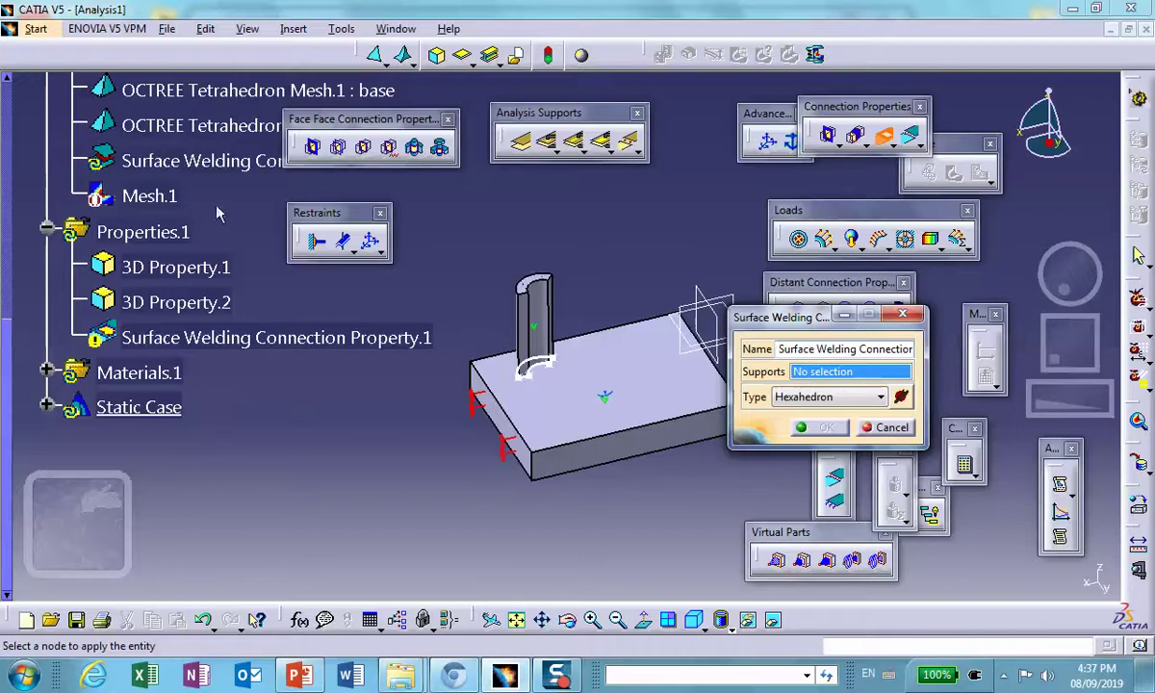
scroll(241, 236, up, 3)
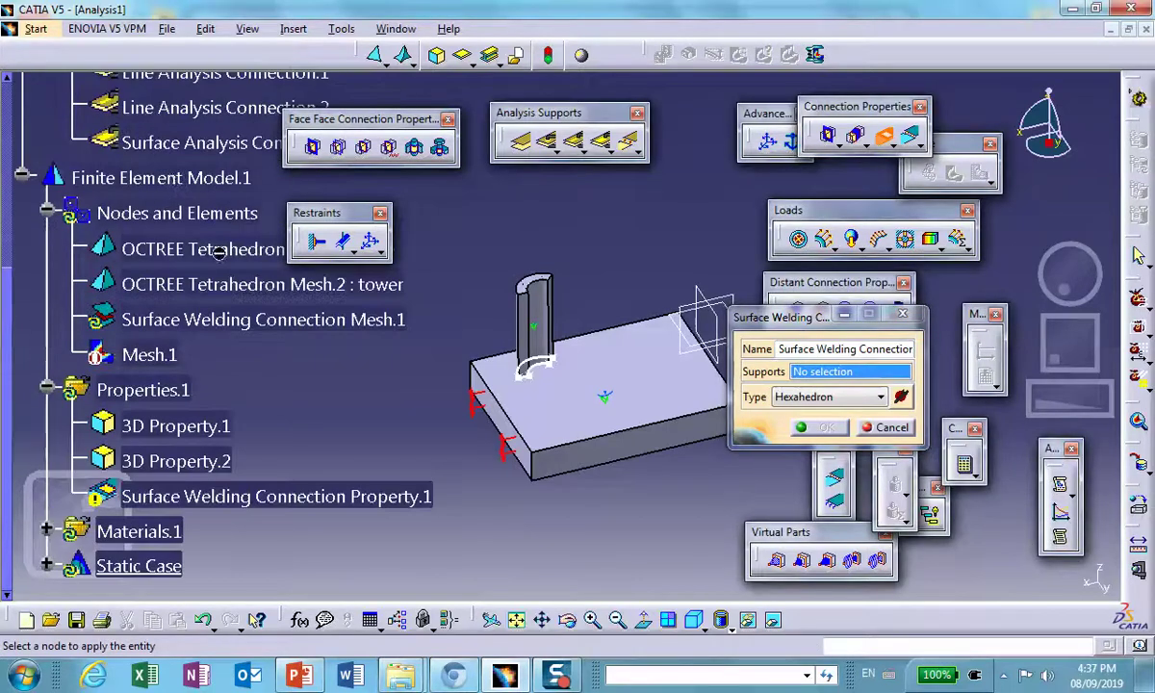
click(179, 145)
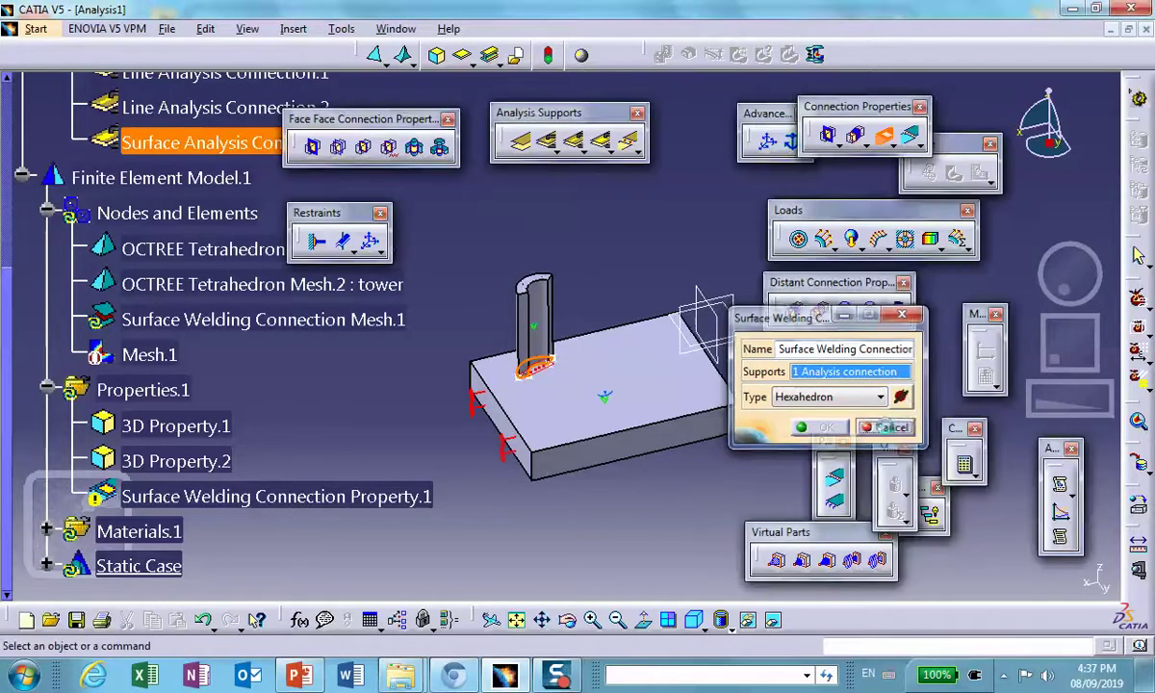
click(887, 427)
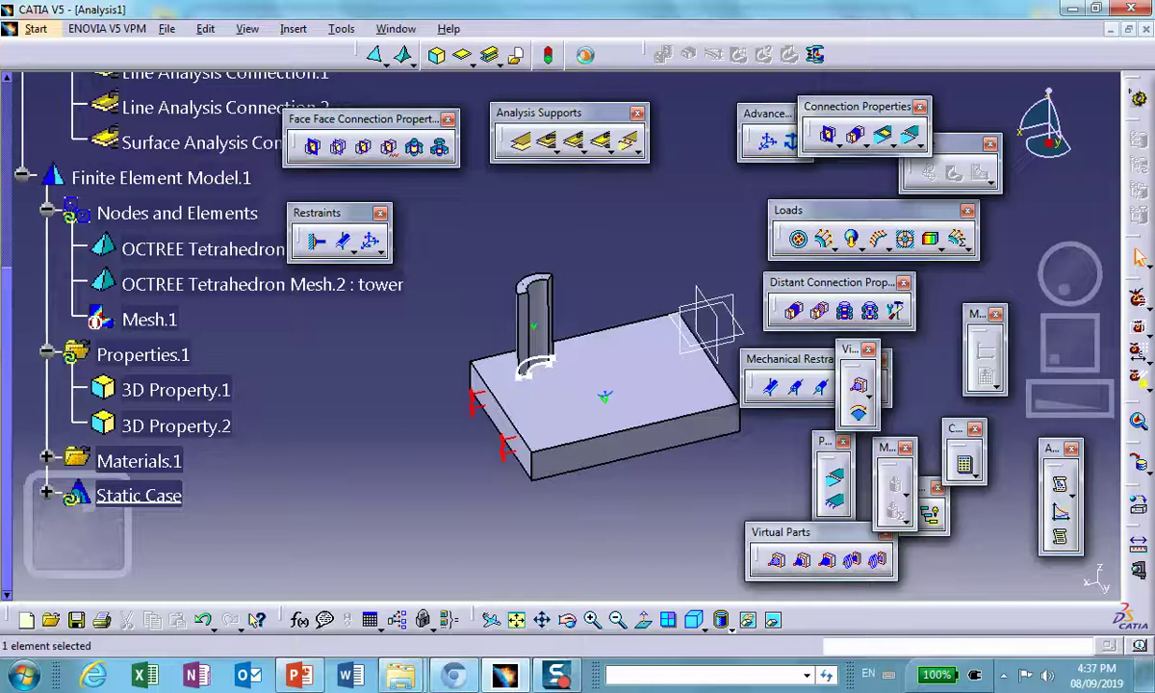
Pick Steel from the material library, then expand Materials.1 to list its materials
click(834, 477)
scroll(754, 273, down, 2)
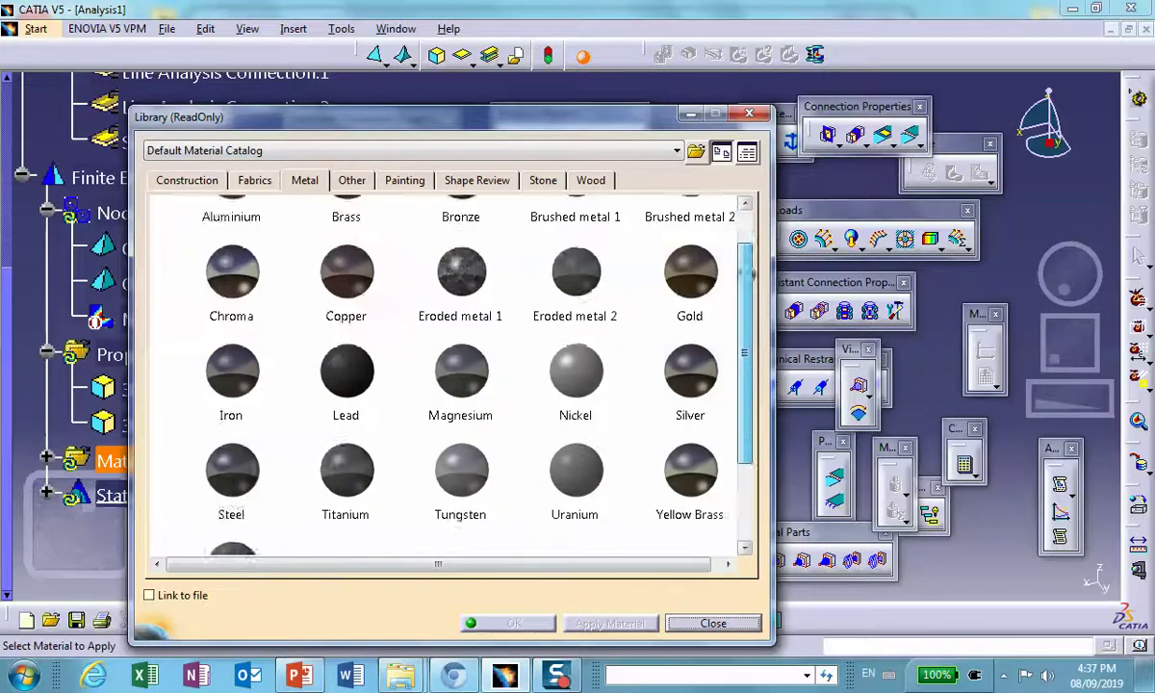
scroll(754, 272, down, 2)
click(222, 383)
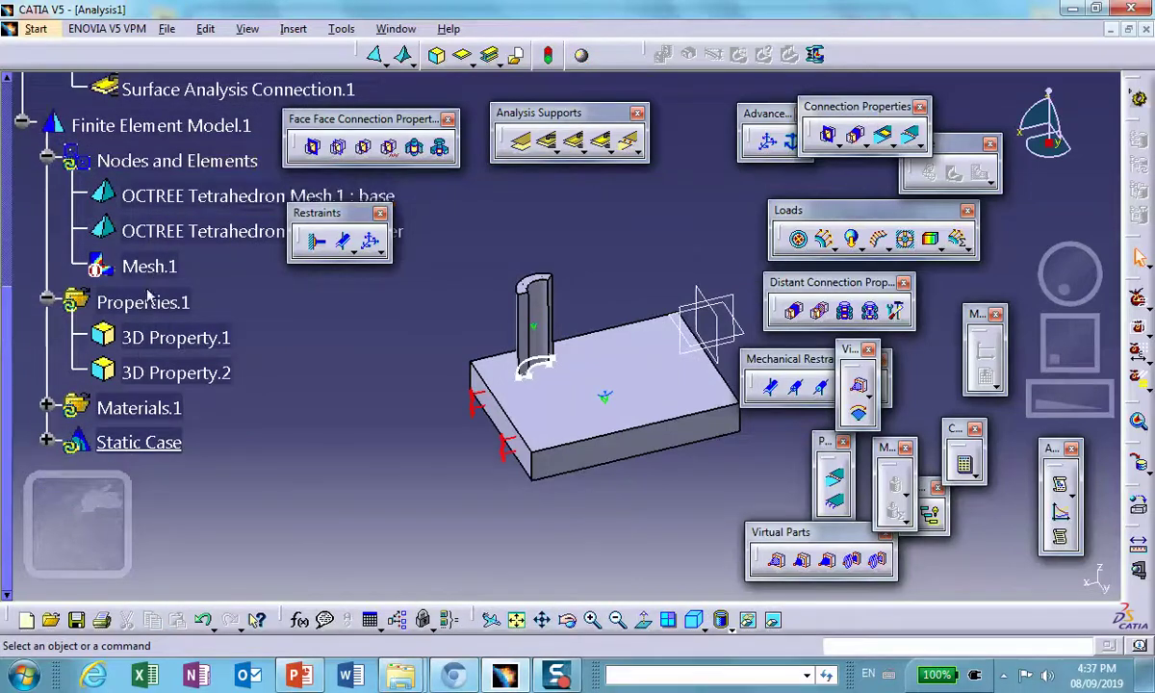
click(46, 409)
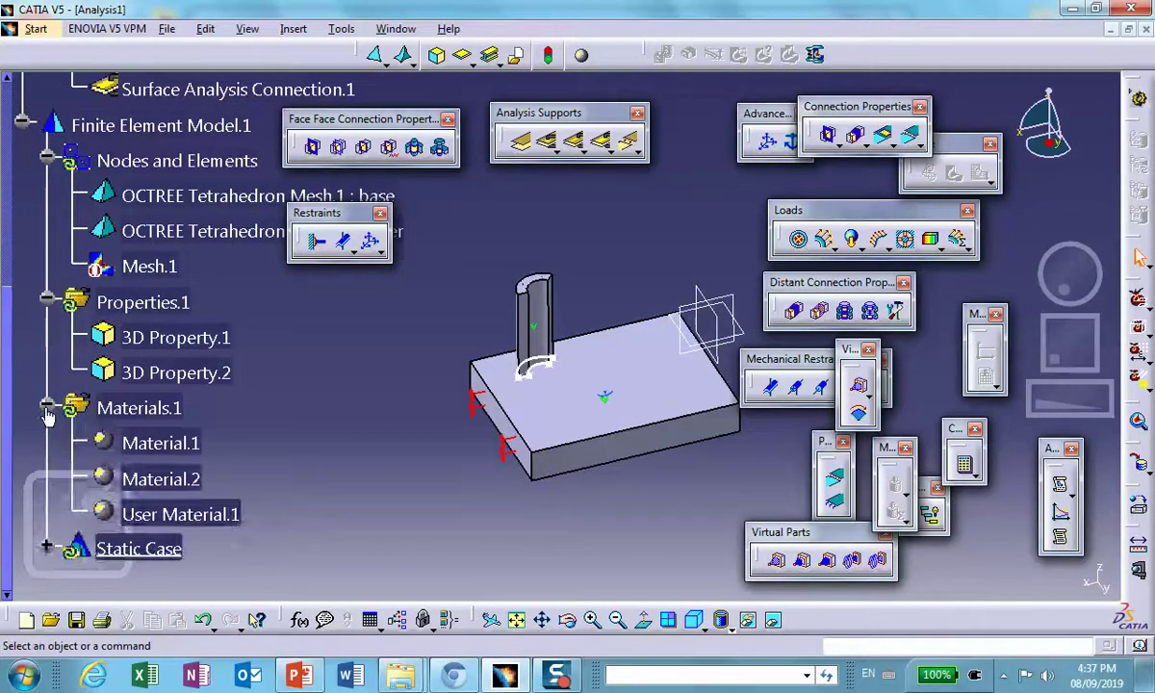
scroll(228, 421, down, 1)
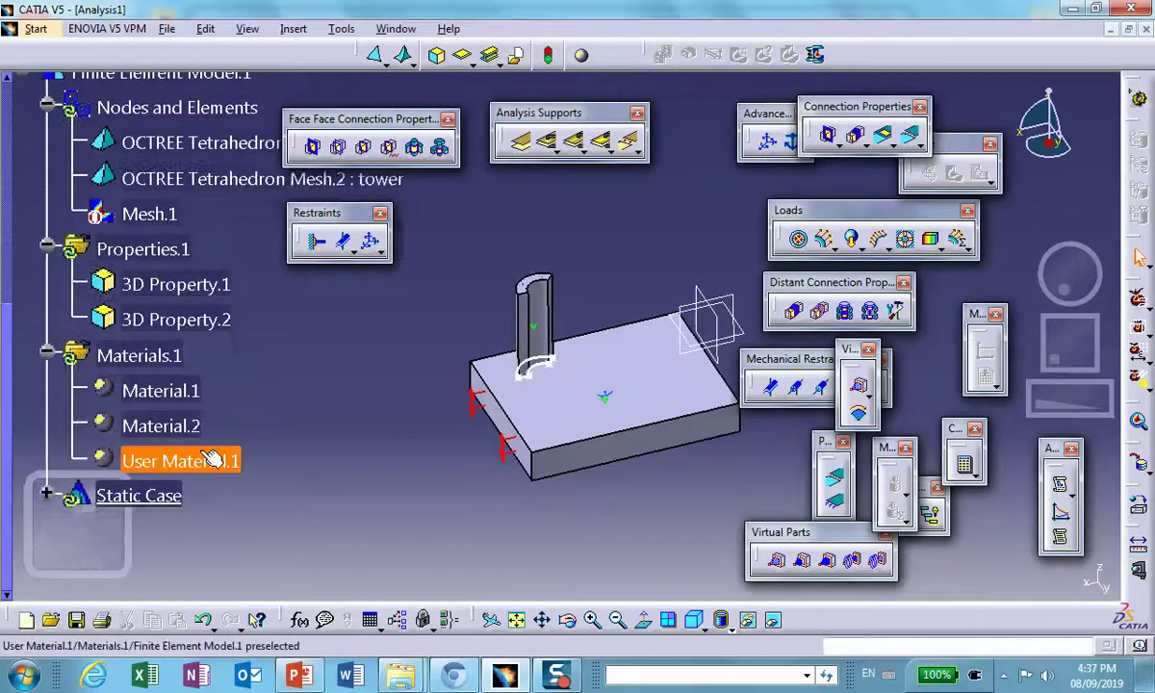
click(602, 144)
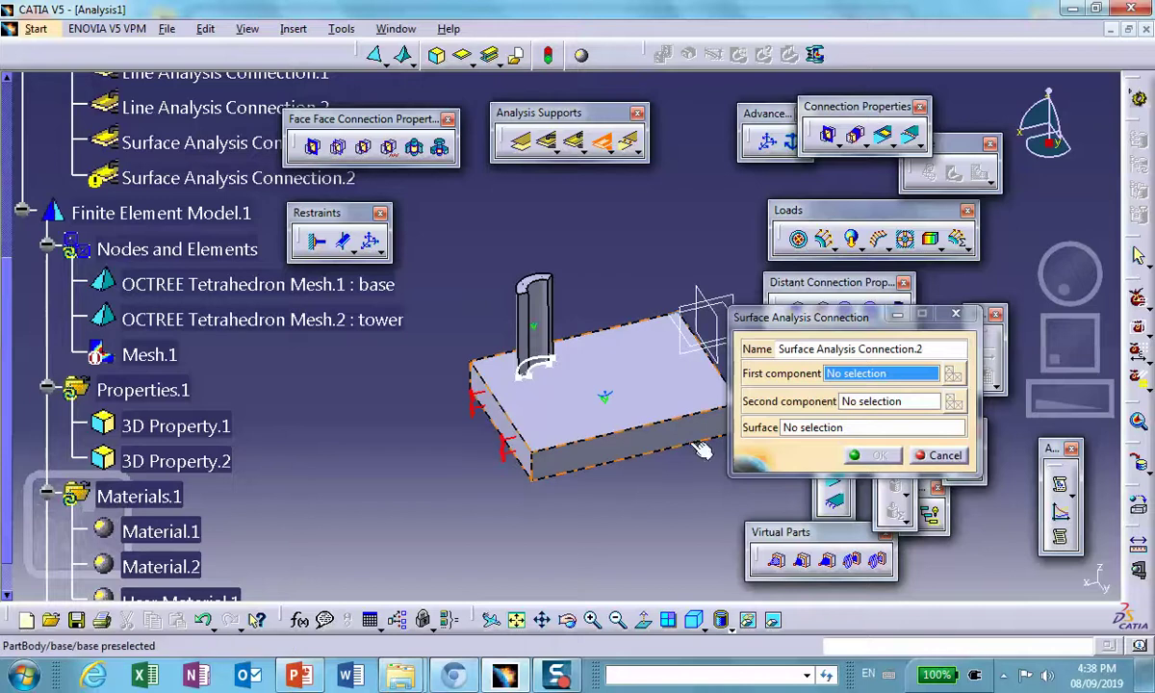
click(939, 456)
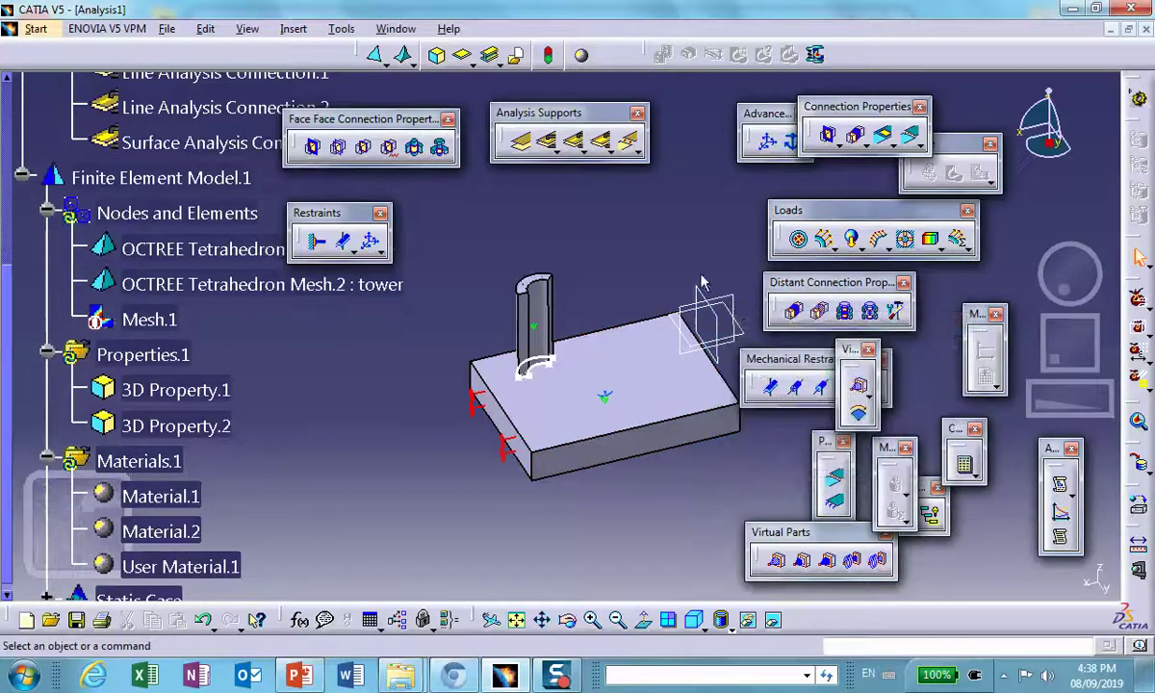
Create Surface Welding Connection Property.1 on Surface Analysis Connection with User Material.1 as user-defined material
click(883, 136)
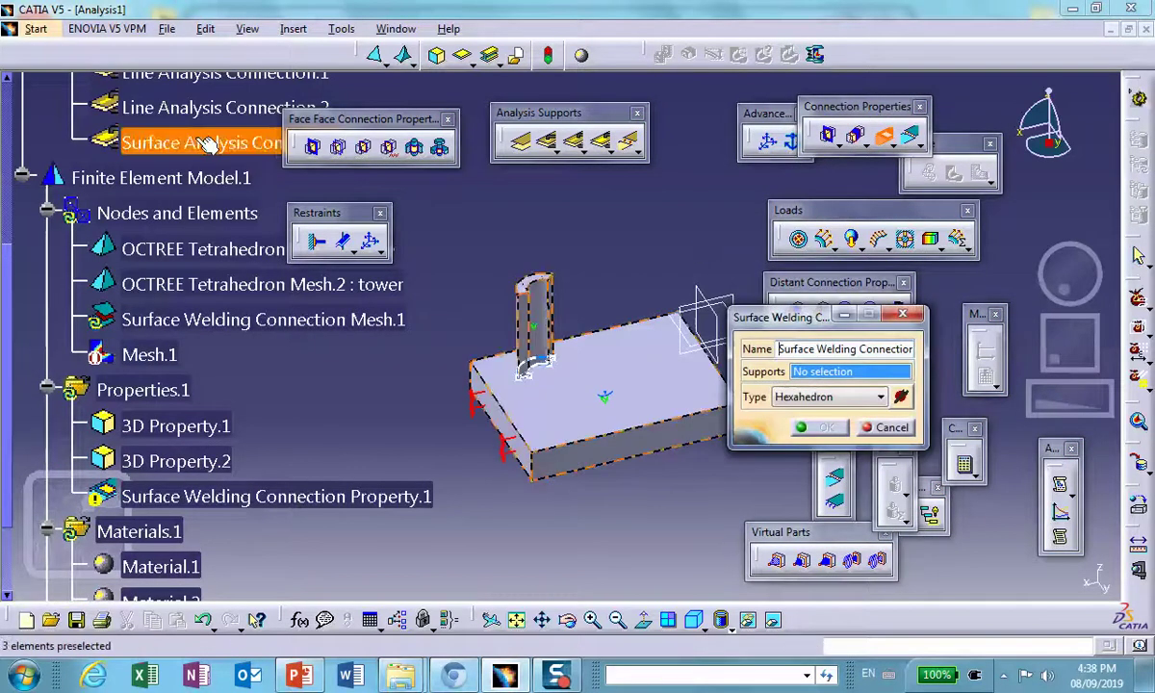
click(207, 142)
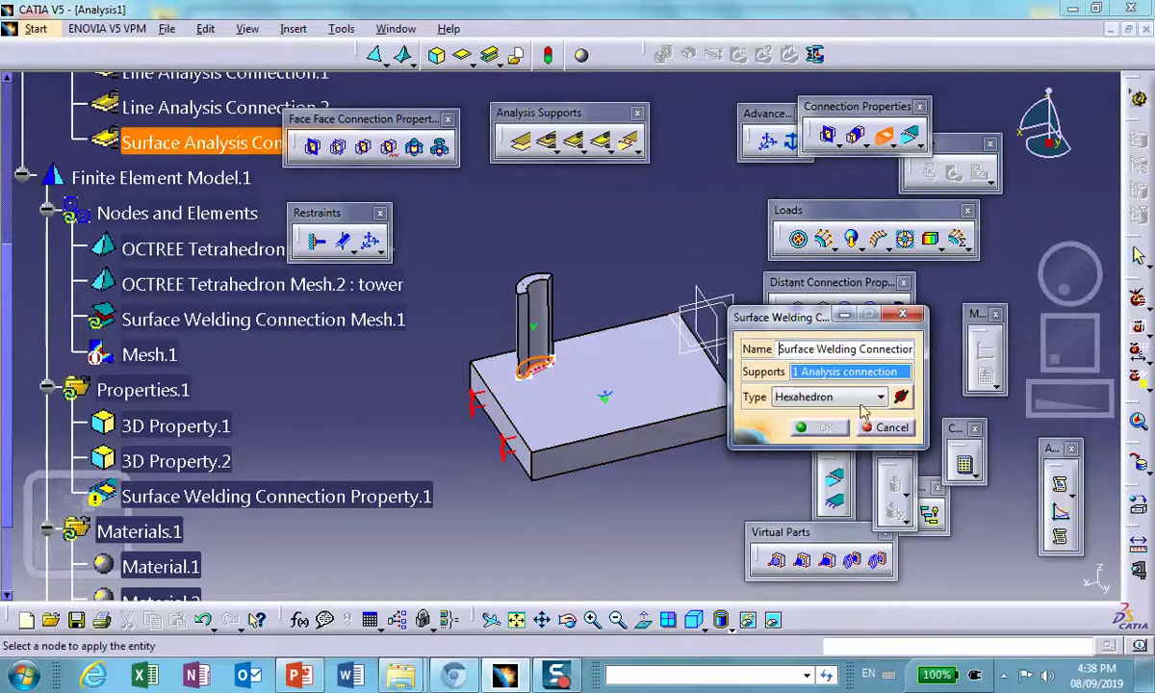
click(901, 397)
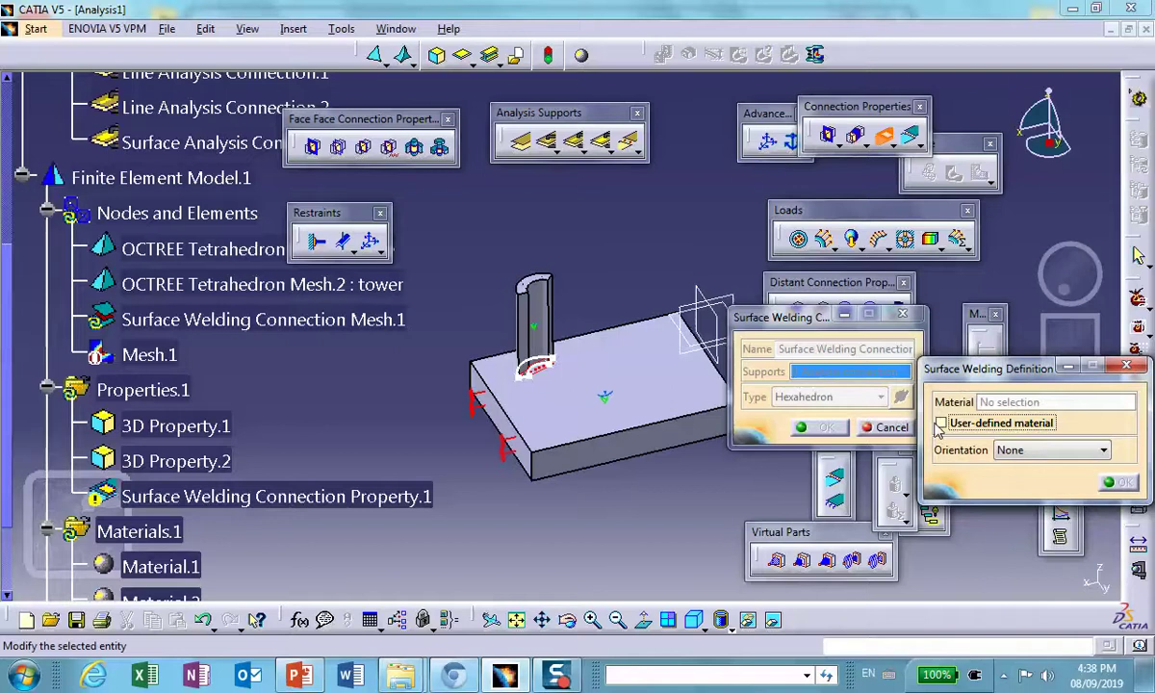
click(941, 423)
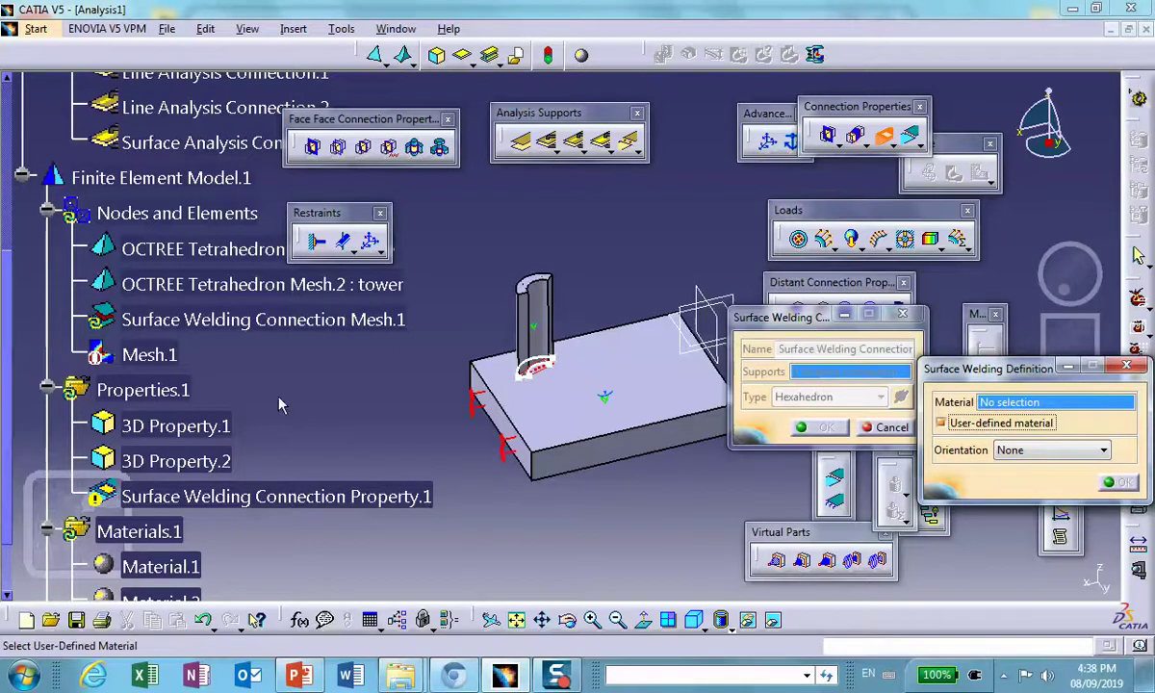
scroll(288, 361, down, 2)
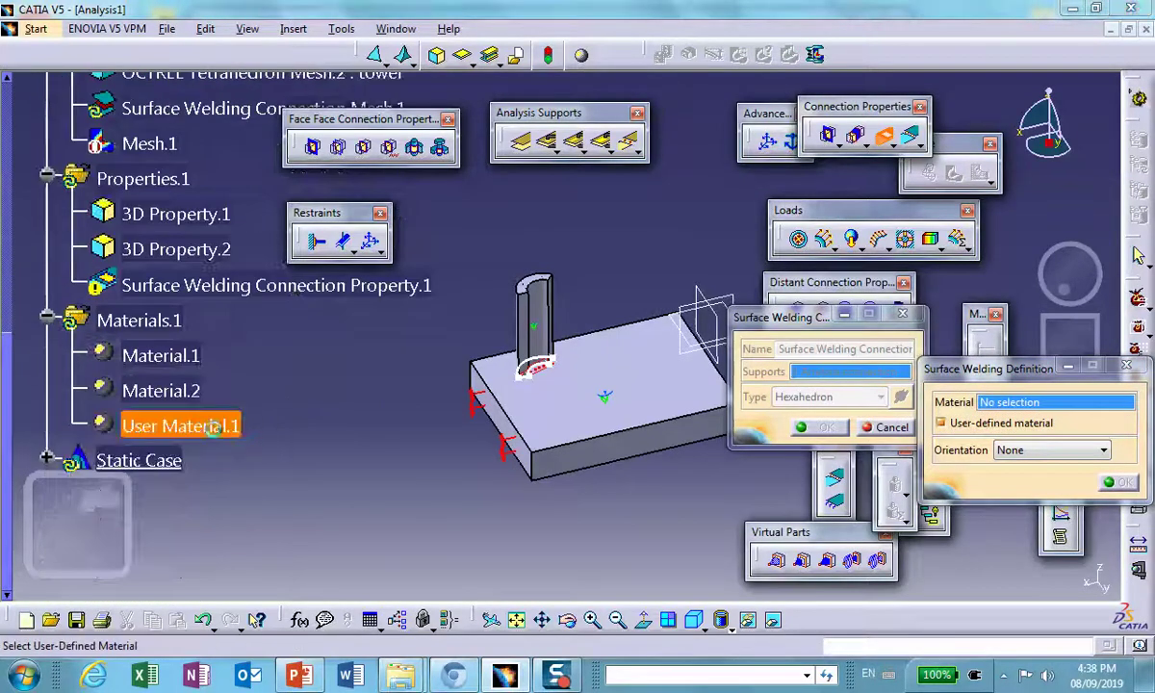
click(211, 428)
click(1116, 481)
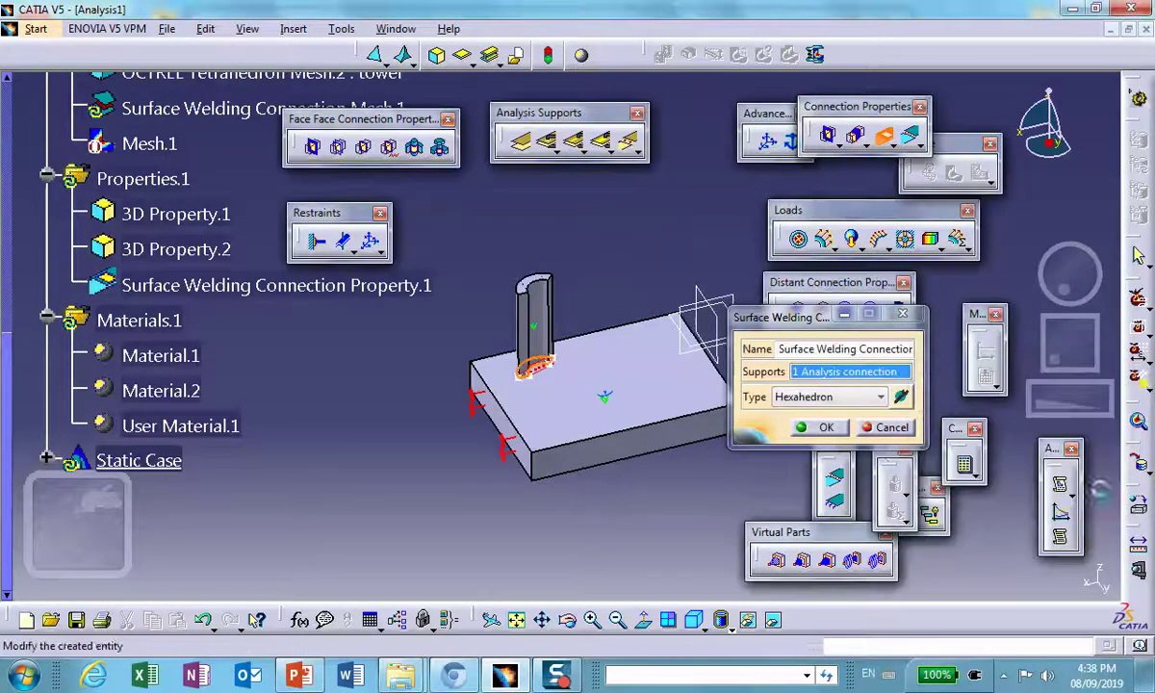
click(821, 429)
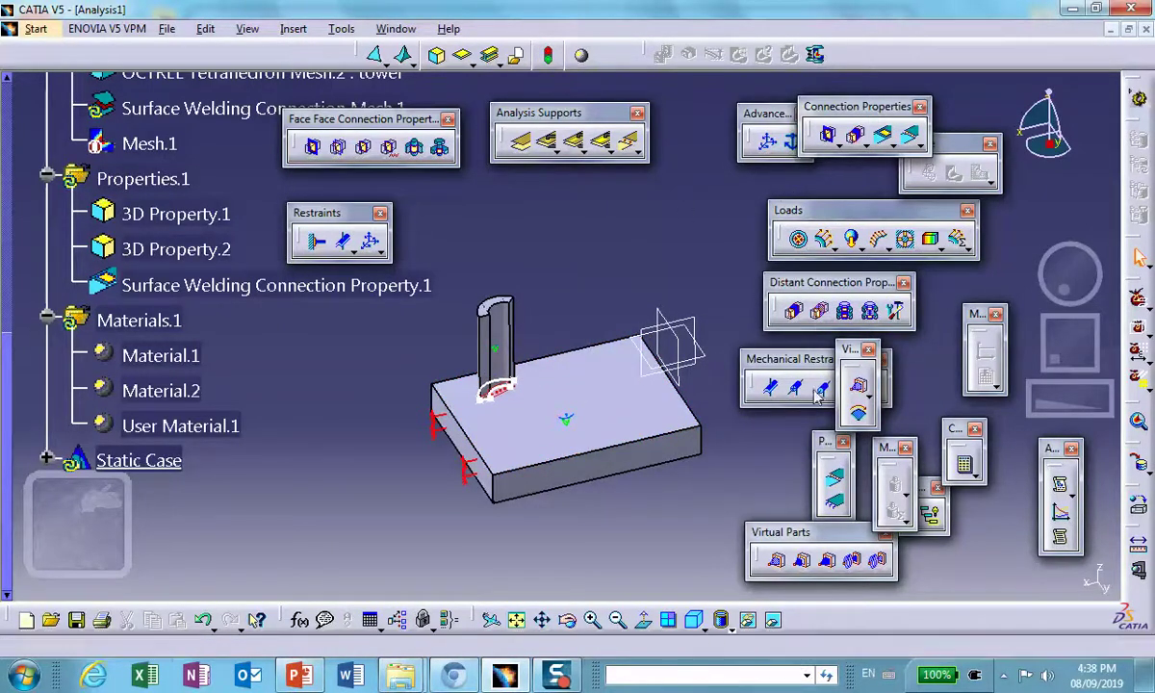
Compute All, accept the mesh warnings, continue, then dismiss the translation singularity error
click(966, 469)
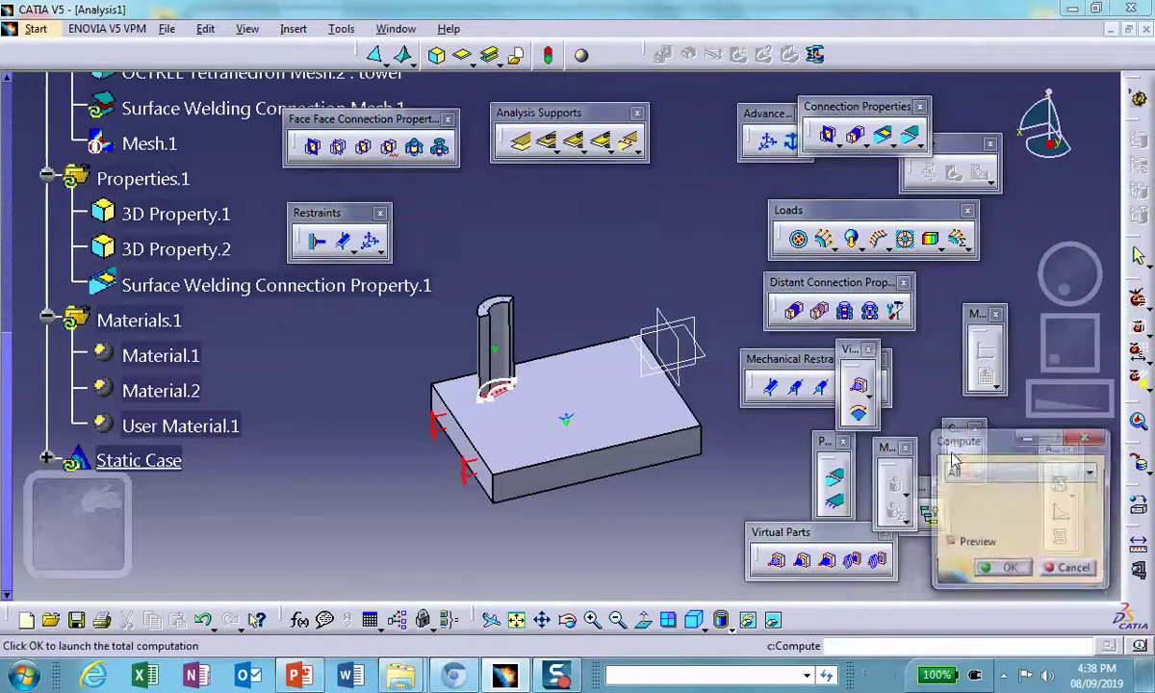
click(1011, 570)
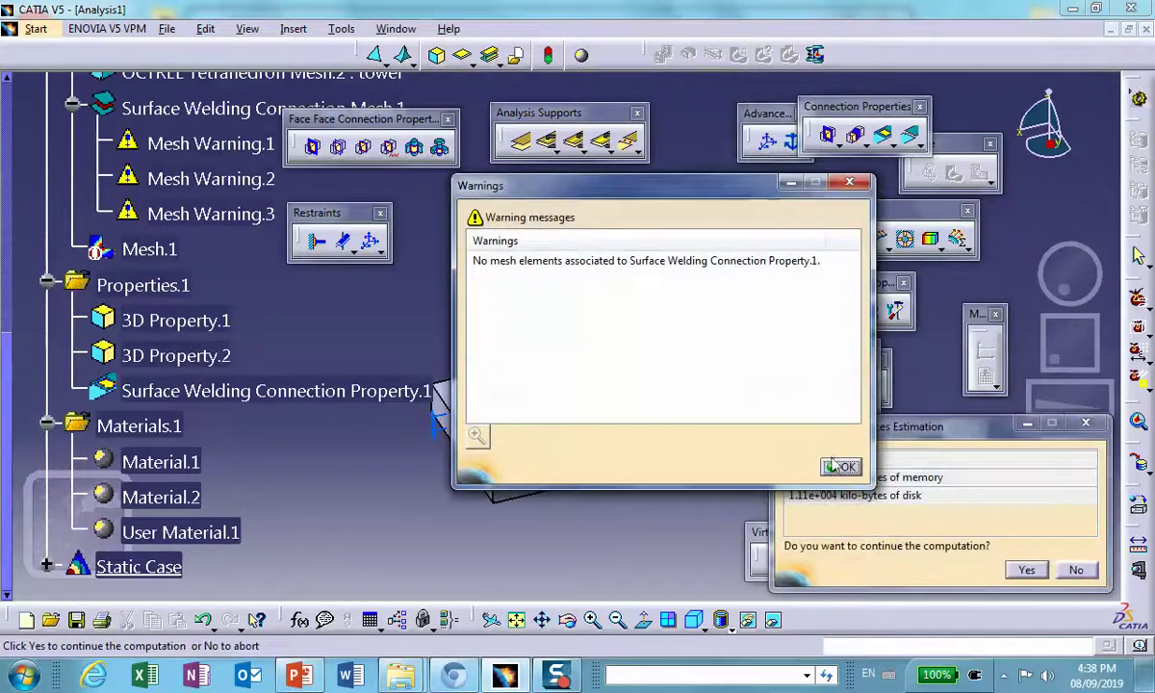
click(841, 468)
click(1026, 571)
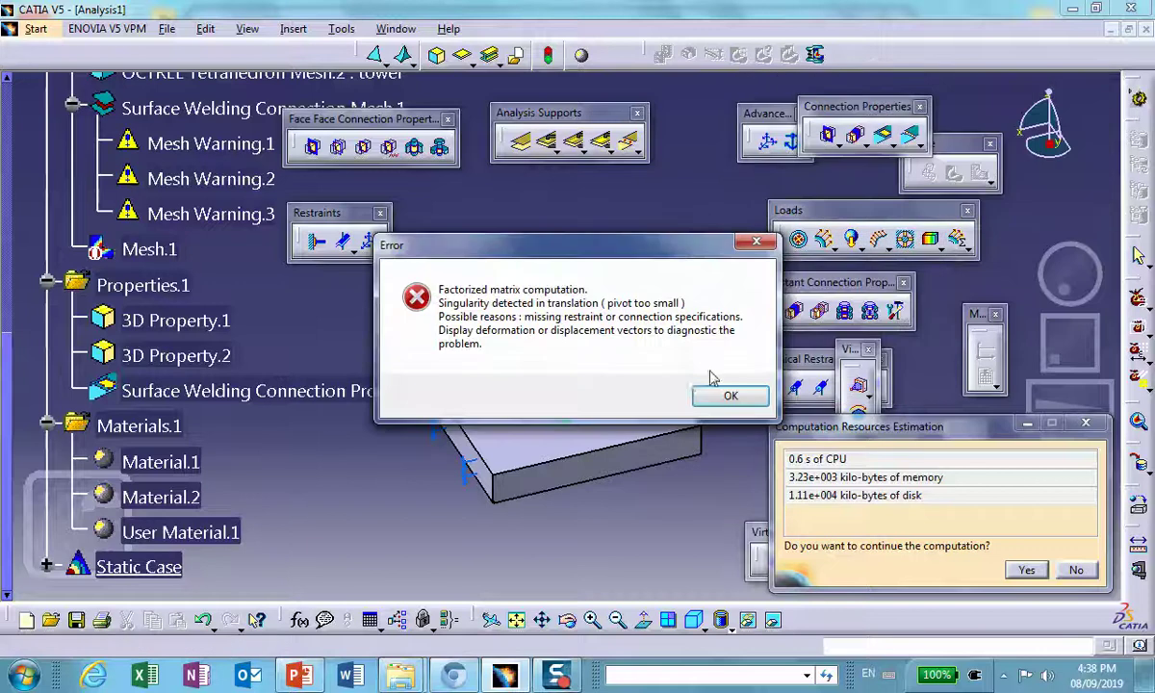
click(732, 400)
click(731, 397)
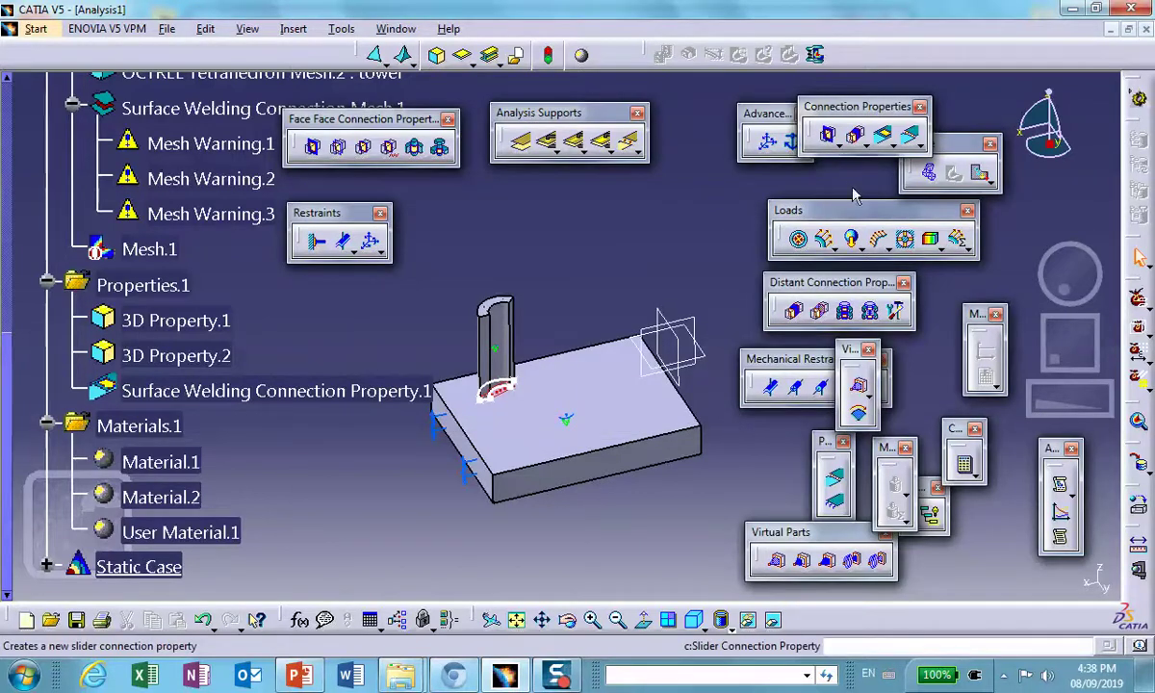
Show the deformed mesh with amplification reset to default 0.0027607, fitted in view
click(932, 176)
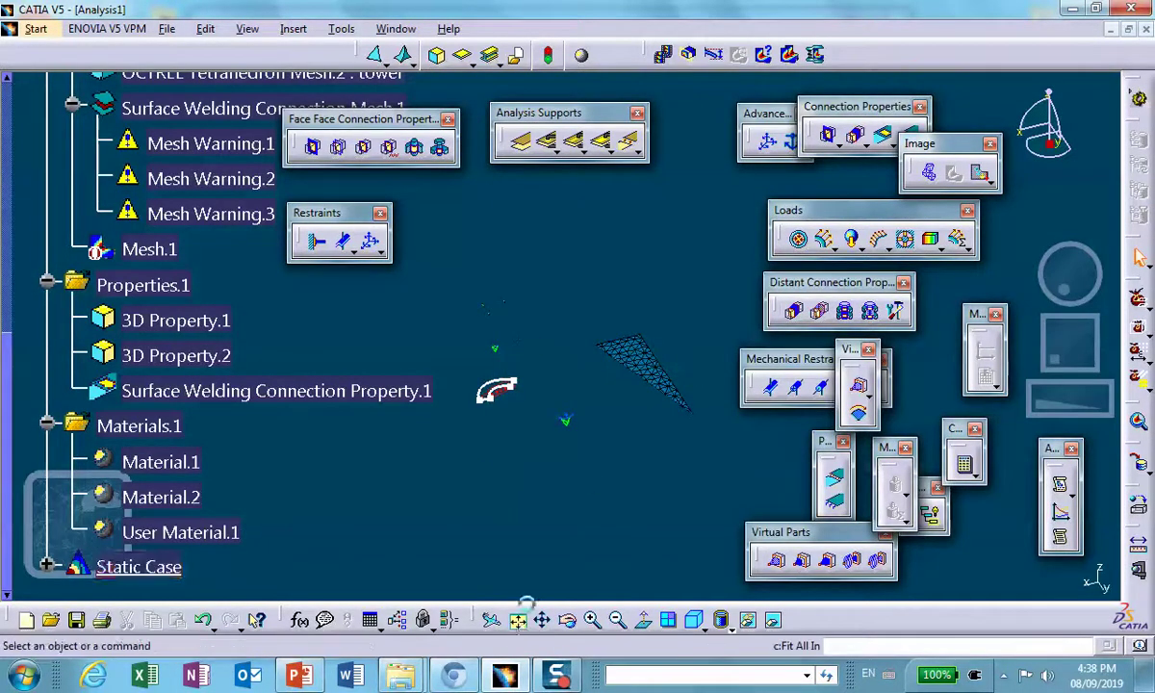
click(516, 619)
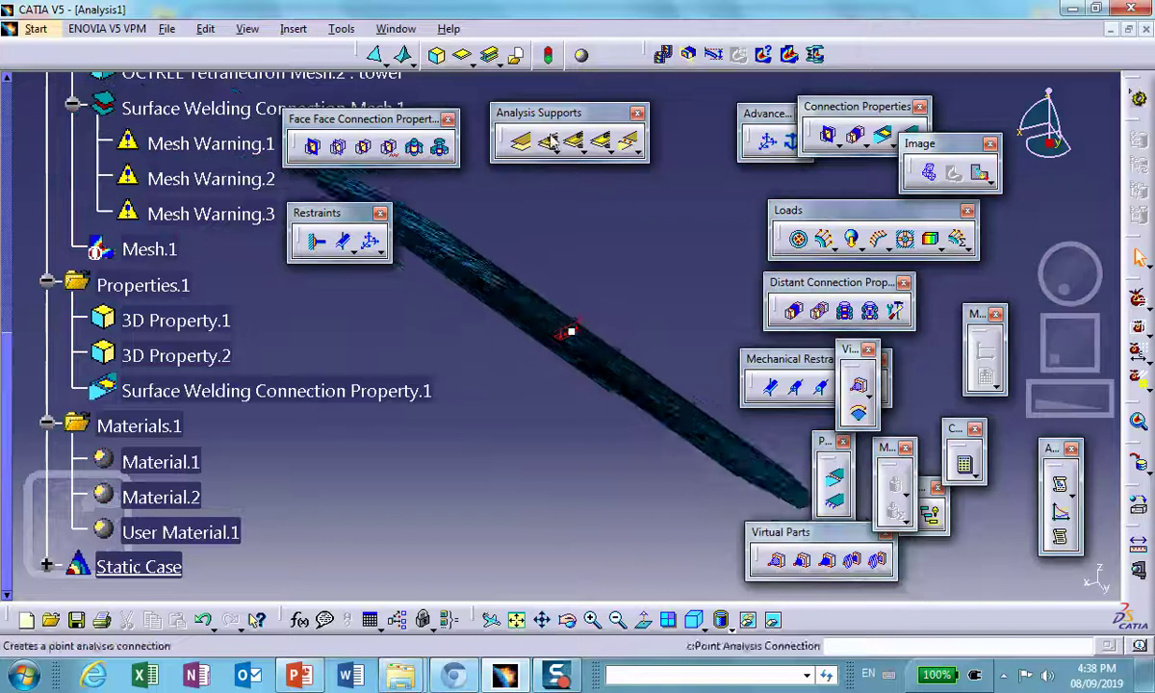
click(714, 54)
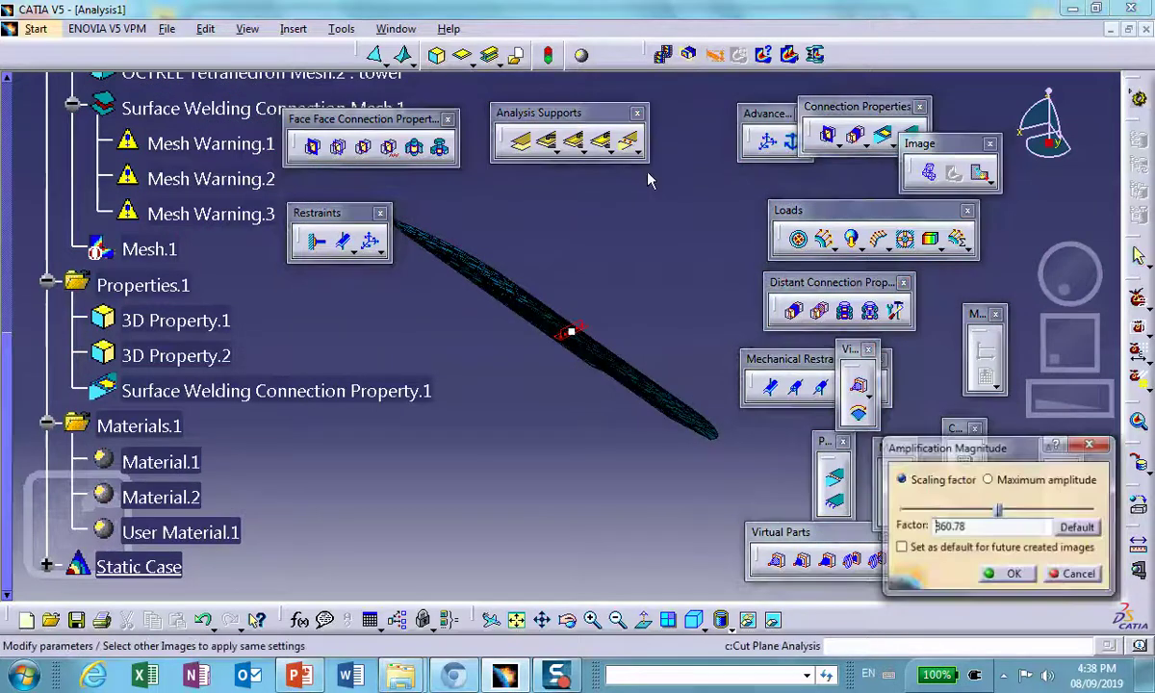
click(1073, 530)
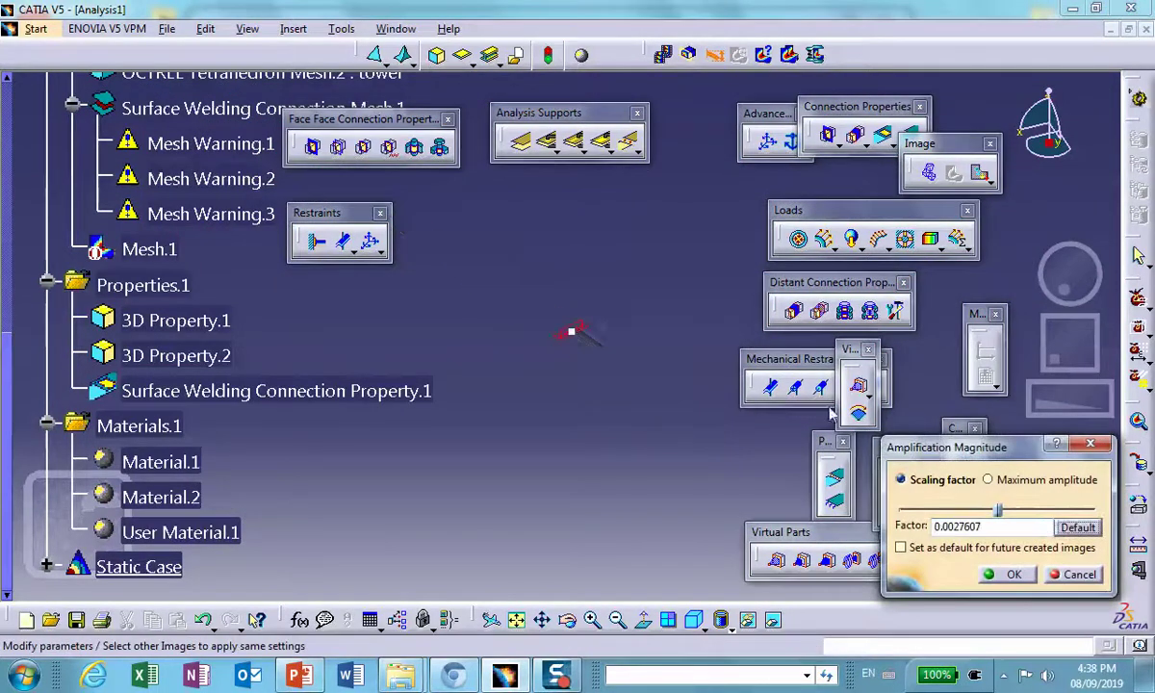
click(1013, 575)
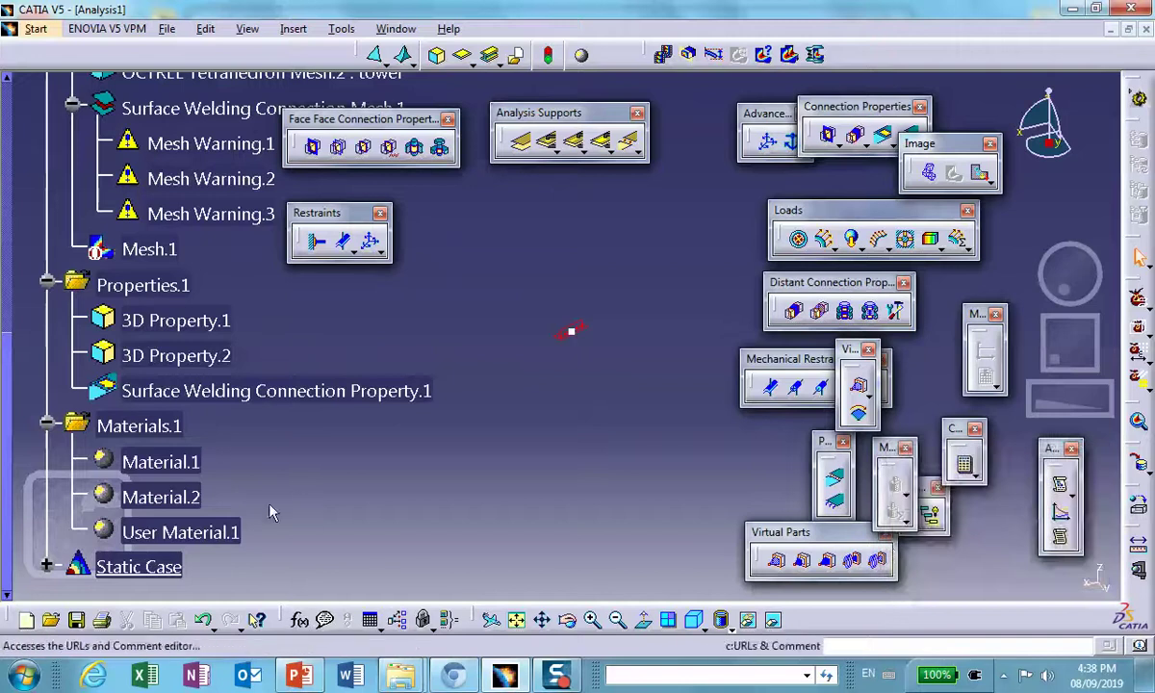
click(517, 622)
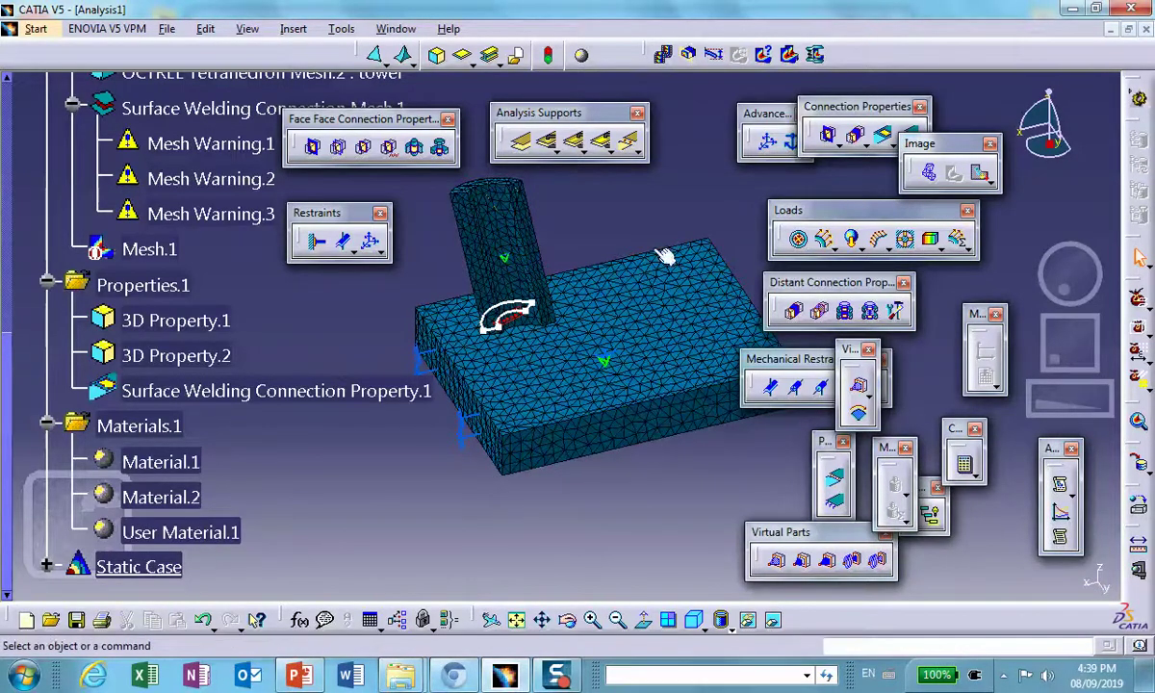
Play the 50-step deformation animation of the plate-and-tower mesh
click(663, 55)
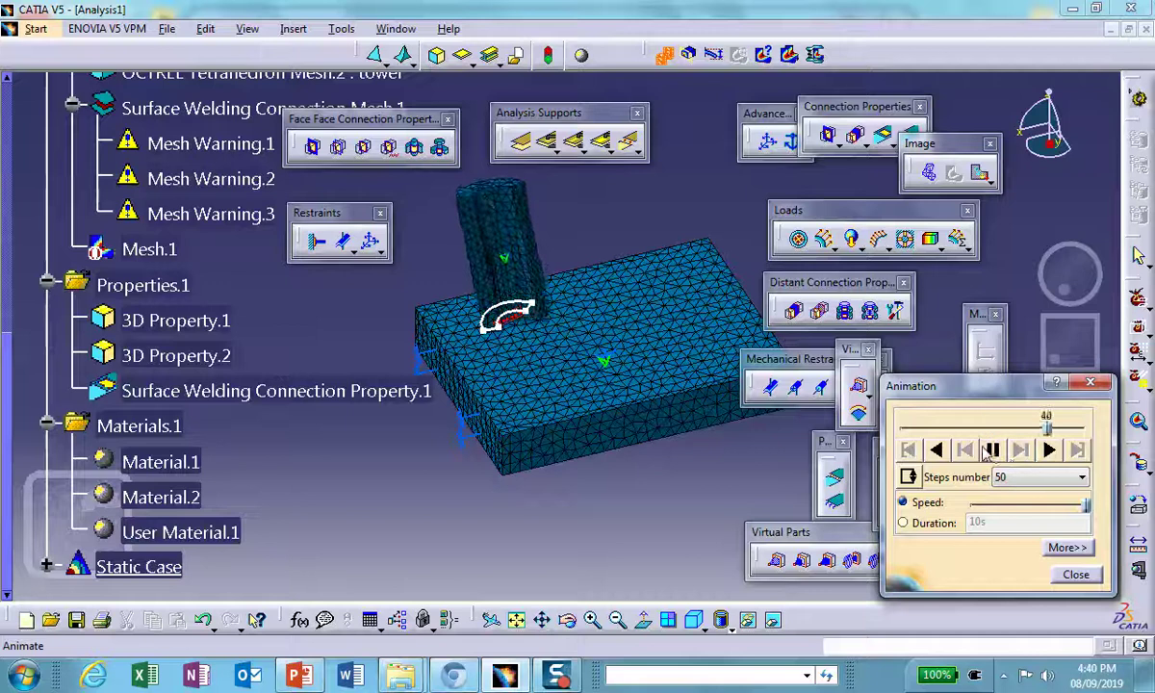
Close the Animation dialog and nudge the Connection Properties toolbar
click(1077, 575)
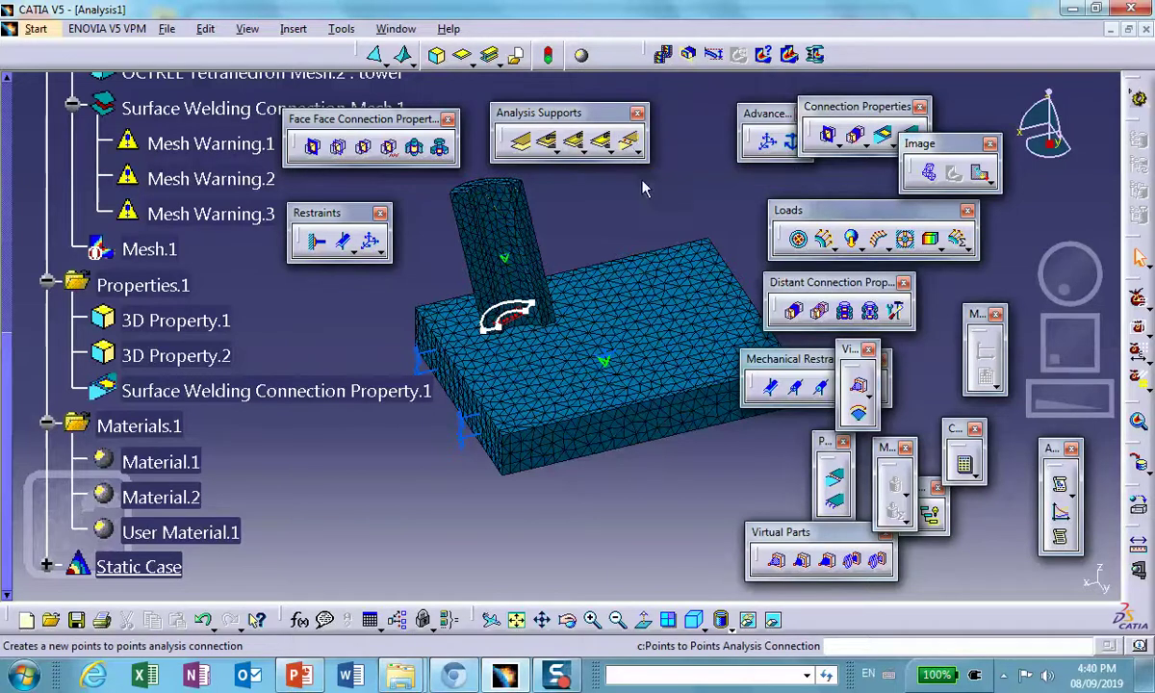
drag(855, 115, 826, 125)
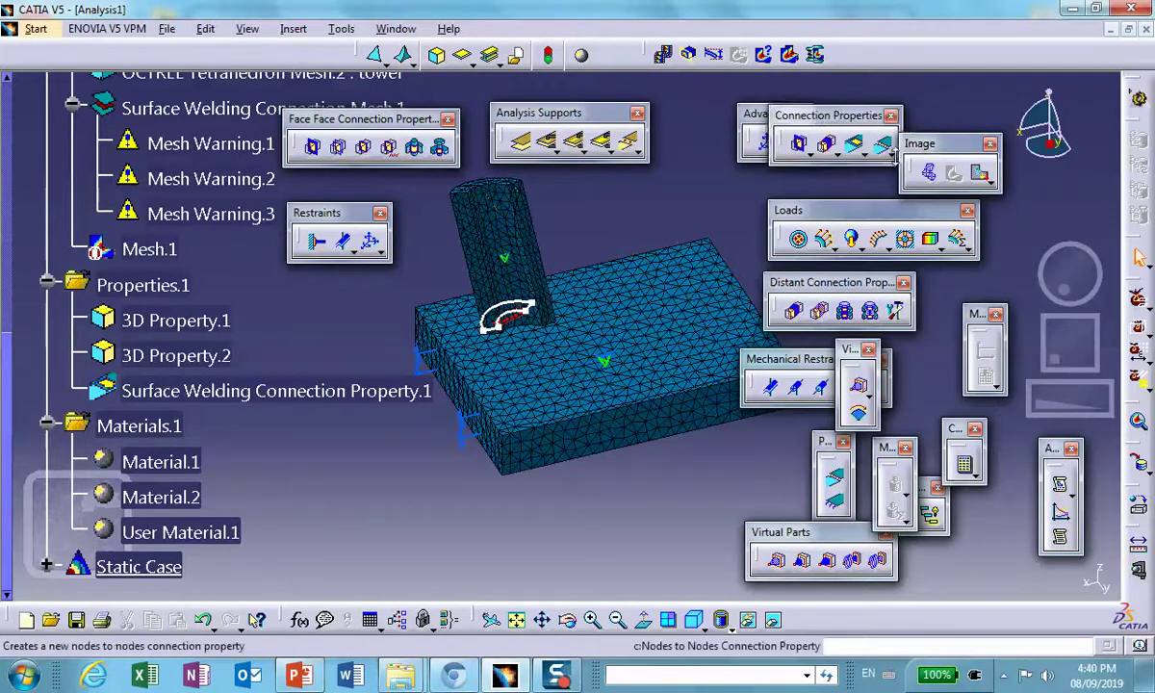
click(857, 157)
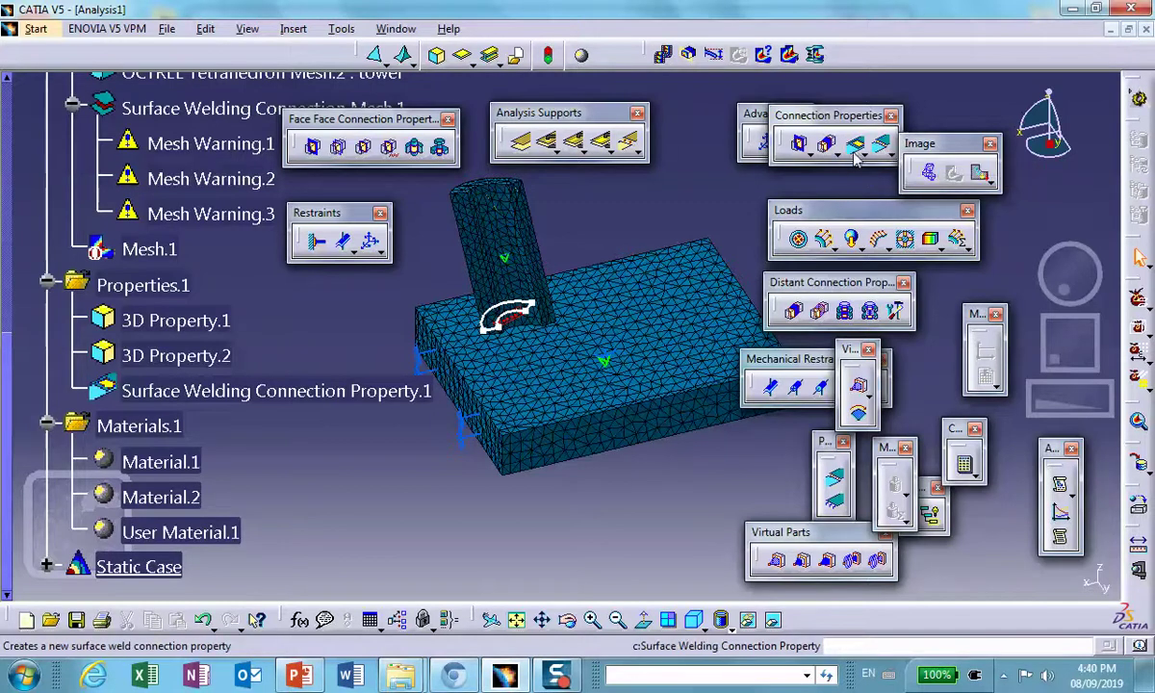